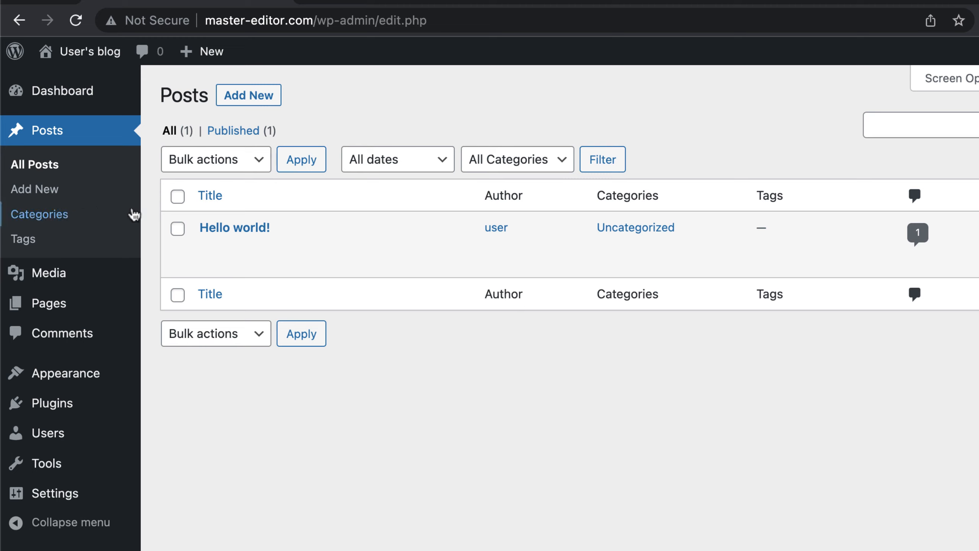
Step: Open the "Hello world!" post for editing and go through the block editor's welcome guide to its end
mouse_move(226, 234)
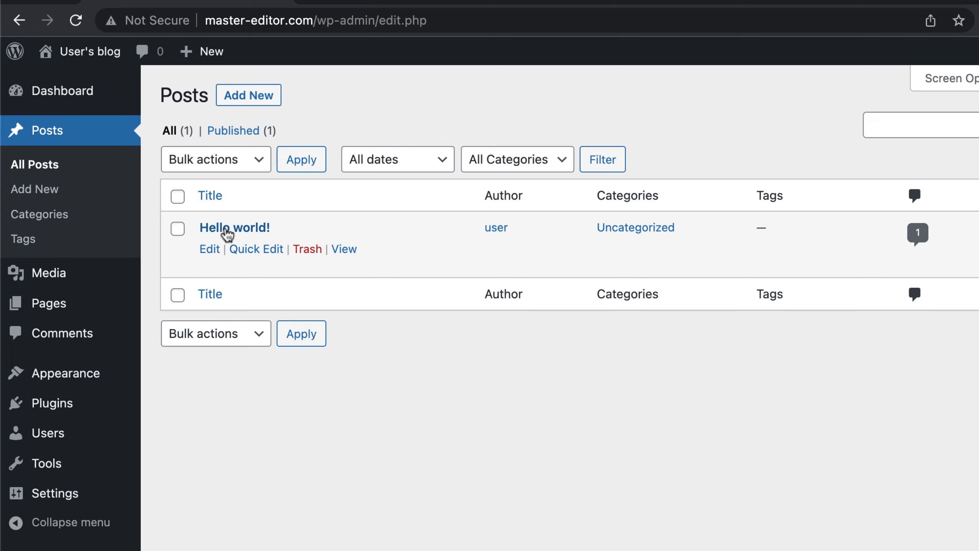
click(228, 230)
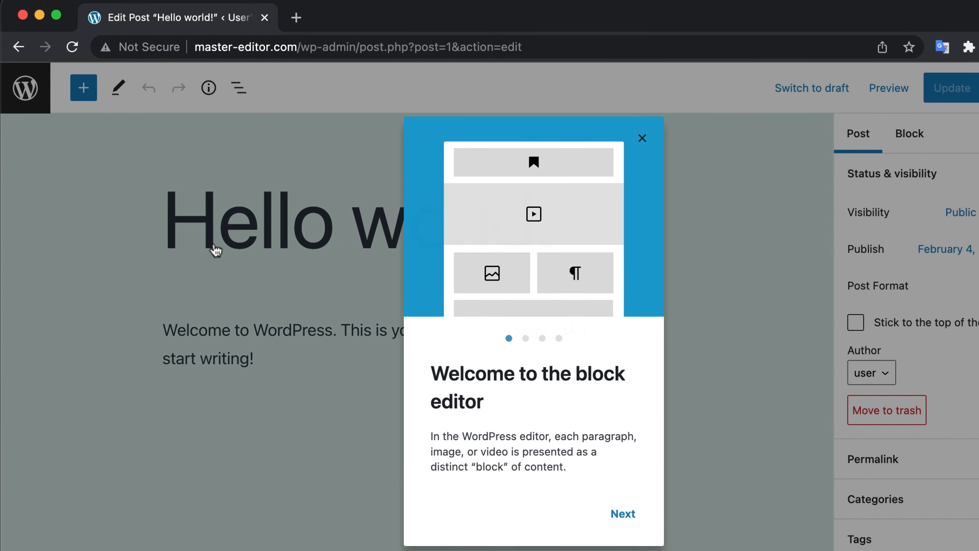
click(623, 514)
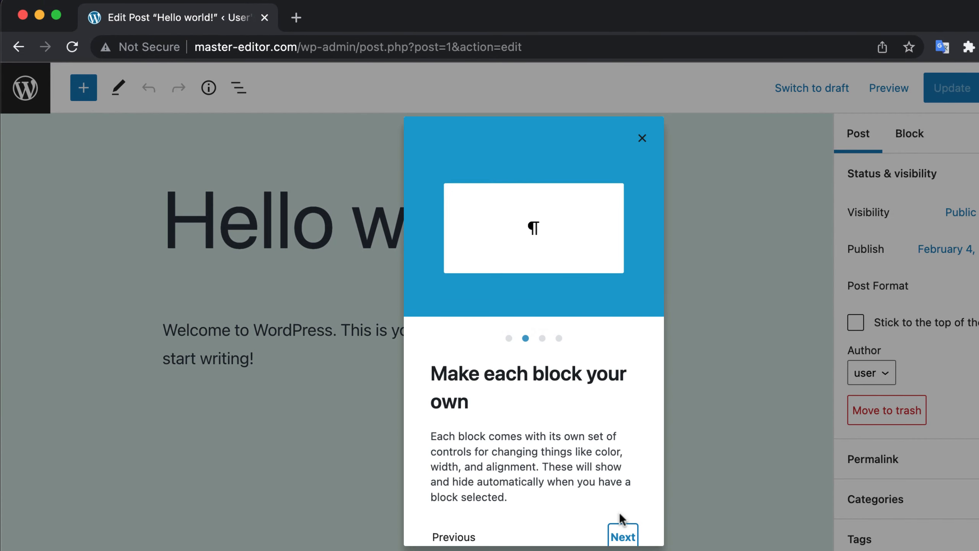
click(623, 535)
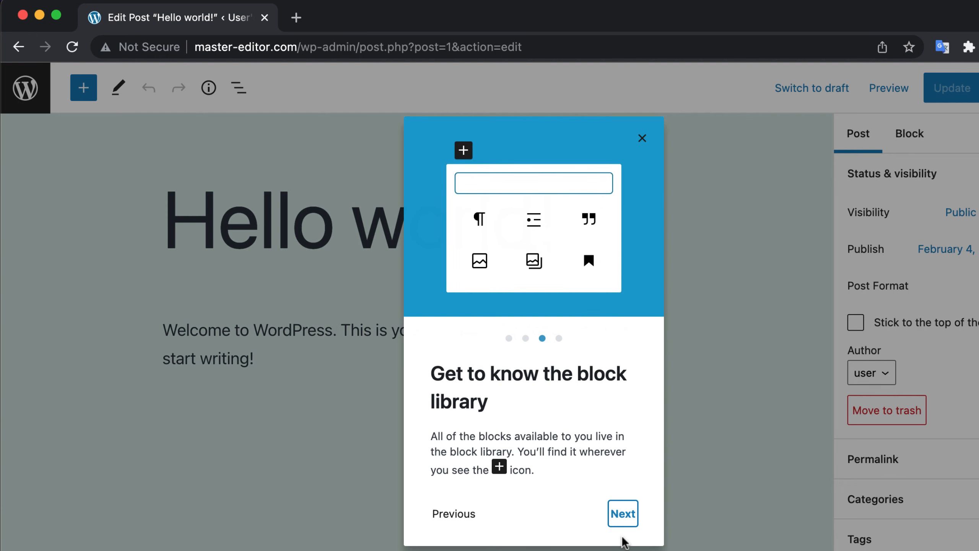
click(624, 523)
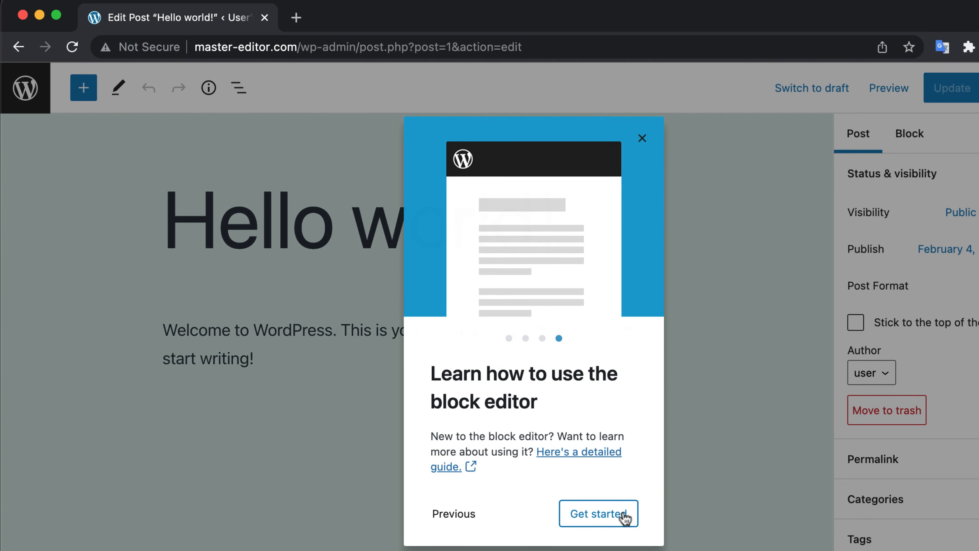
click(602, 513)
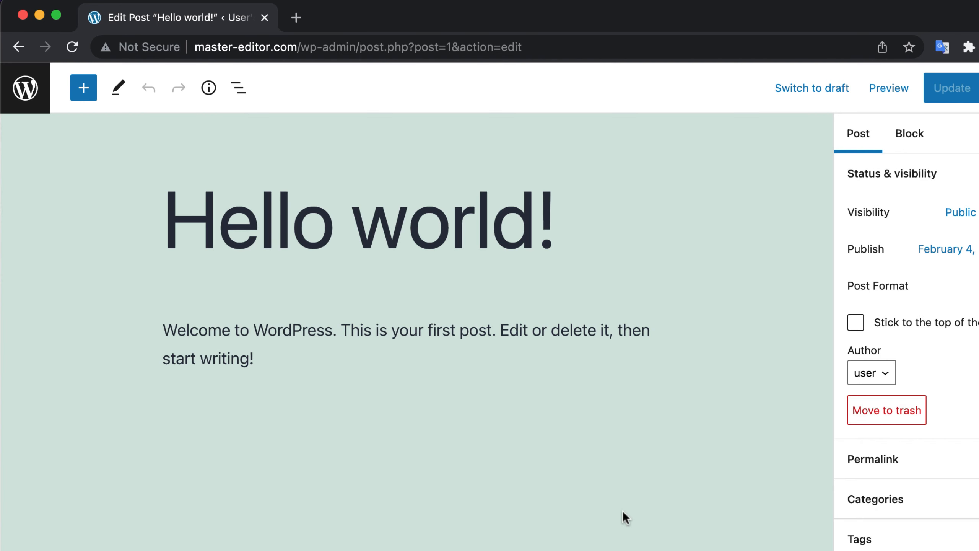
Step: Replace the post's title with "Hi from Master Editor"
double_click(464, 338)
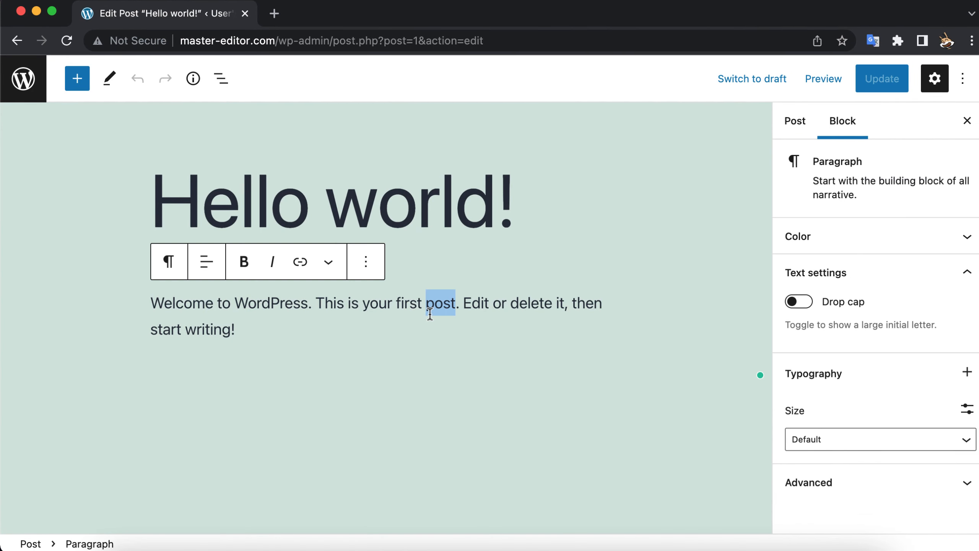
click(285, 307)
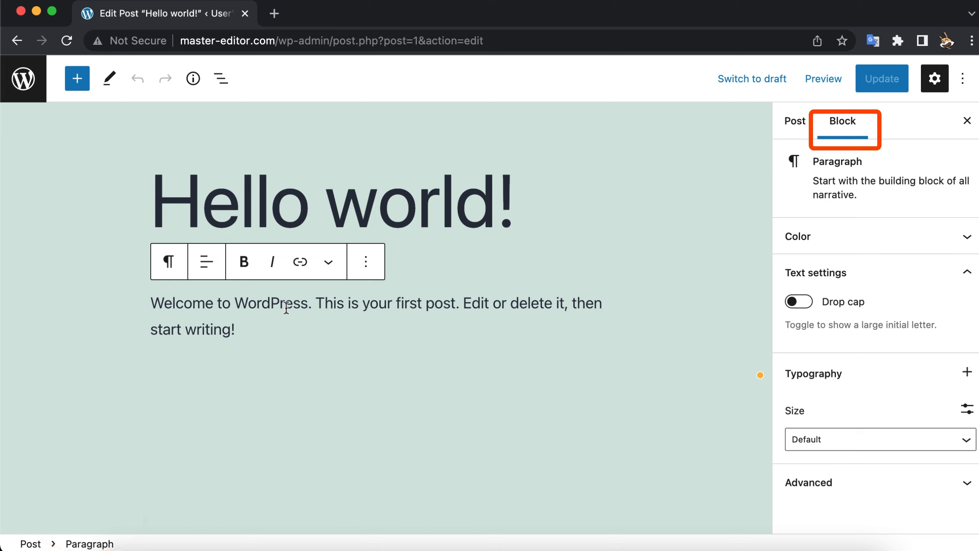
click(365, 198)
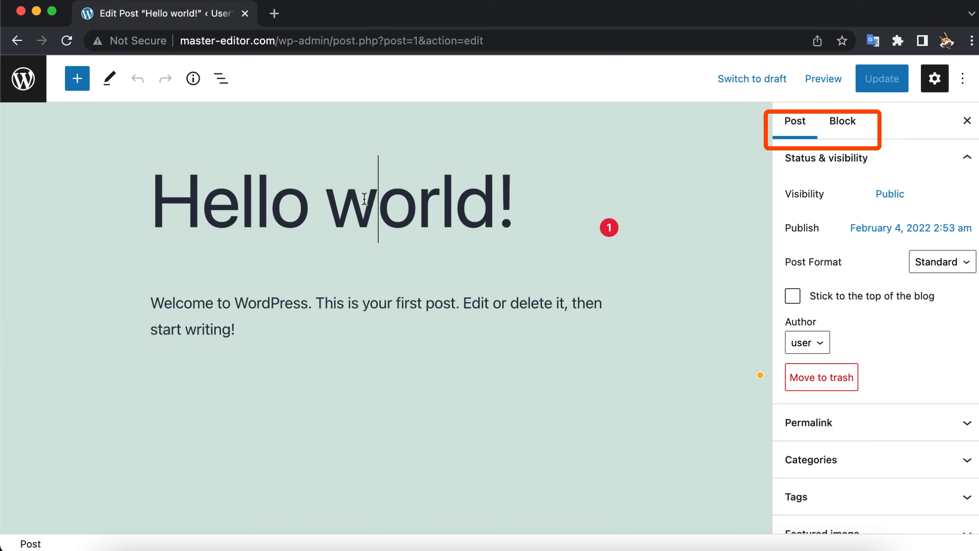
double_click(364, 199)
key(super+a)
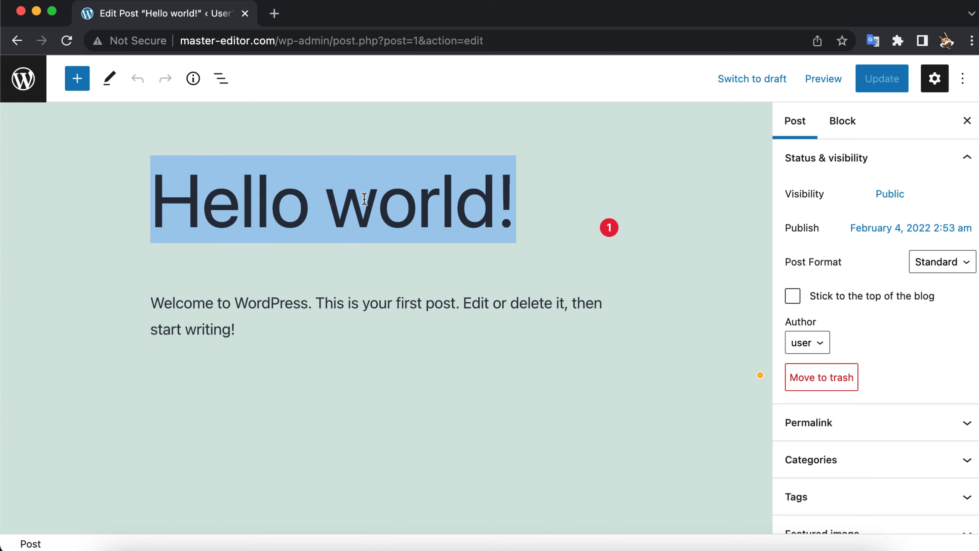
text(Hi from Master Editor)
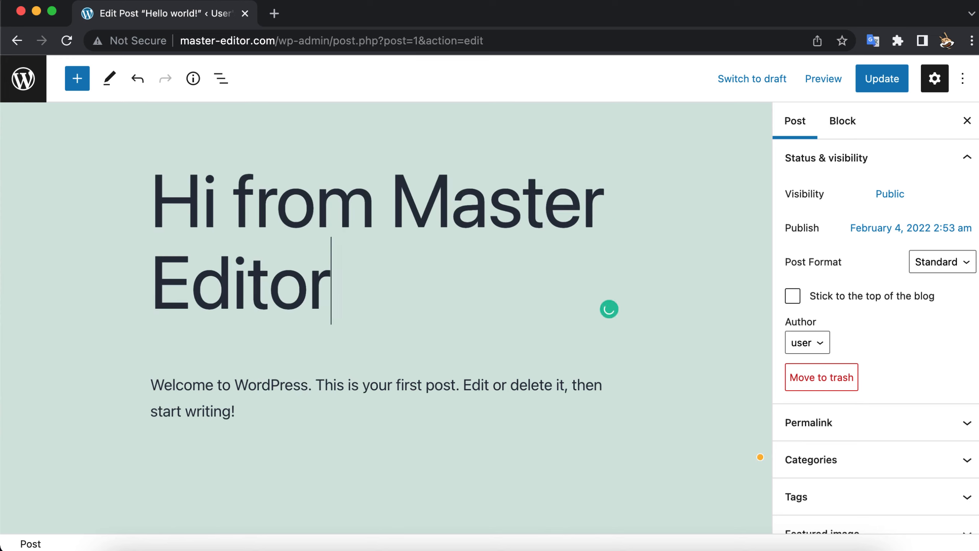
Step: Replace the paragraph with "Welcome to master-editor.com. I also have a YouTube channel:" followed by the copied channel link
triple_click(329, 380)
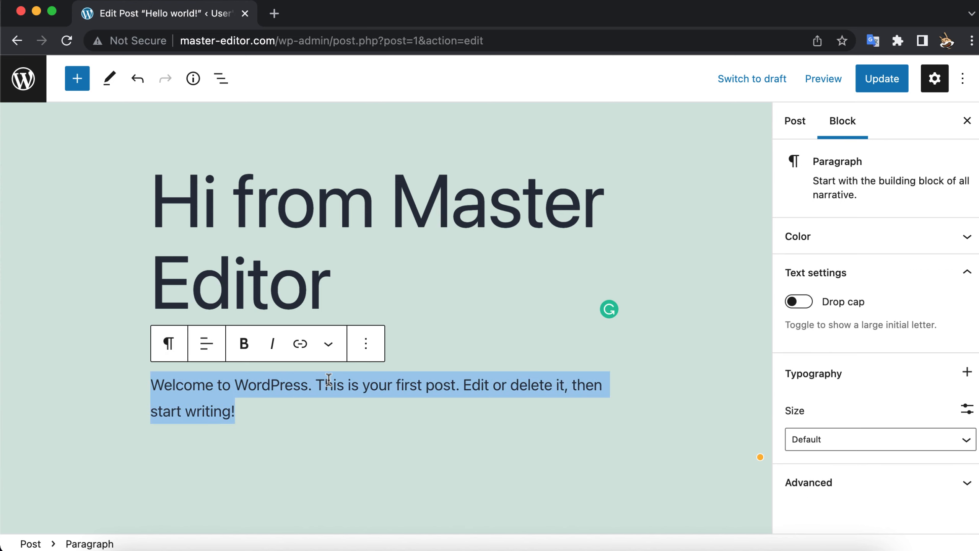
text(Welcome to master)
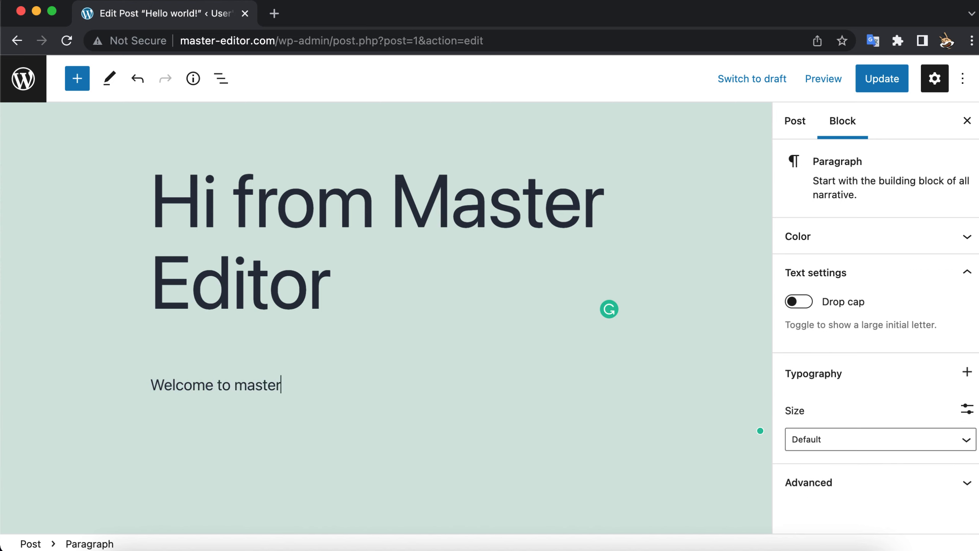
text(-editor.com. I)
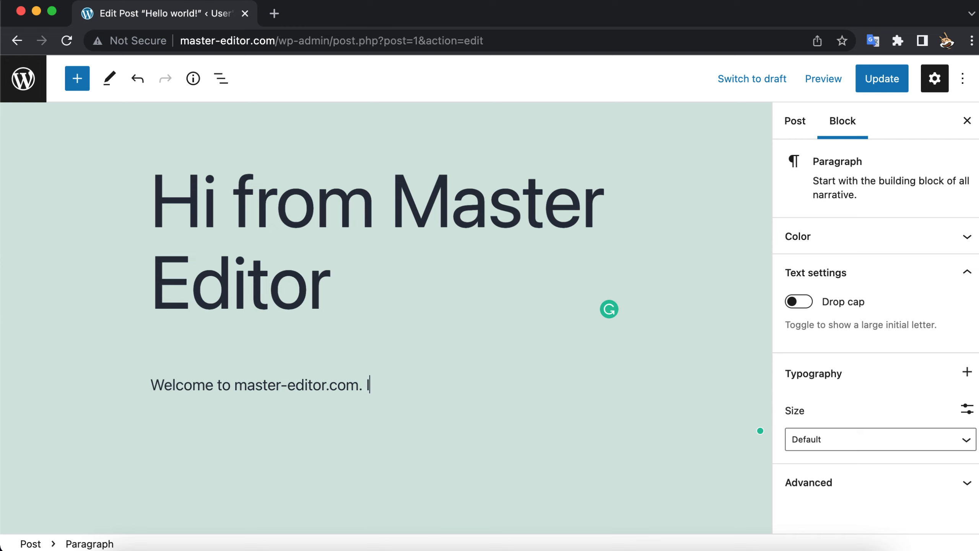
text( also have a YouTube channel:)
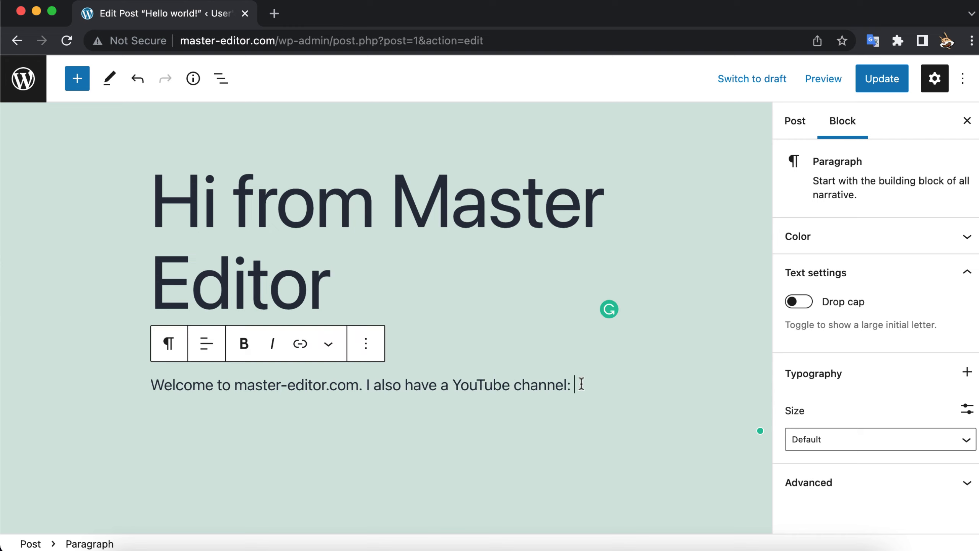
text(https://youtube.com/channel/UC9Zxs94a1bVaAwBT5VFKnSg)
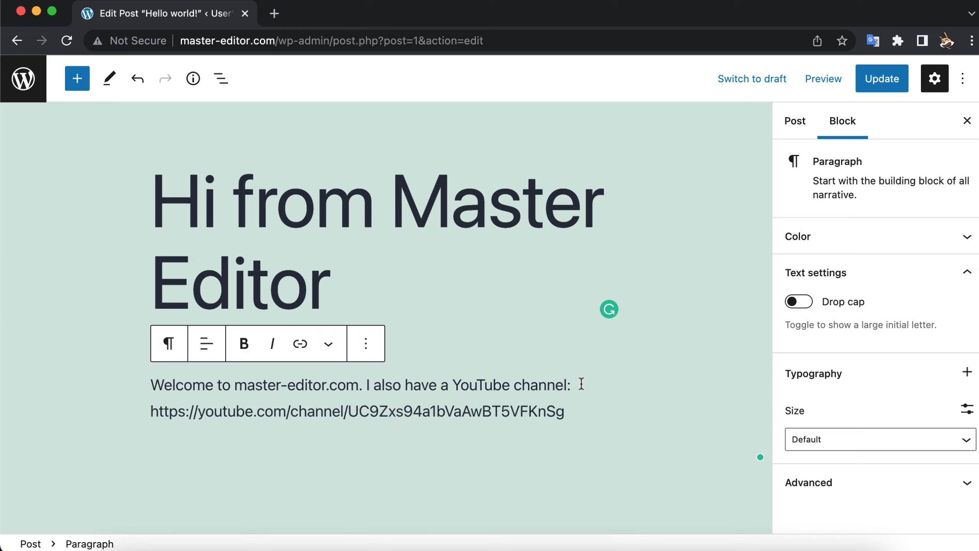
Step: Add a second paragraph reading "Please check my channel for audio and video editing tips."
key(Return)
text(Pl)
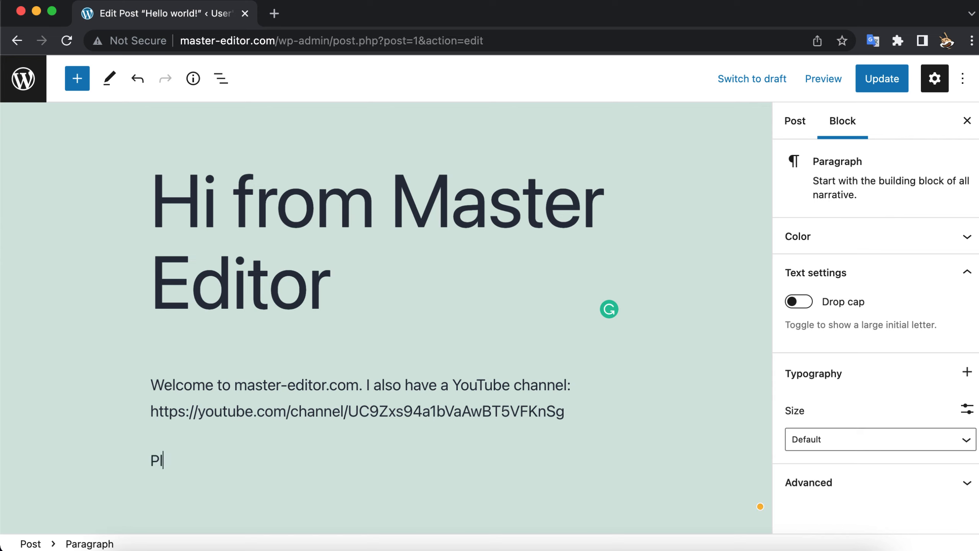
text(ease check my channel for a)
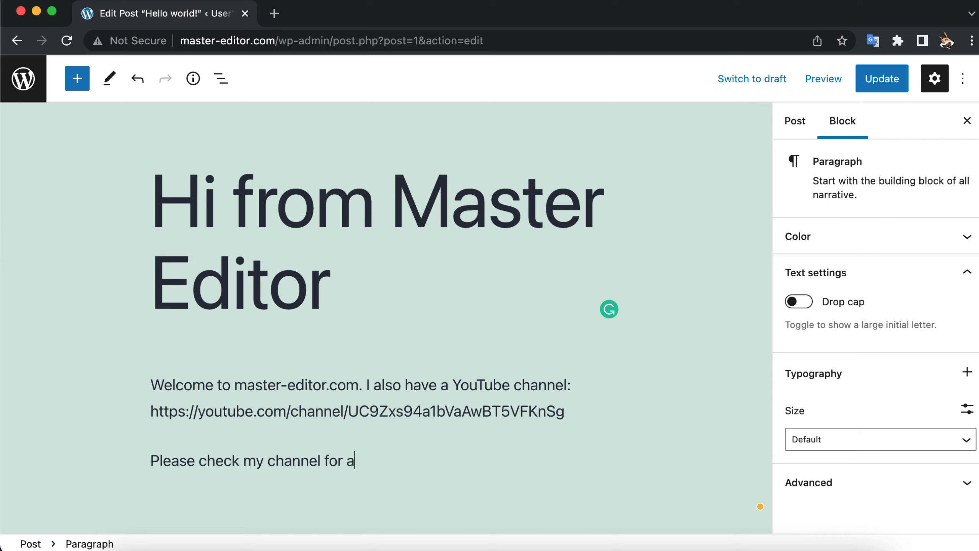
text(udio and video editing tips.)
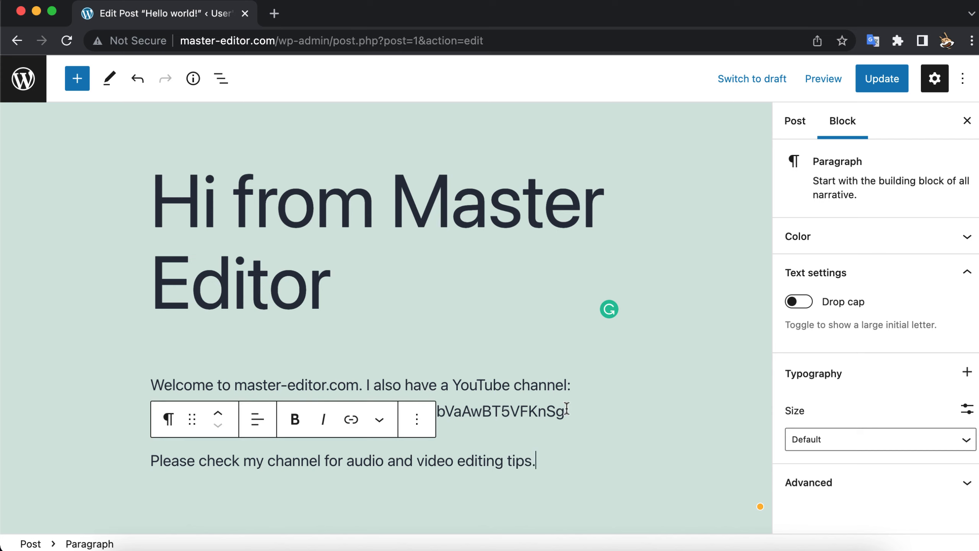
Step: Insert an Image block below the second paragraph
scroll(566, 406, down, 2)
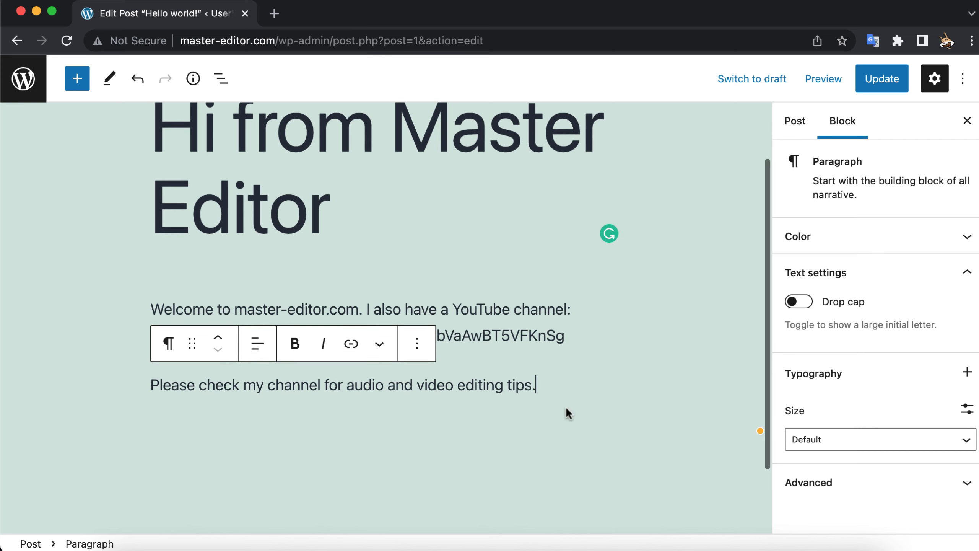
key(Return)
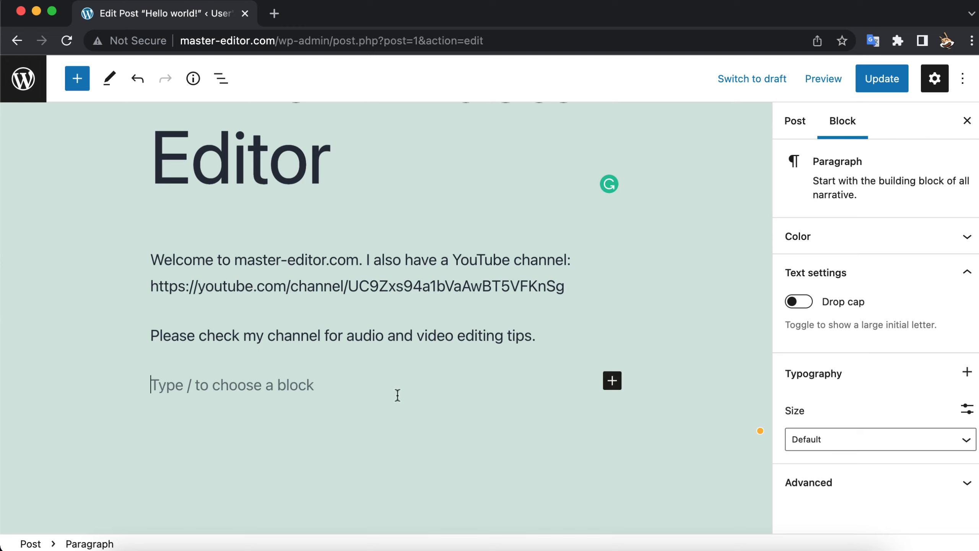
click(611, 381)
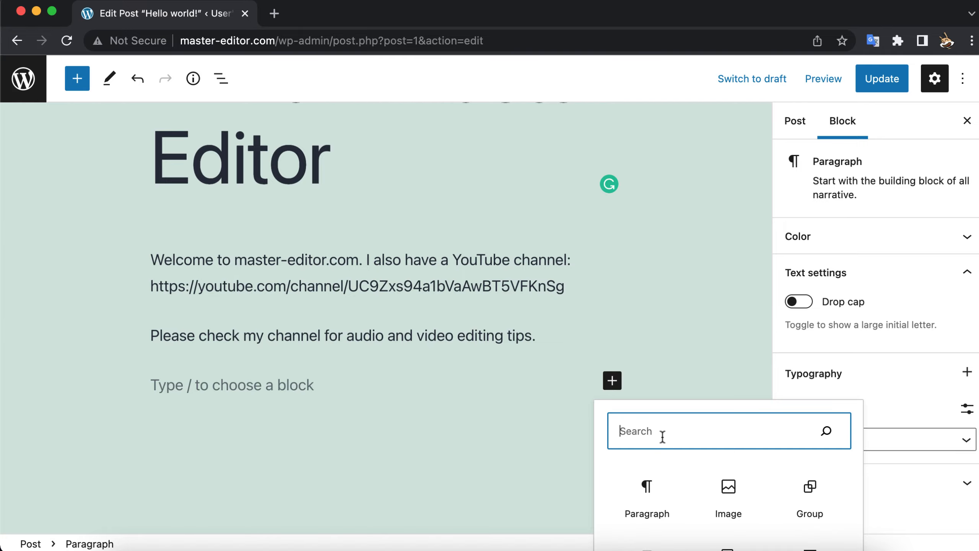
click(734, 496)
click(733, 497)
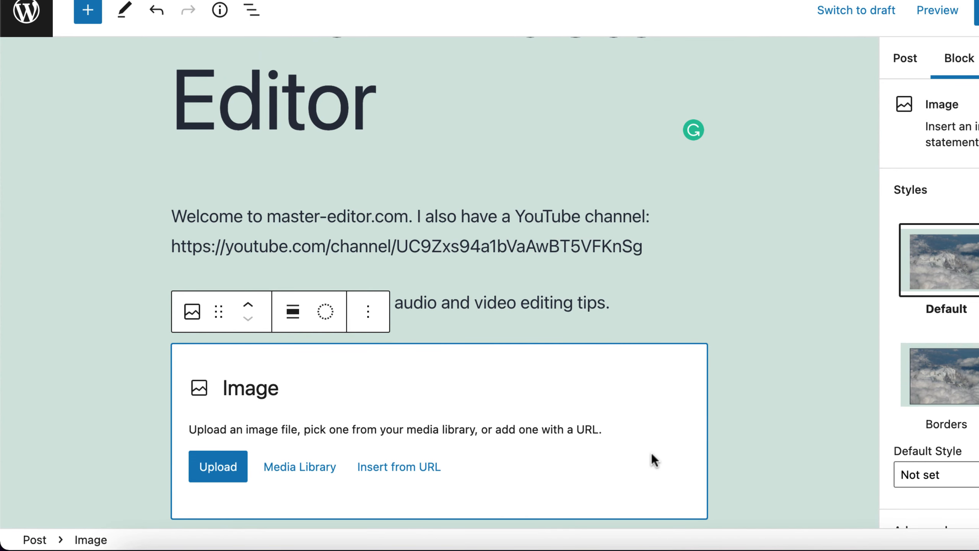
Step: Upload the JPEG photo of the audio mixer from the Pexels videos folder, inside the Desktop's Youtube folder, into the Image block
click(230, 469)
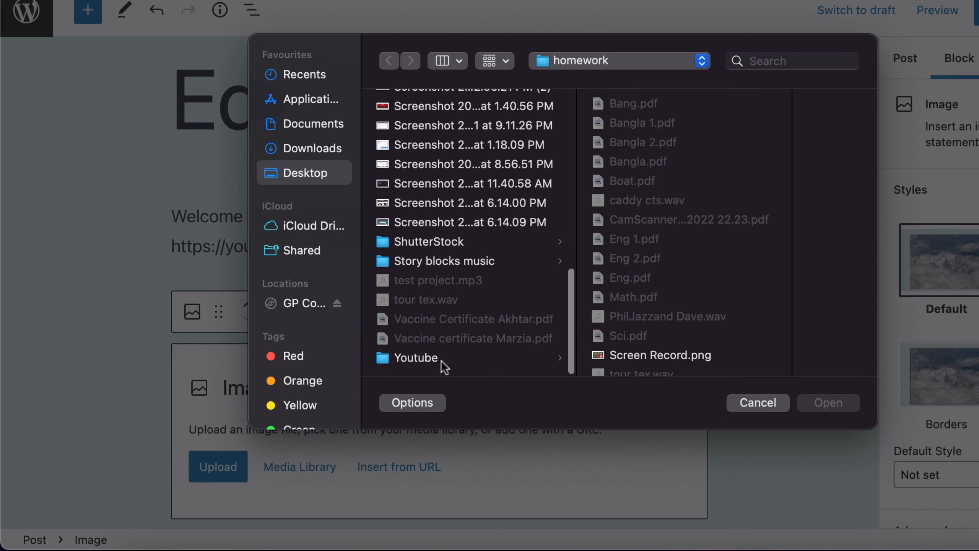
click(441, 360)
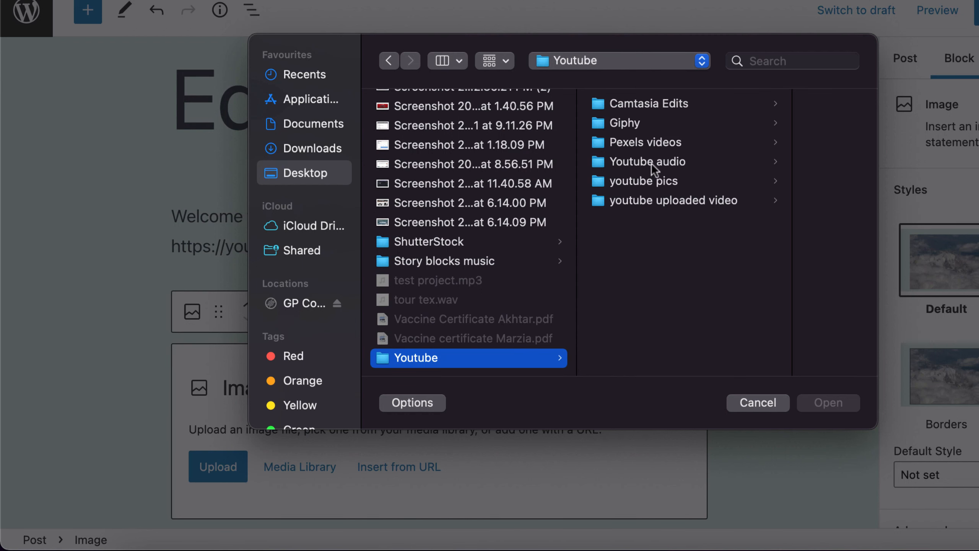
click(662, 145)
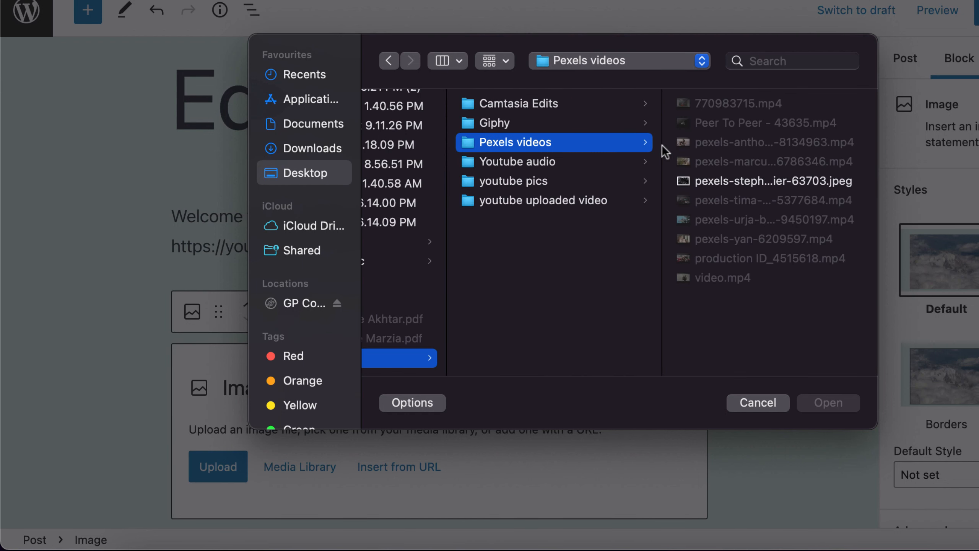
click(718, 181)
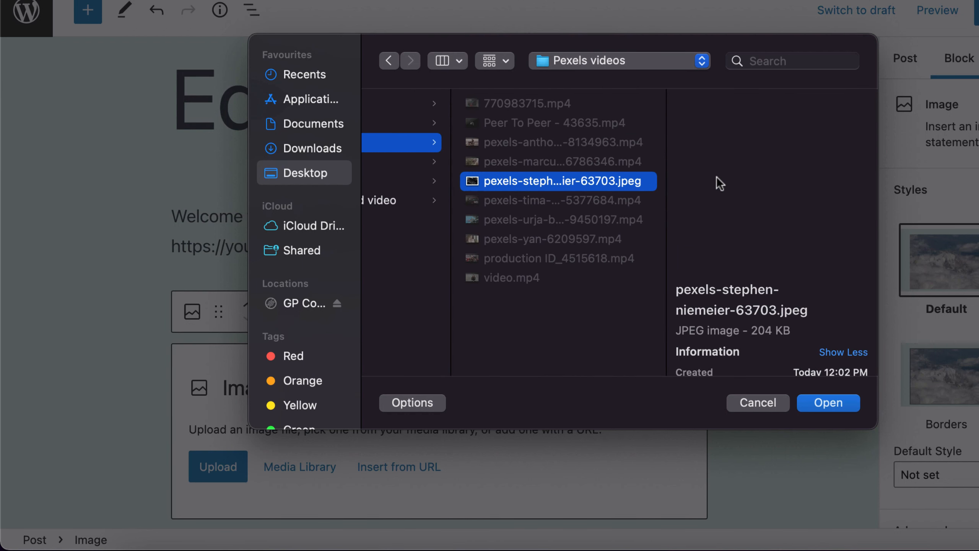
click(822, 401)
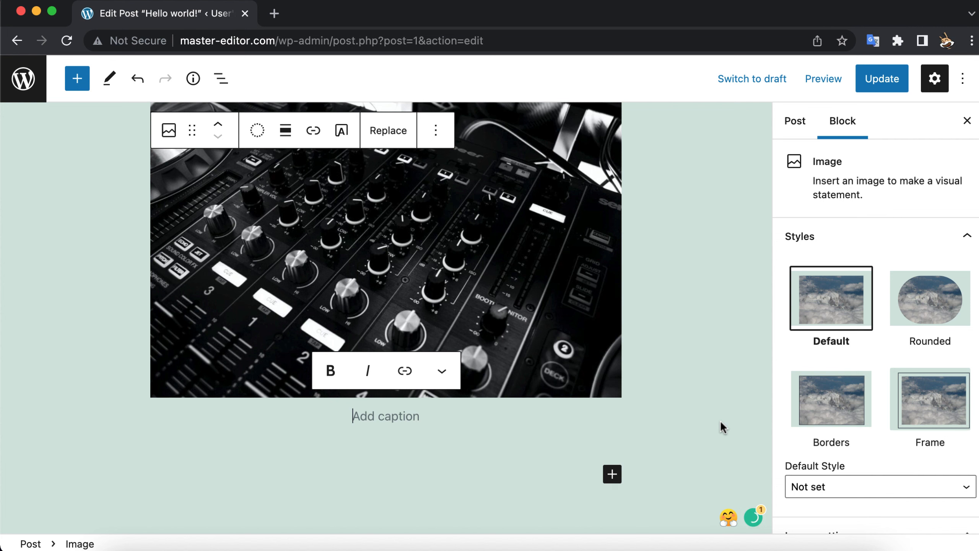
Step: Deselect the image and update the post to publish the edits
click(721, 420)
scroll(628, 263, up, 3)
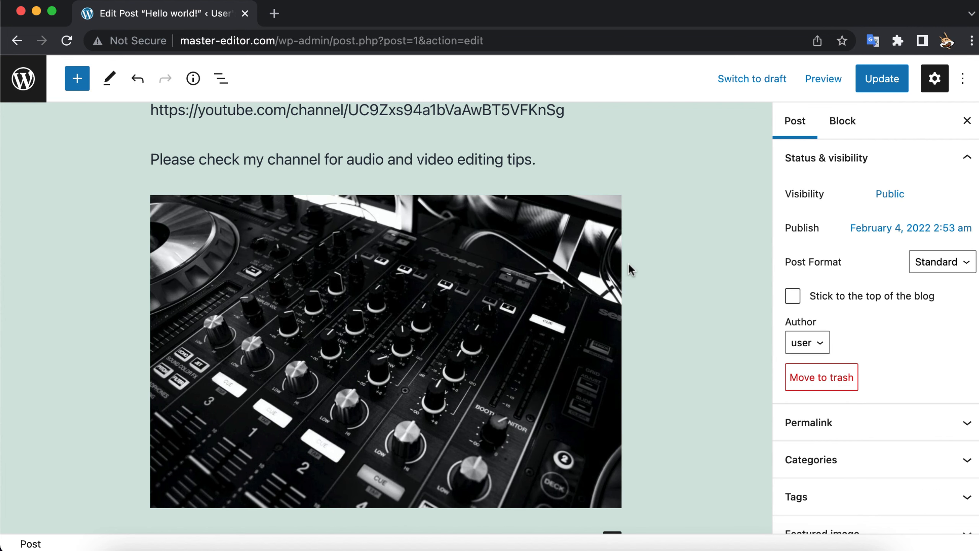
click(884, 80)
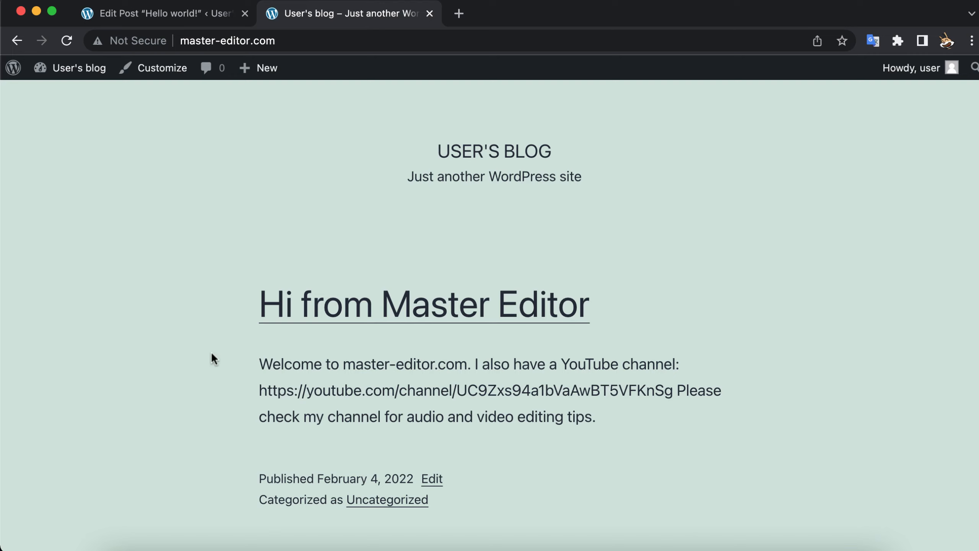
Step: Open the "Hi from Master Editor" post from the live blog's home page and review its text and image
scroll(212, 354, down, 3)
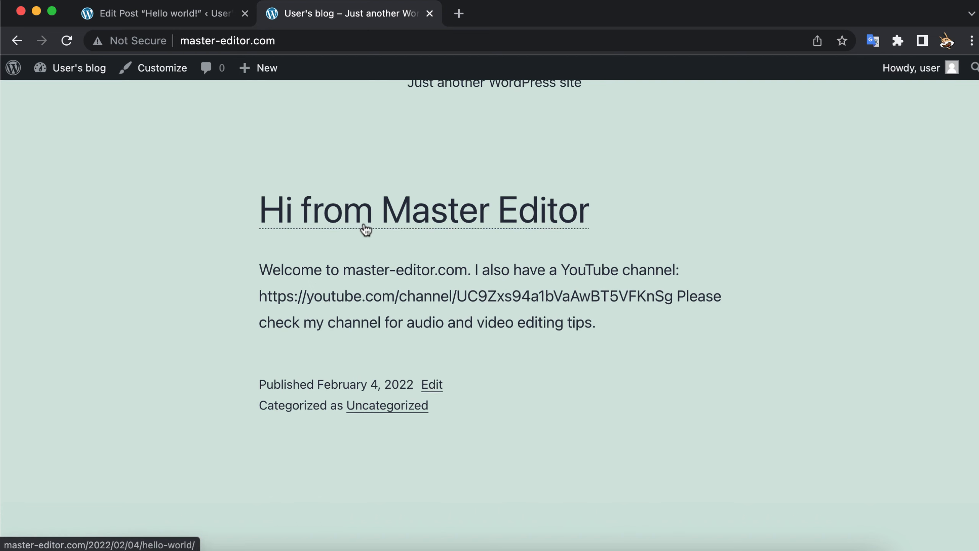
click(366, 228)
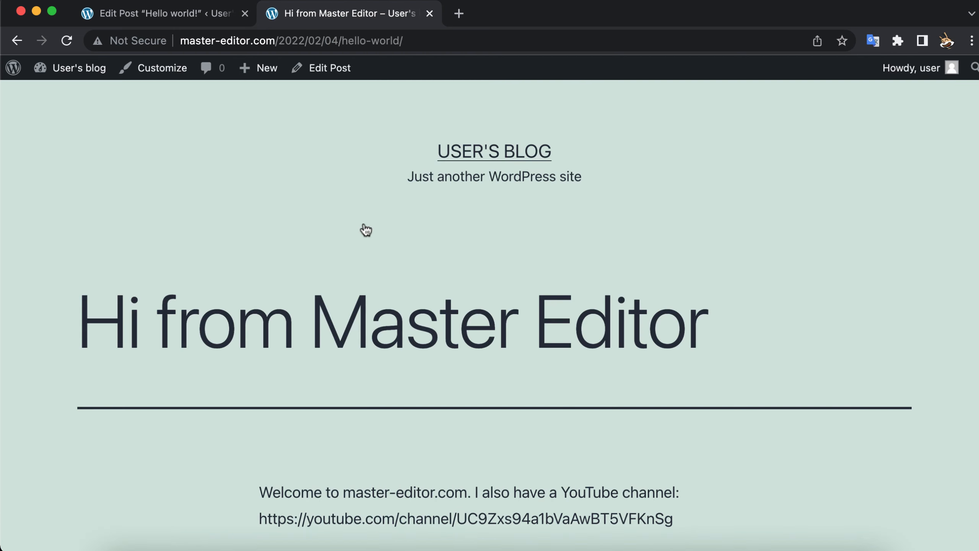
scroll(365, 228, down, 10)
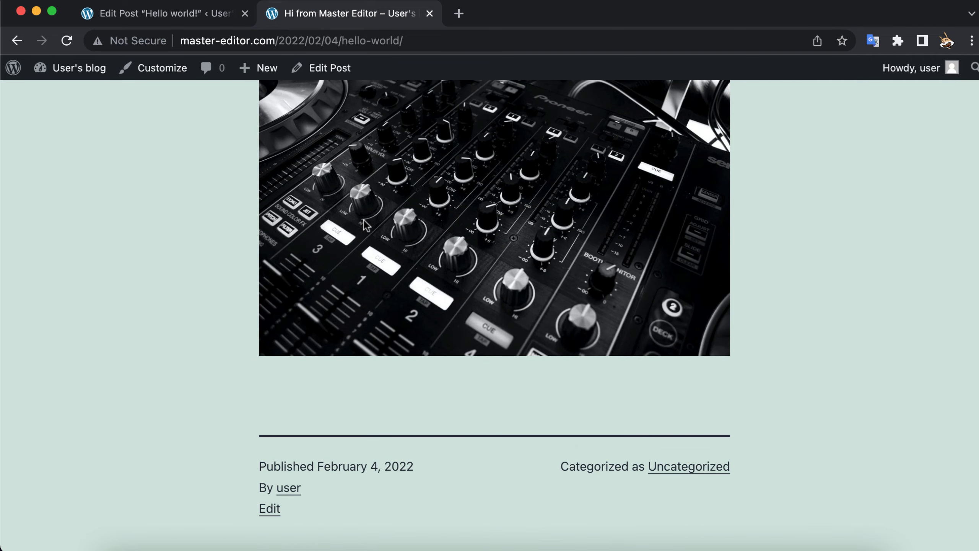
scroll(365, 226, up, 3)
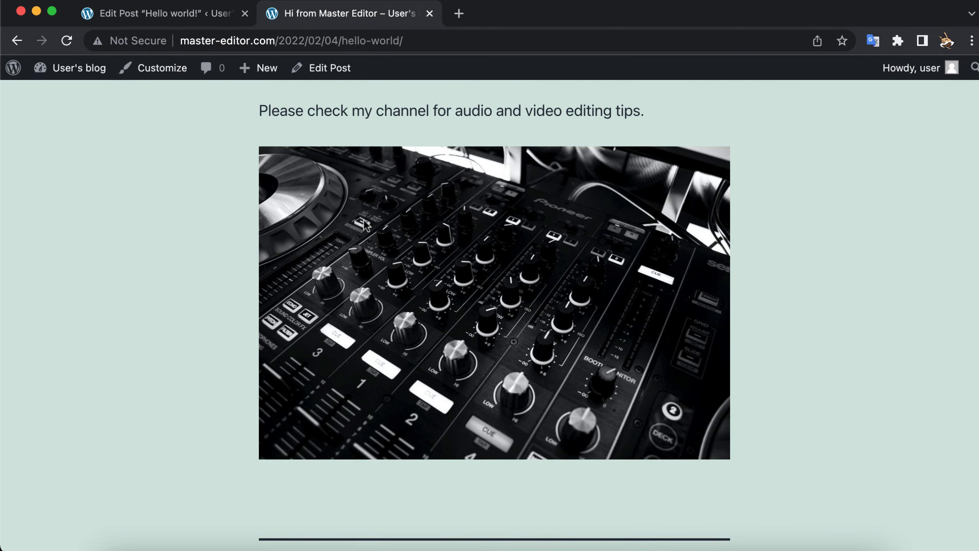
scroll(365, 224, up, 3)
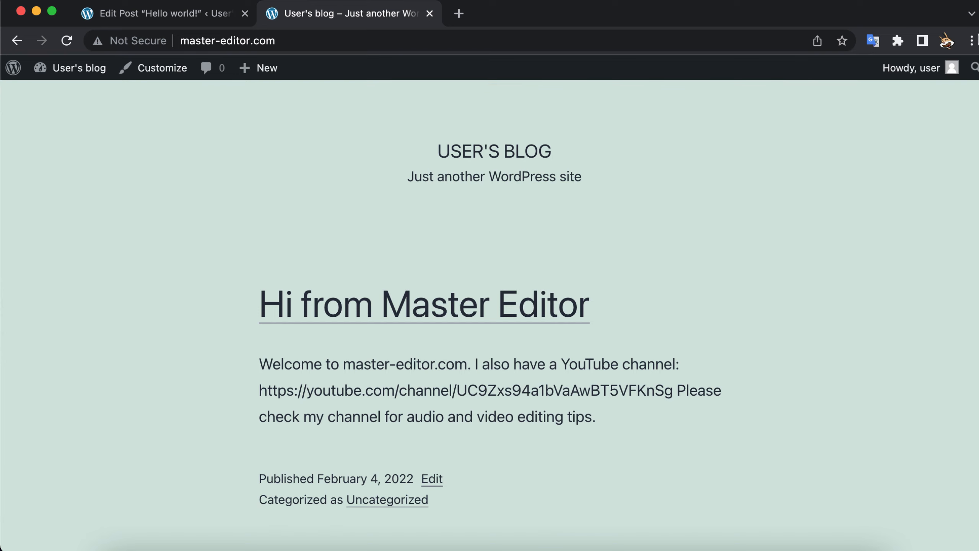
Step: Open the master-editor.com blog in a new incognito window to view it as a visitor
click(972, 40)
click(842, 111)
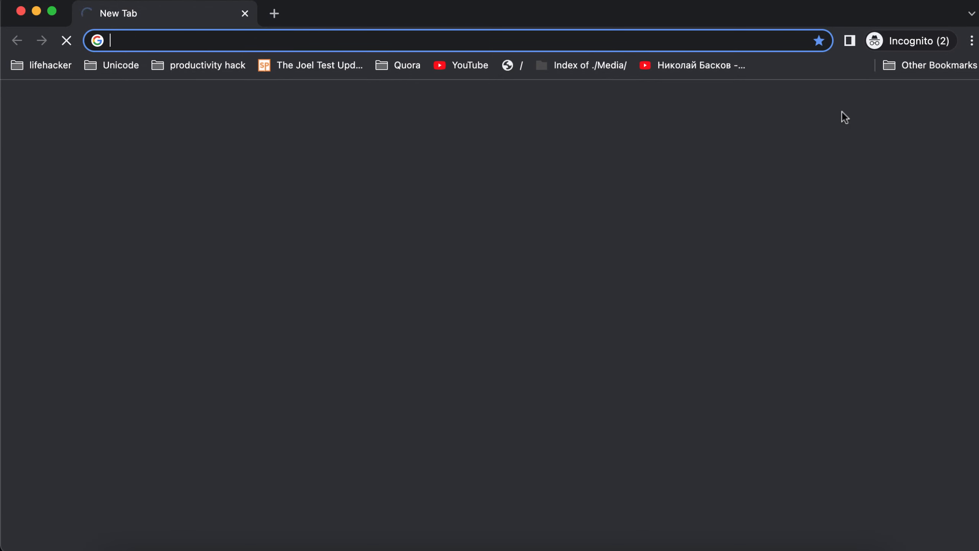
text(mas)
key(Return)
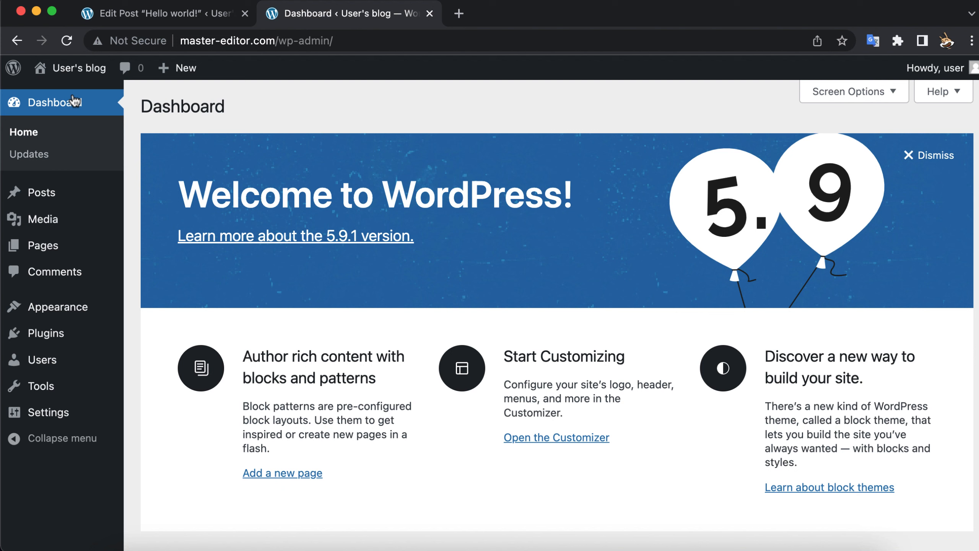
Step: Go to the site's installed themes in the WordPress admin and start adding a new theme
mouse_move(81, 306)
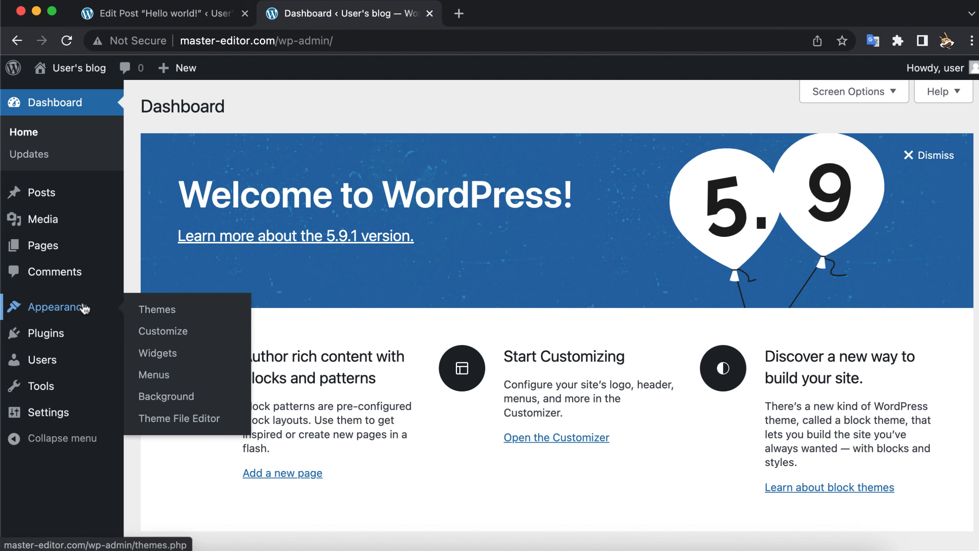
click(165, 322)
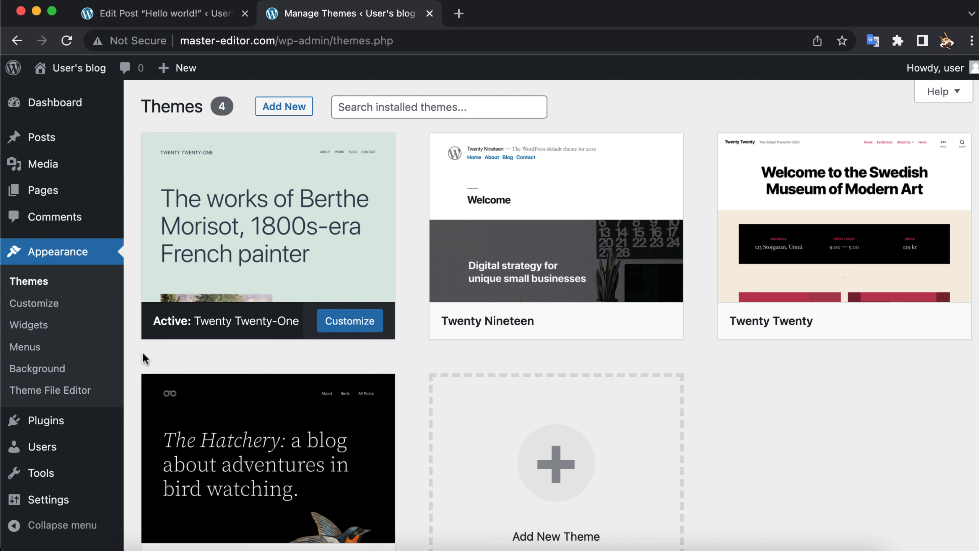
scroll(133, 370, down, 3)
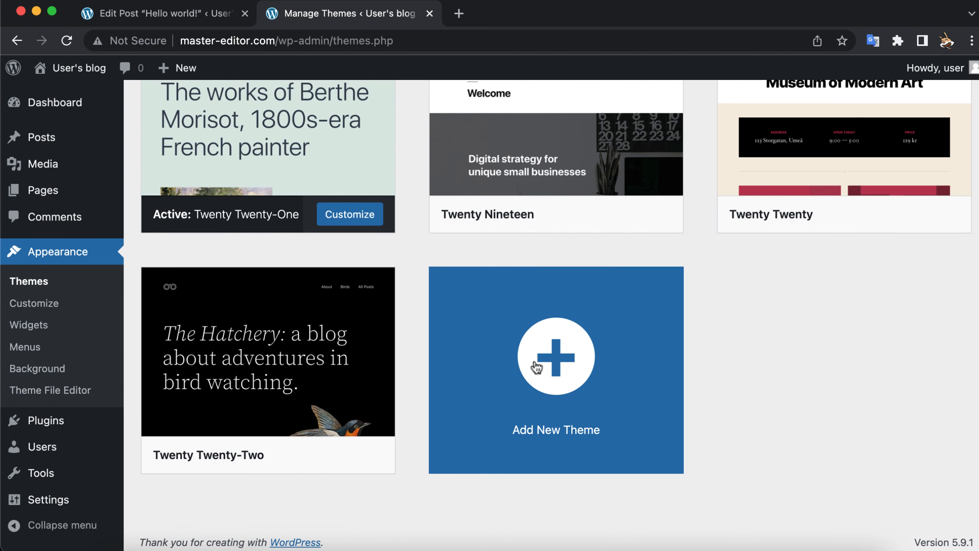
click(547, 367)
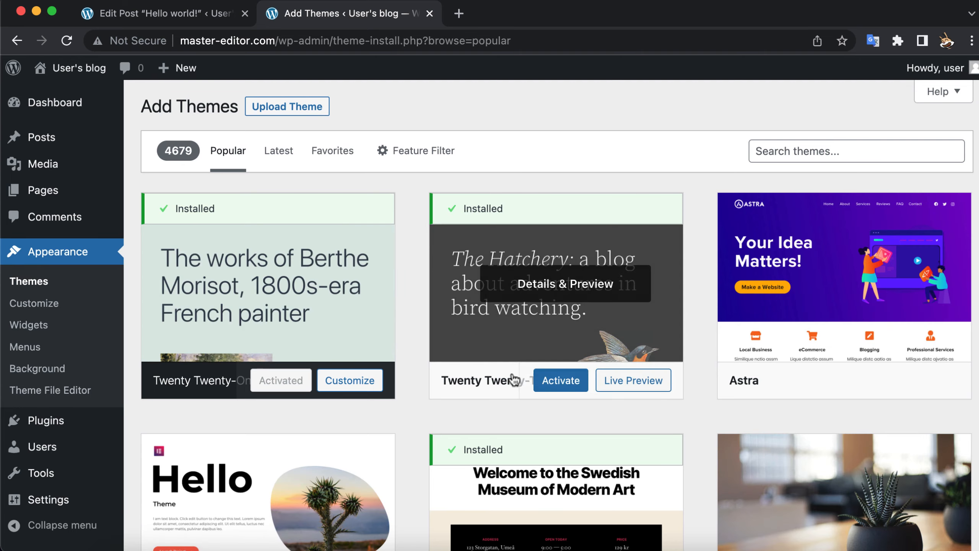
Step: Browse the popular themes in the WordPress theme directory for a suitable design
scroll(415, 419, down, 3)
scroll(415, 418, down, 3)
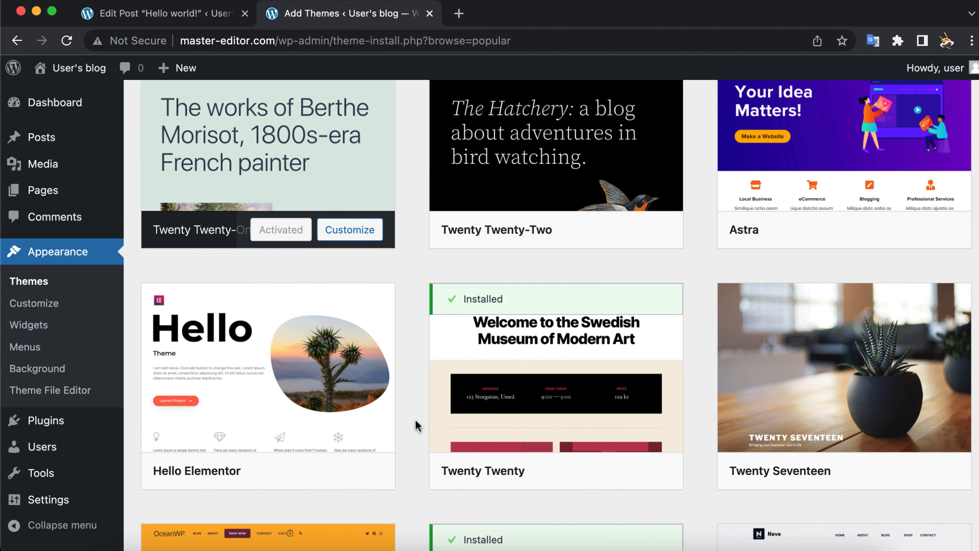
scroll(415, 418, down, 7)
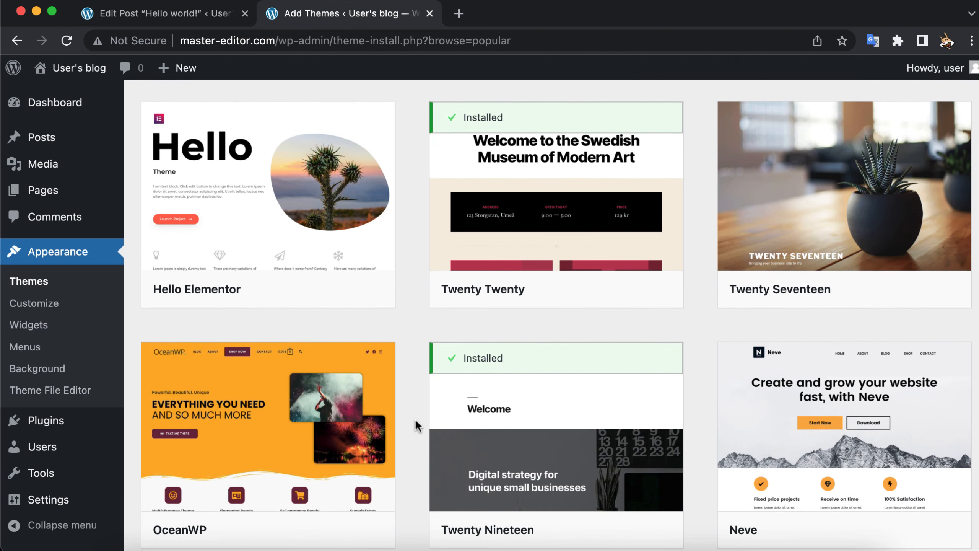
scroll(415, 418, down, 10)
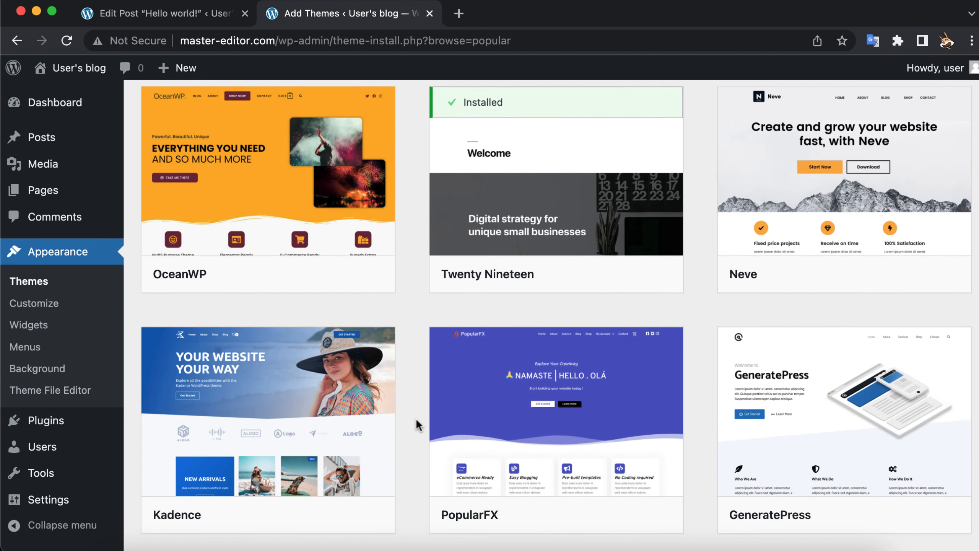
scroll(416, 421, down, 8)
scroll(417, 421, down, 5)
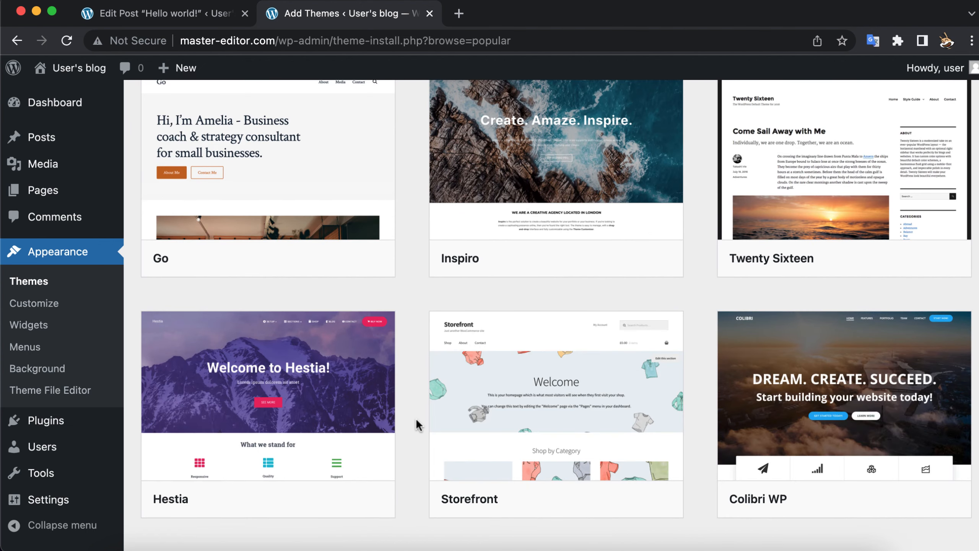
scroll(417, 424, down, 8)
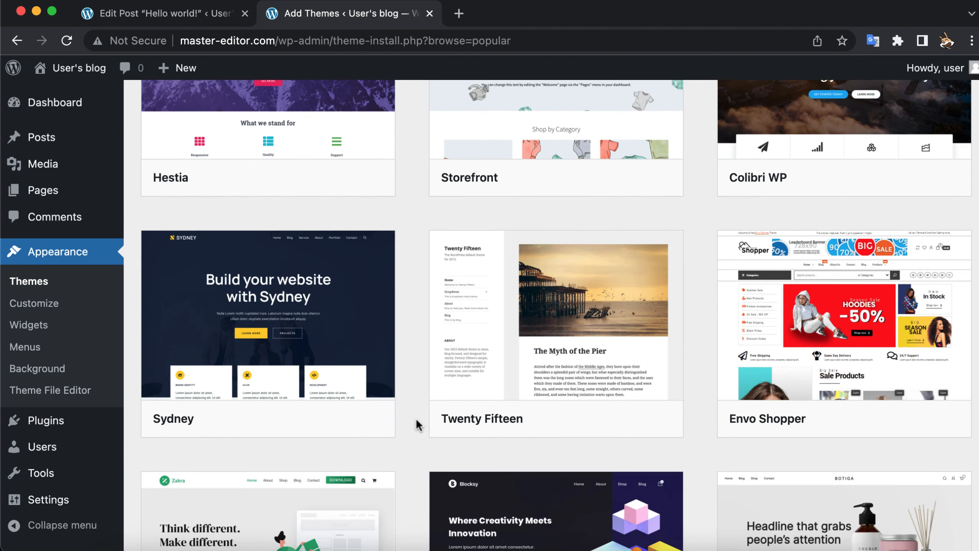
scroll(419, 425, down, 6)
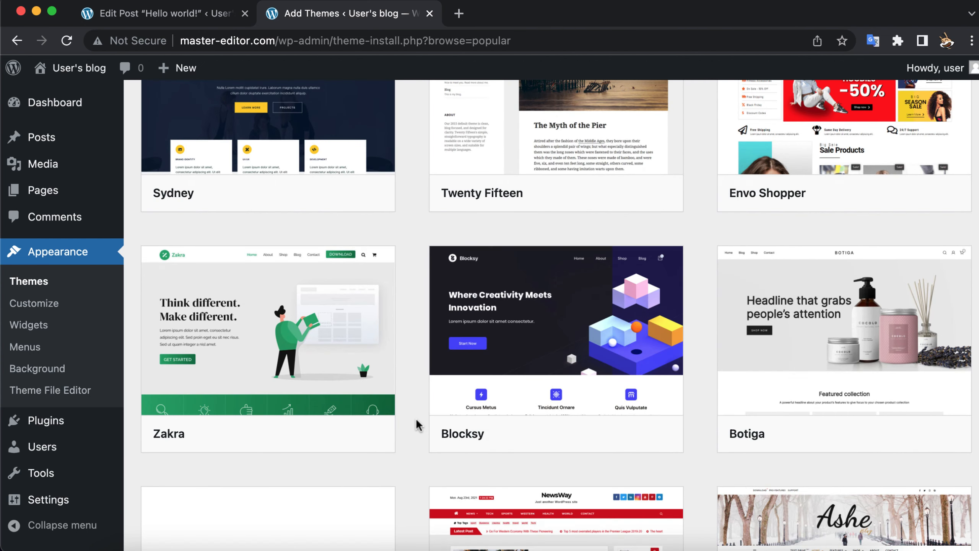
scroll(419, 425, down, 7)
scroll(418, 425, down, 8)
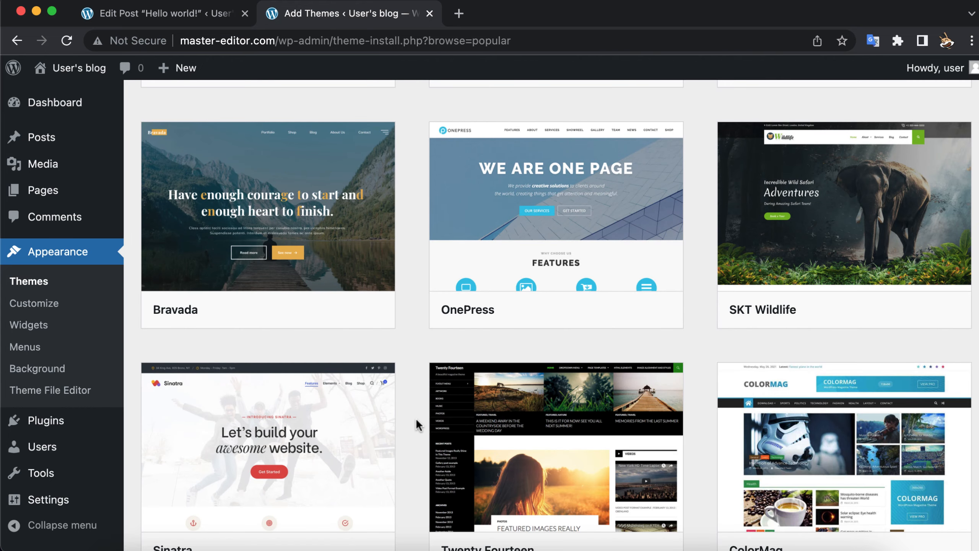
scroll(418, 425, down, 3)
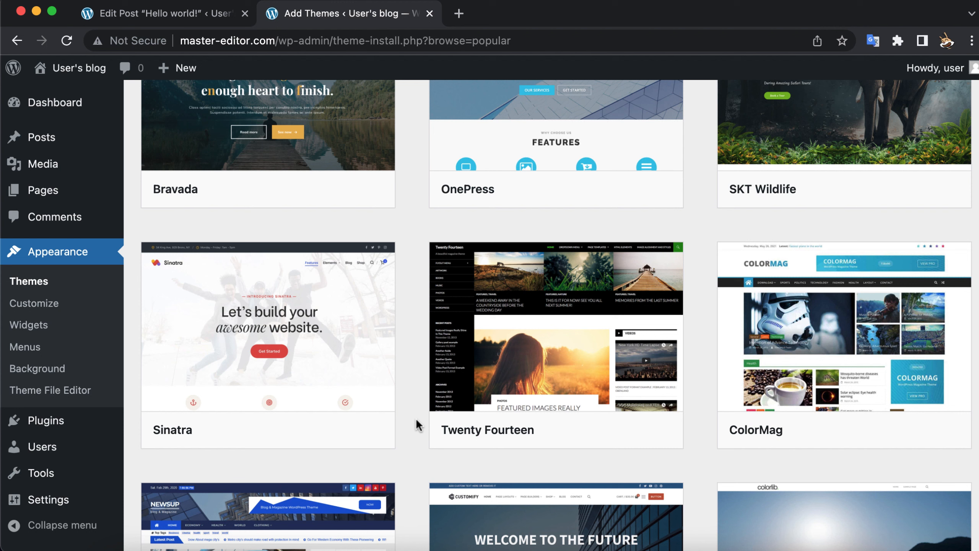
Step: Preview the Sinatra theme, checking its home page, About page and the full Elements post
mouse_move(334, 400)
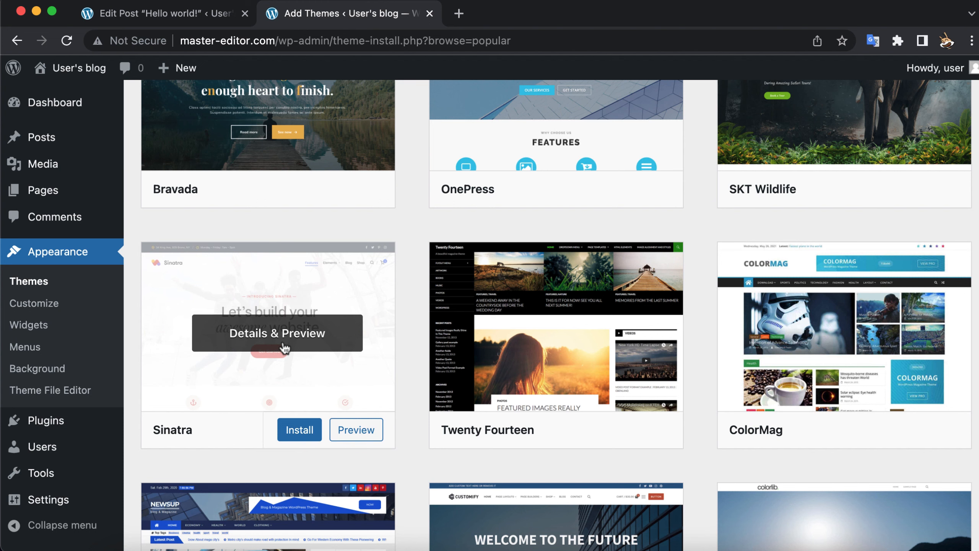
click(351, 429)
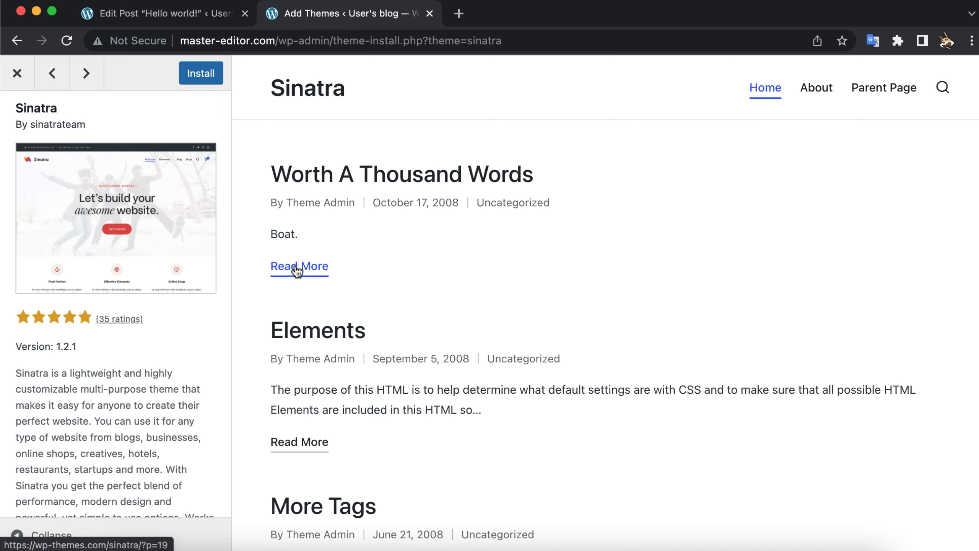
click(812, 93)
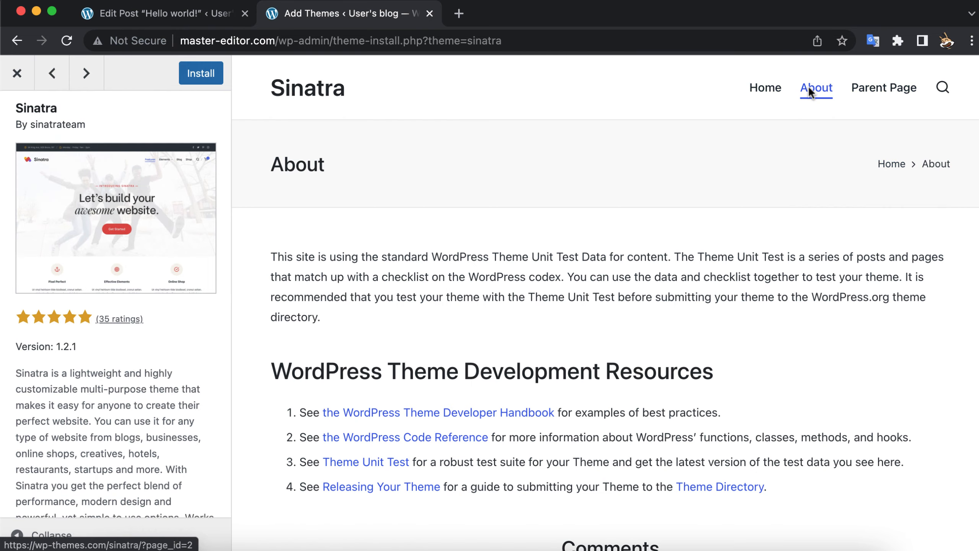
scroll(690, 213, down, 3)
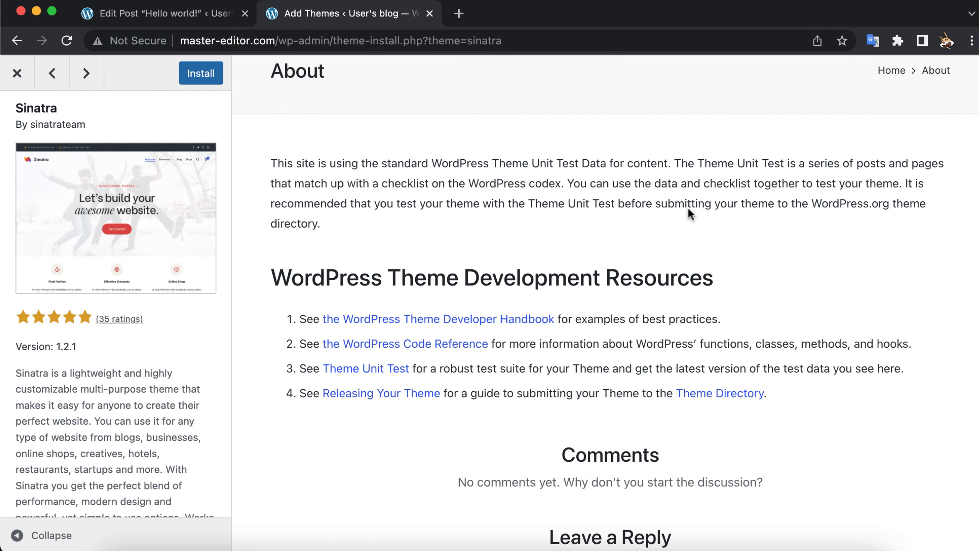
scroll(690, 213, up, 3)
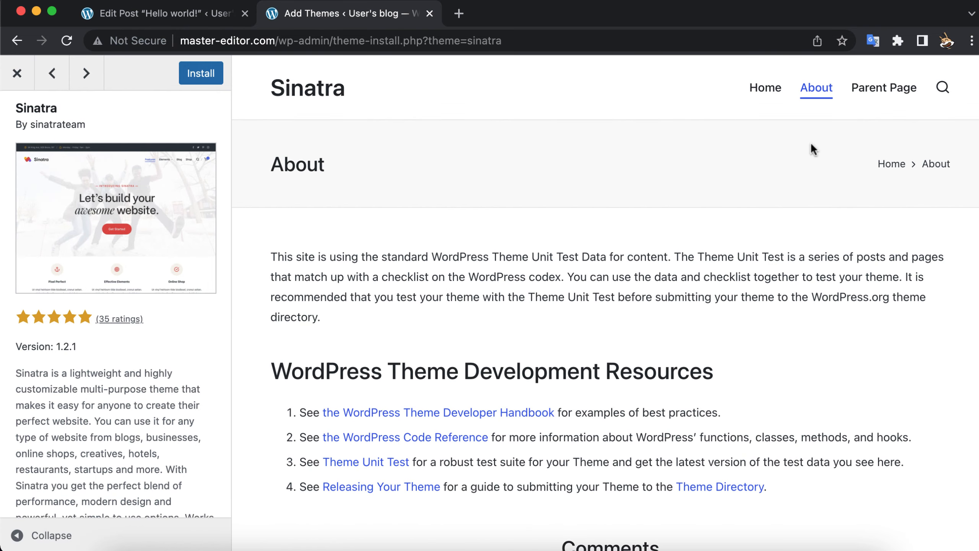
click(766, 87)
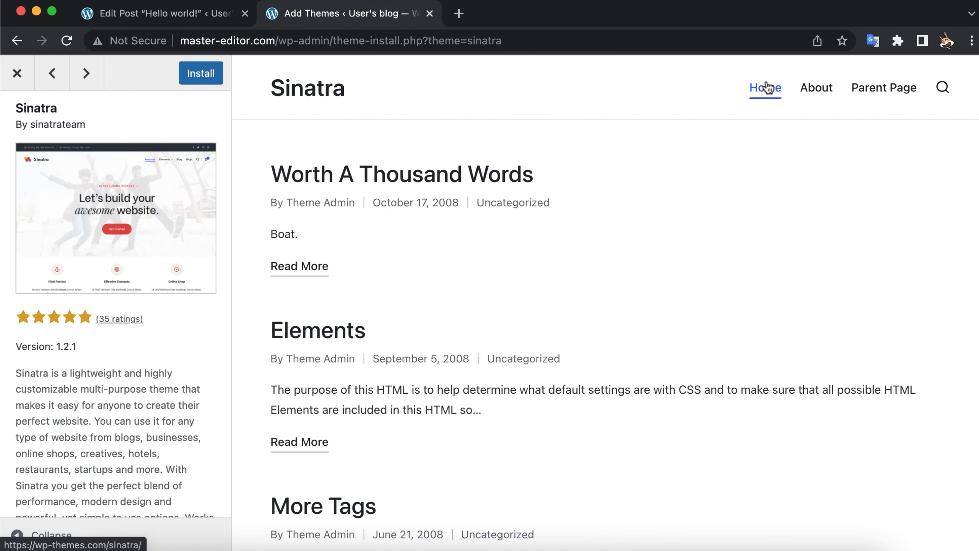
click(317, 442)
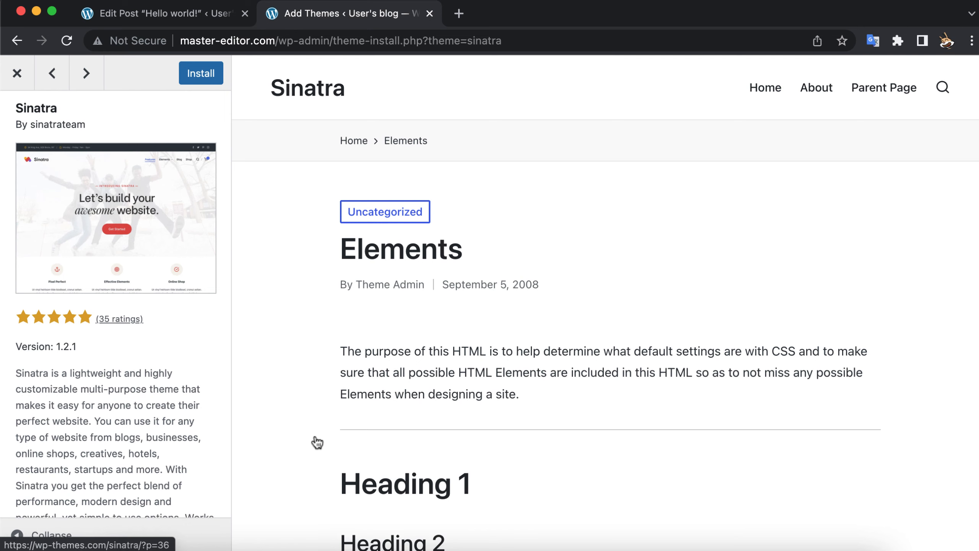
scroll(317, 442, down, 6)
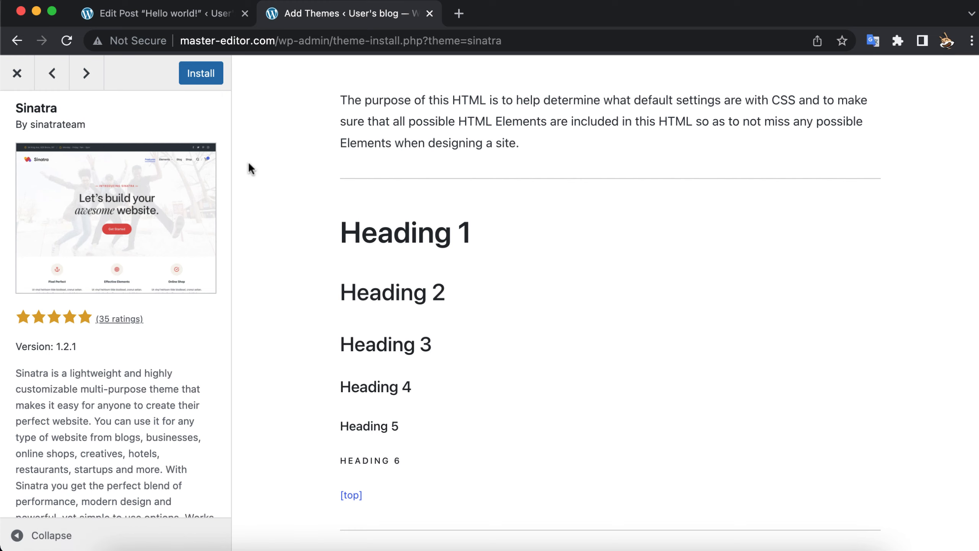
Step: Install the Sinatra theme and activate it on the blog
click(206, 81)
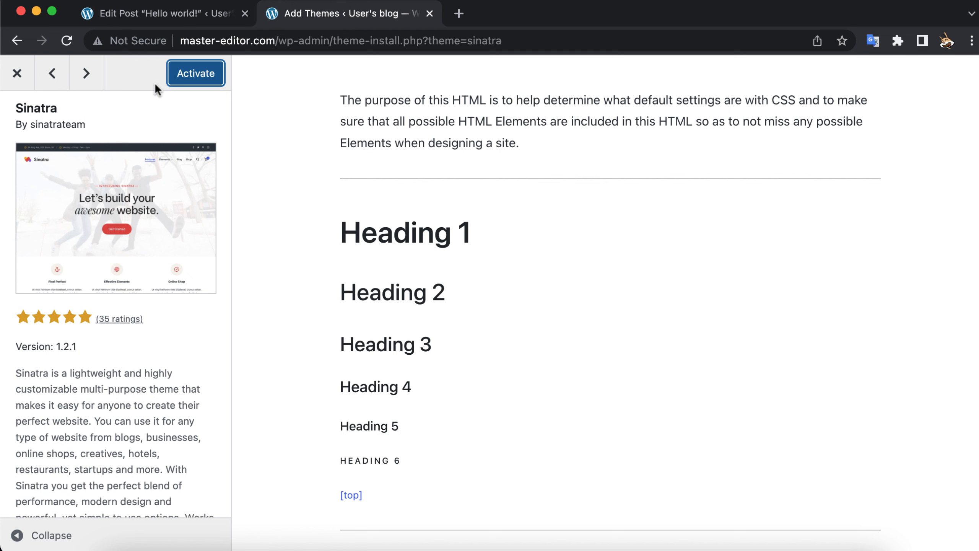
click(194, 82)
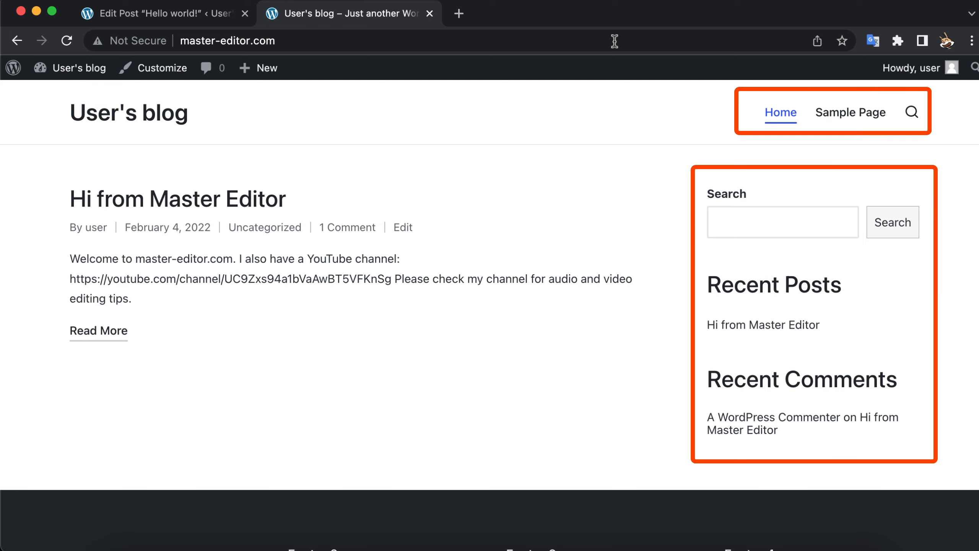
Step: Open the full "Hi from Master Editor" post on the live blog and review its text and image in the new theme
click(123, 334)
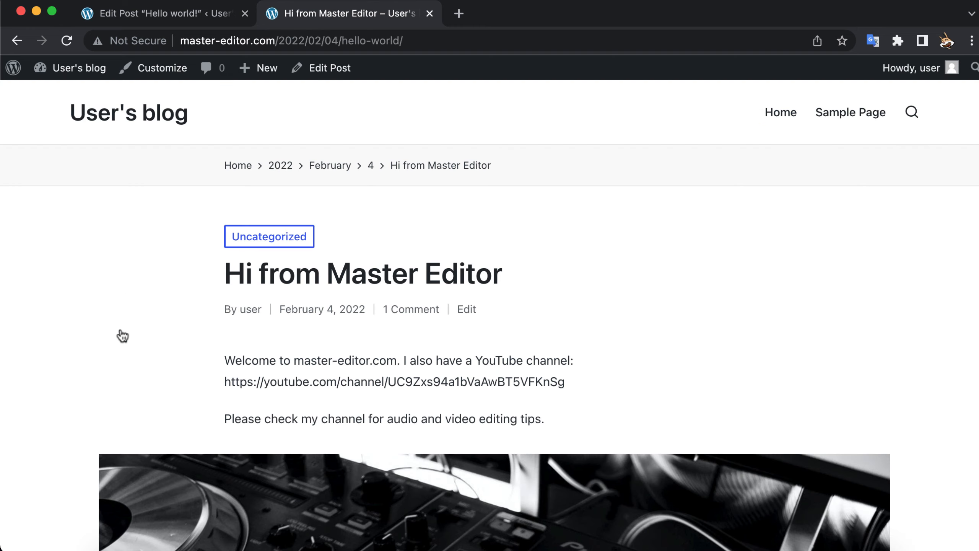
scroll(123, 335, down, 9)
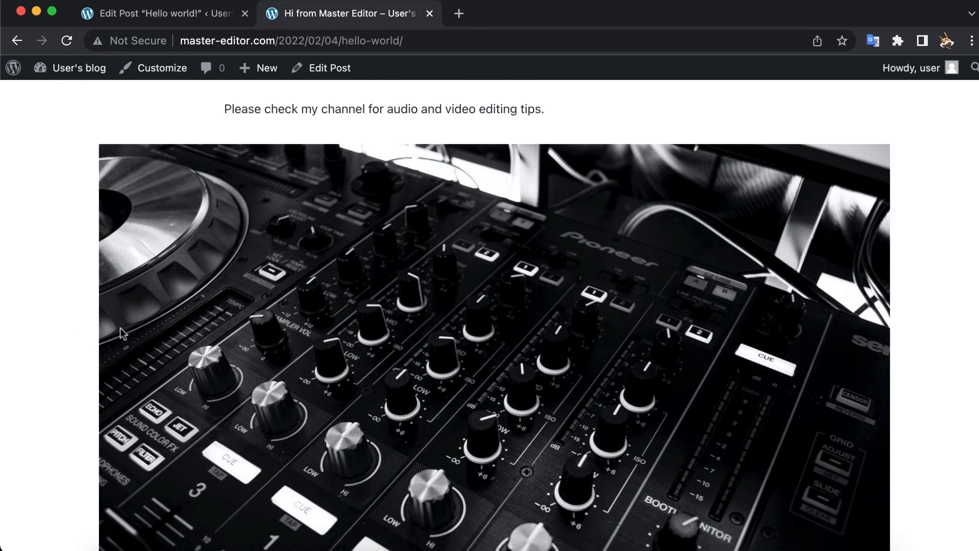
scroll(121, 329, down, 1)
scroll(121, 327, down, 8)
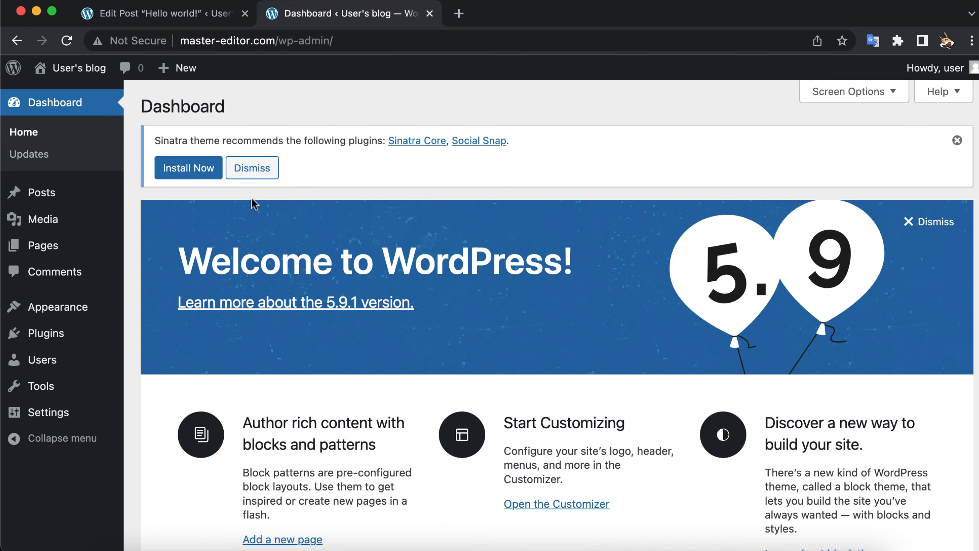
Step: Create a new post titled "3 Online Money making tips"
mouse_move(40, 194)
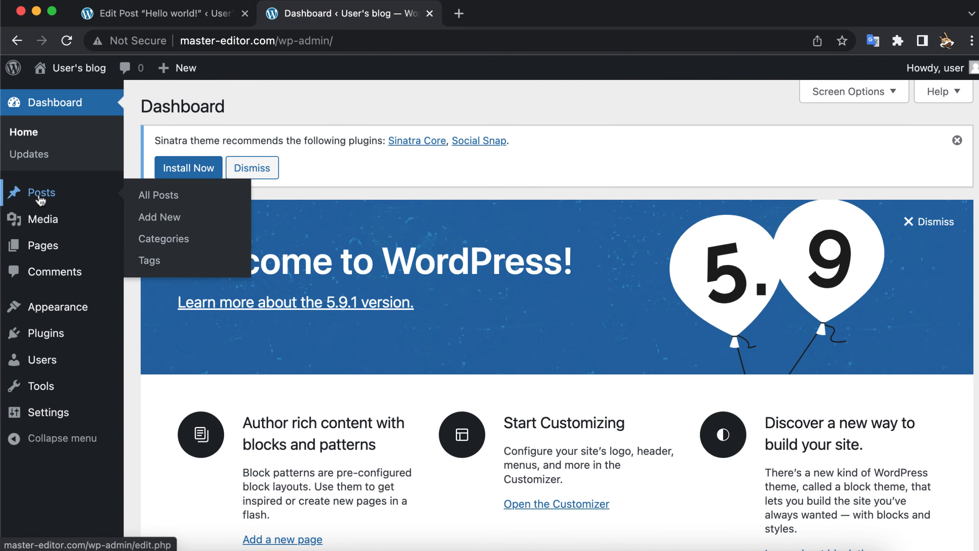
click(158, 221)
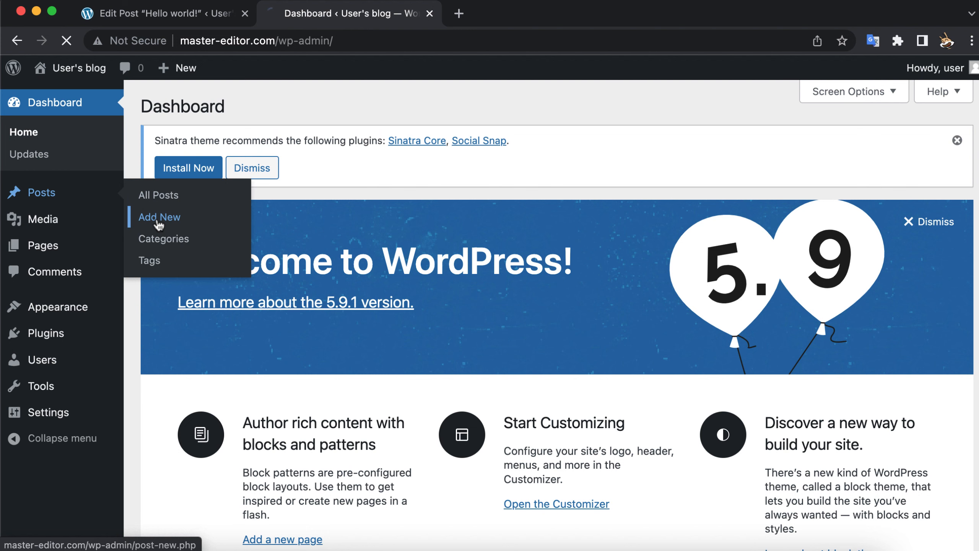
text(3)
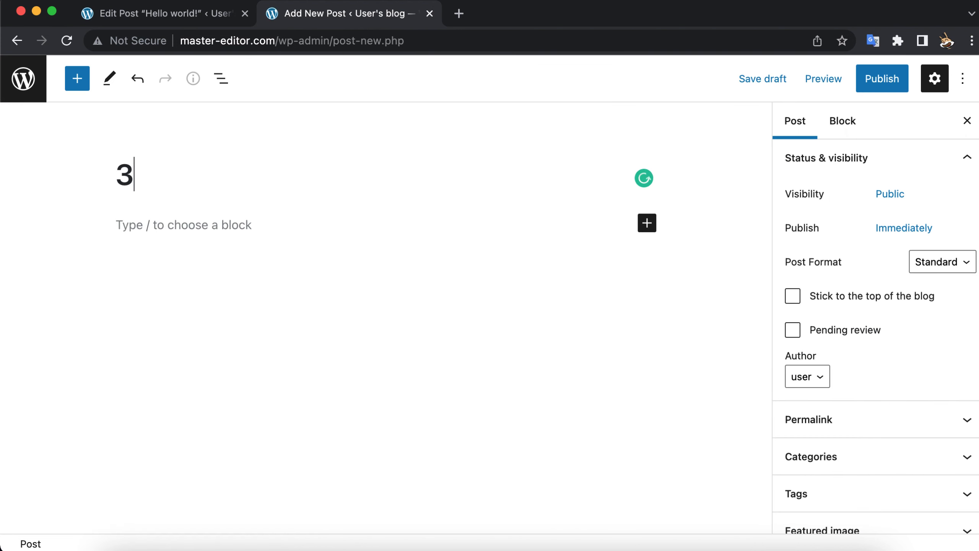
text( Online Money)
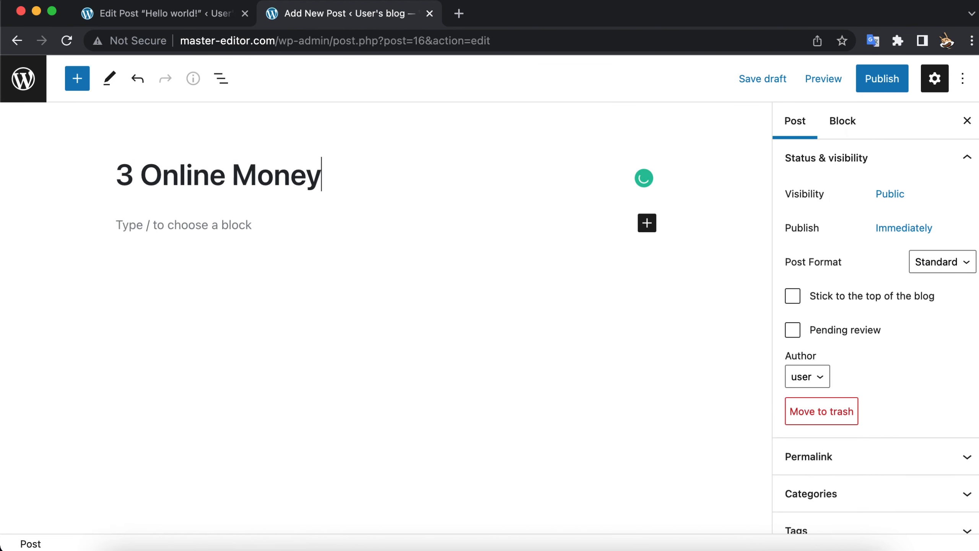
text( making tips)
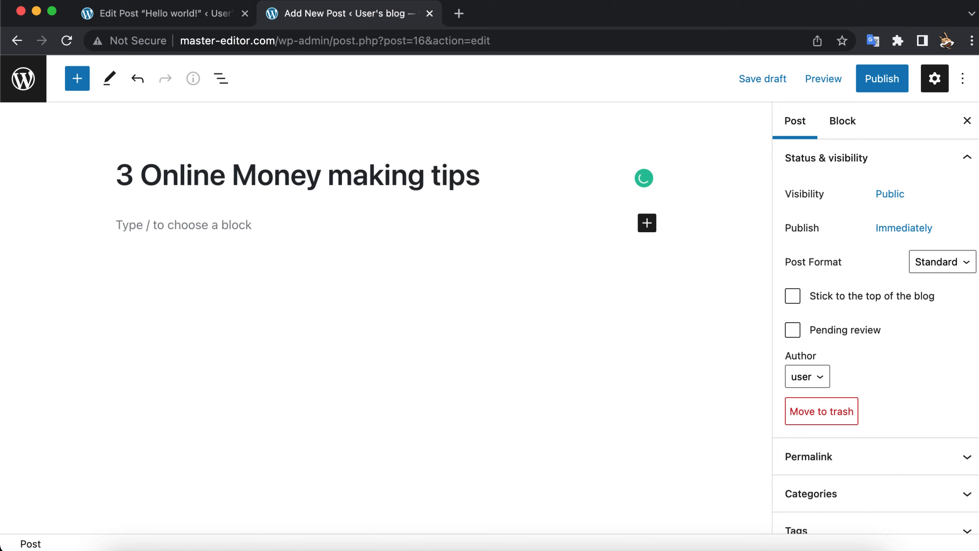
Step: Add a numbered list to the post body: "Start a YouTube channel", "Start a blog", "Join in Affiliate Marketing", "Write articles in Medium"
click(168, 225)
text(1. )
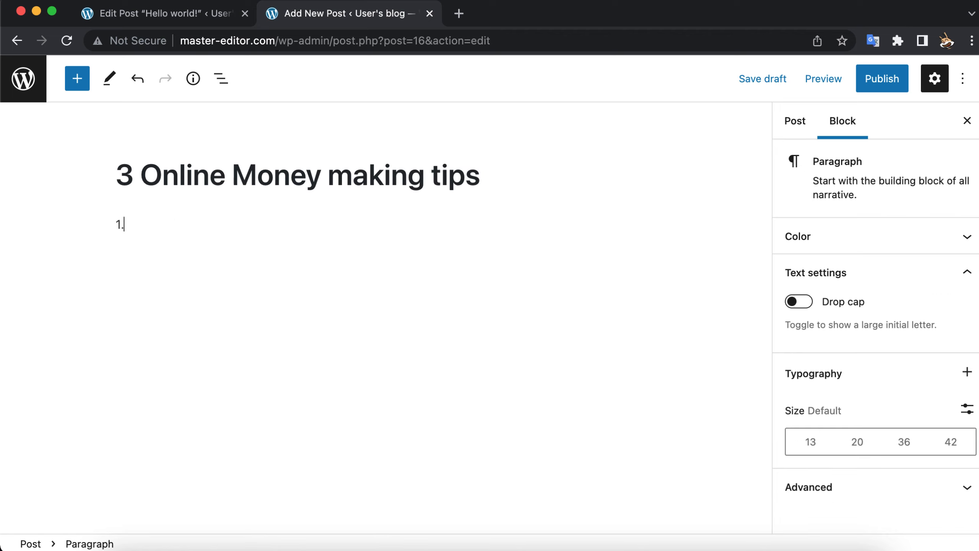
text(S)
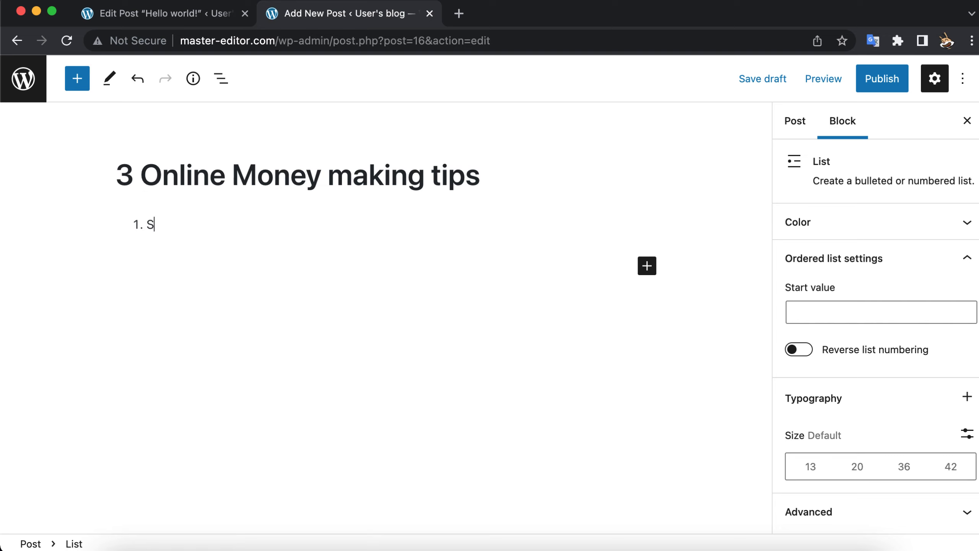
text(tart a YouTube channel)
key(Return)
text(Start a blog)
key(Return)
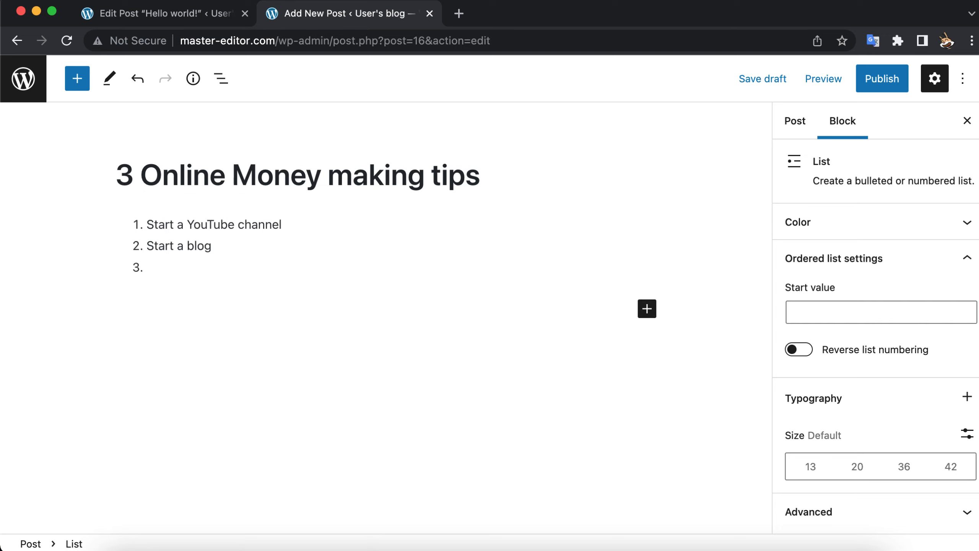
text(Join in Affiliate Marketing)
key(Return)
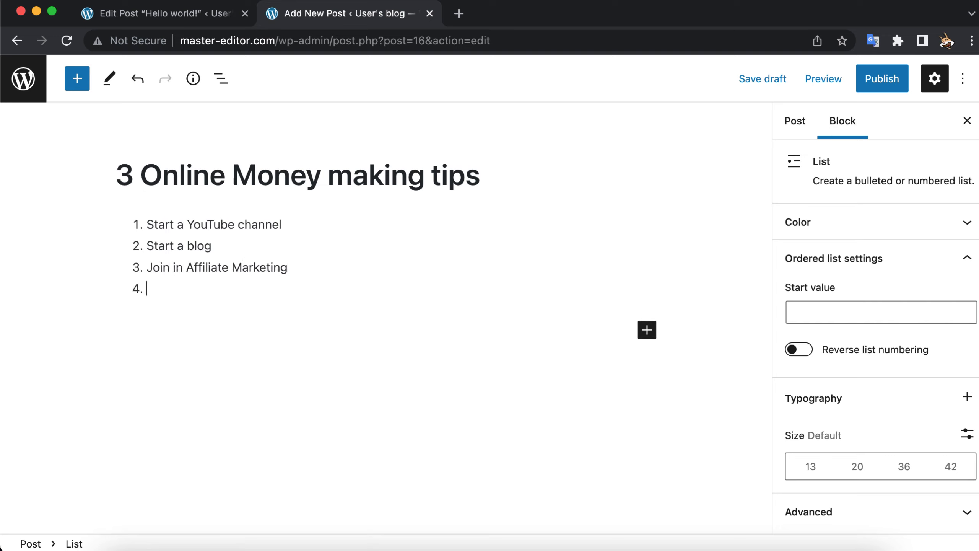
text(Write articles in Medium)
Step: Change the number in the post title so it reads "4 Online Money making tips"
click(133, 175)
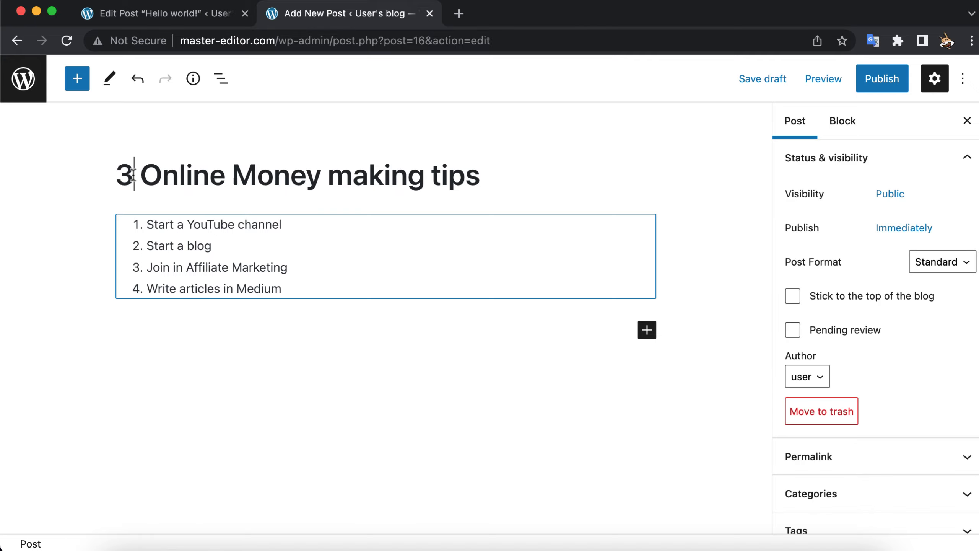
key(BackSpace)
text(4)
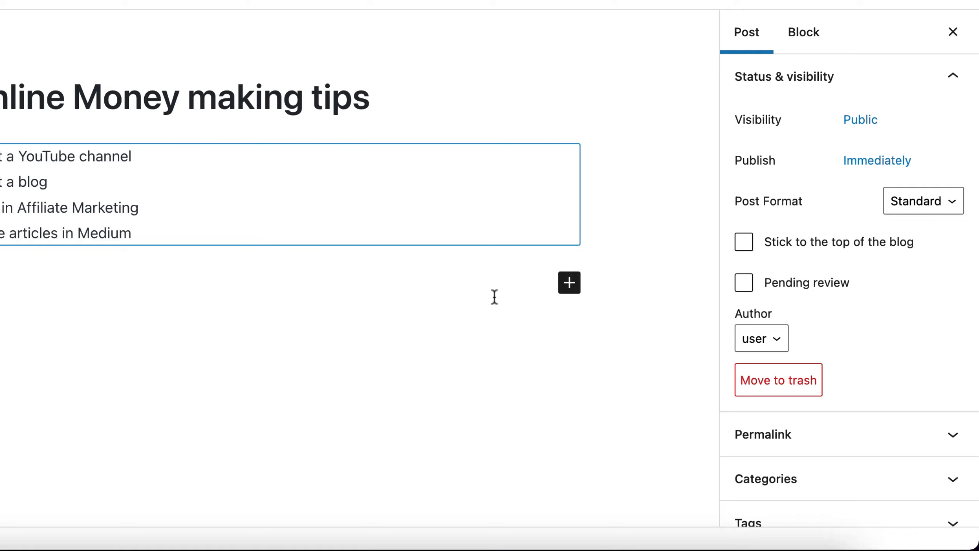
Step: Upload pexels-pixabay-164527.jpeg from the Pexels videos folder and set it as the post's featured image
scroll(750, 303, down, 5)
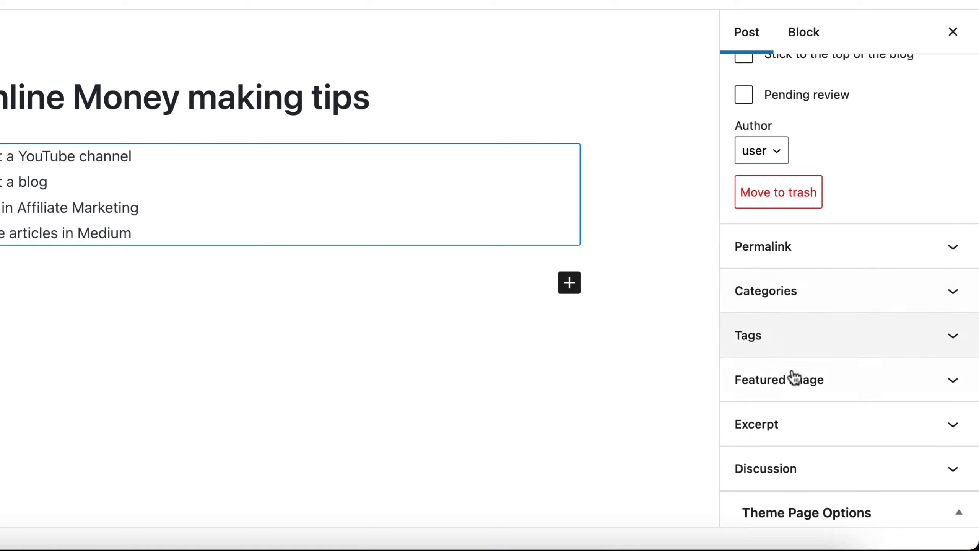
click(800, 388)
scroll(800, 389, down, 3)
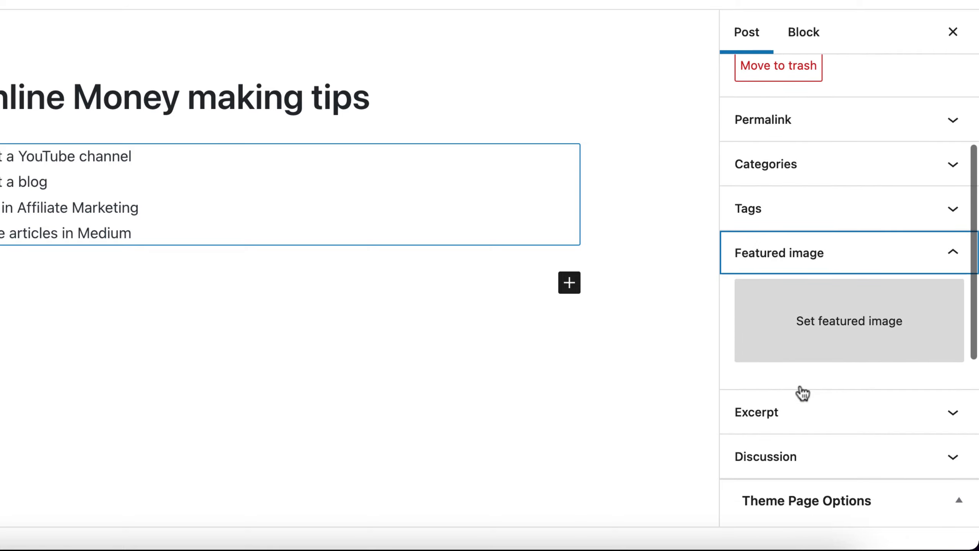
click(801, 354)
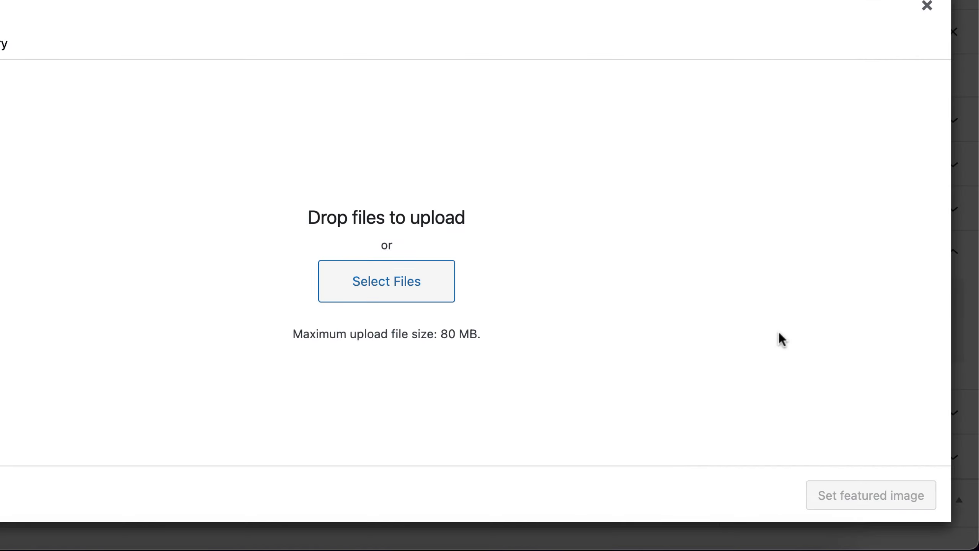
click(415, 289)
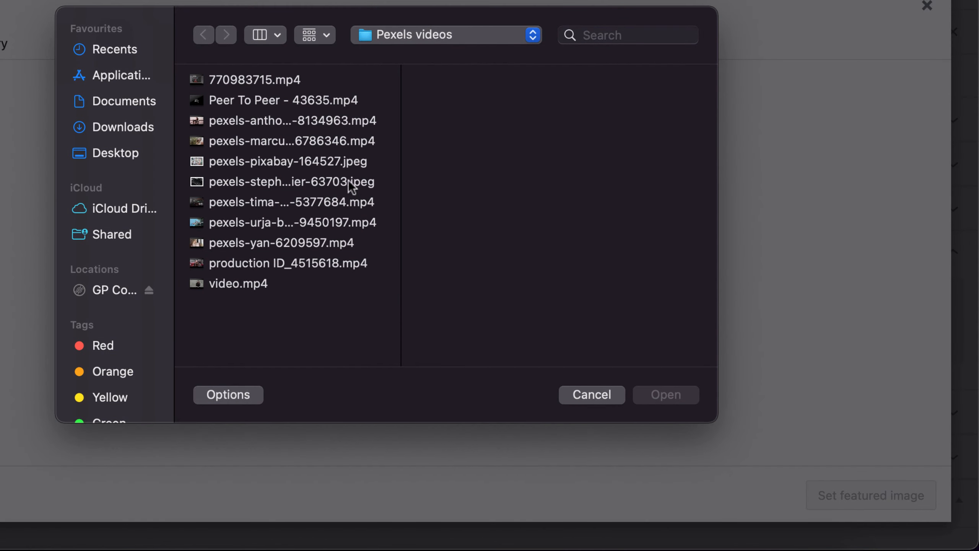
click(342, 162)
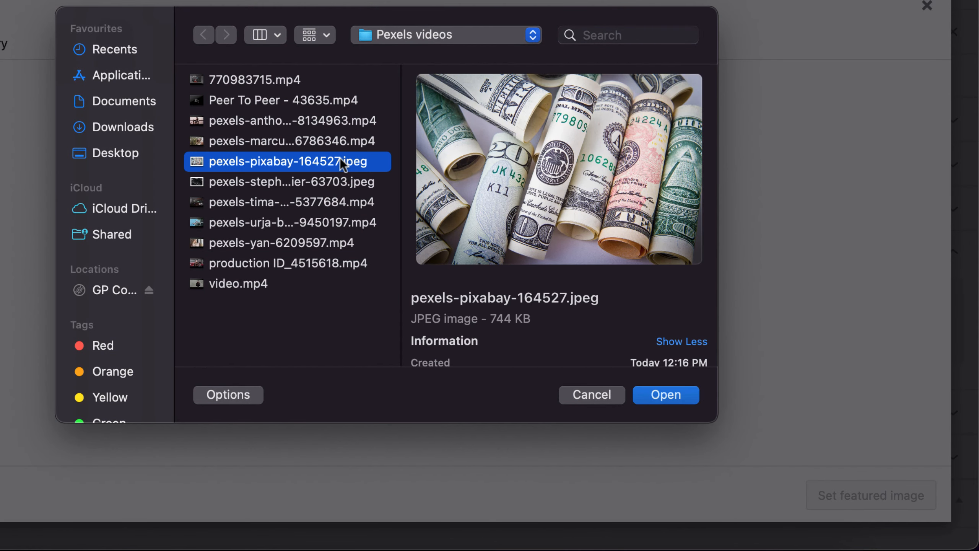
click(657, 395)
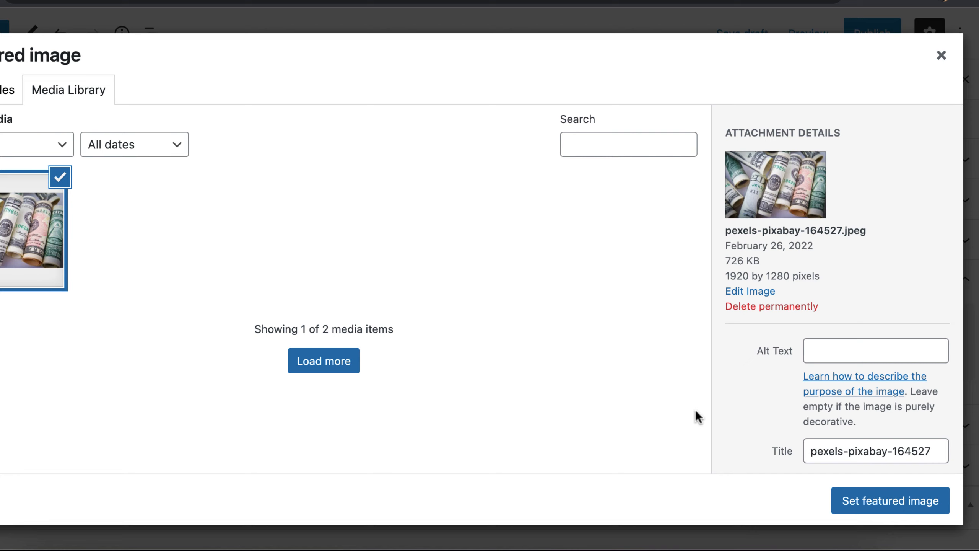
click(848, 350)
scroll(848, 352, down, 4)
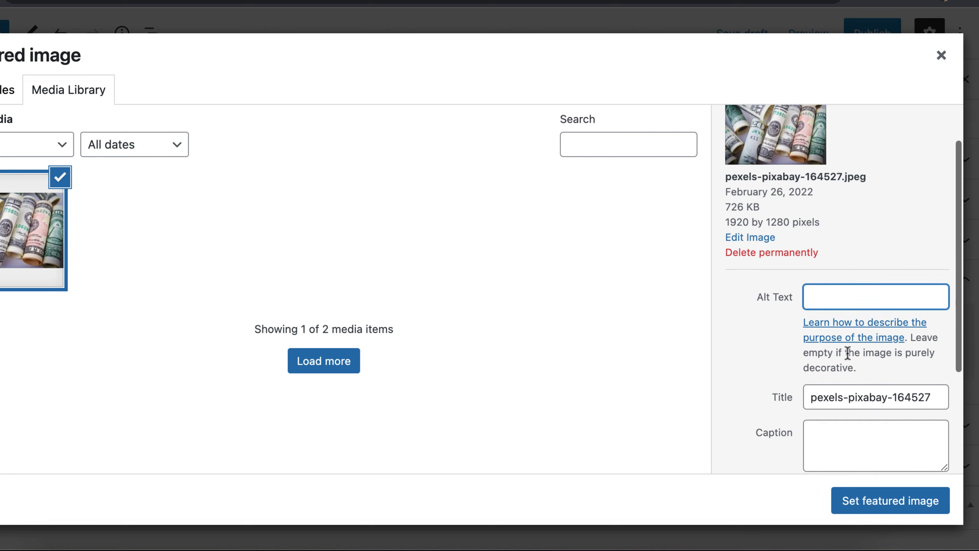
scroll(848, 353, down, 2)
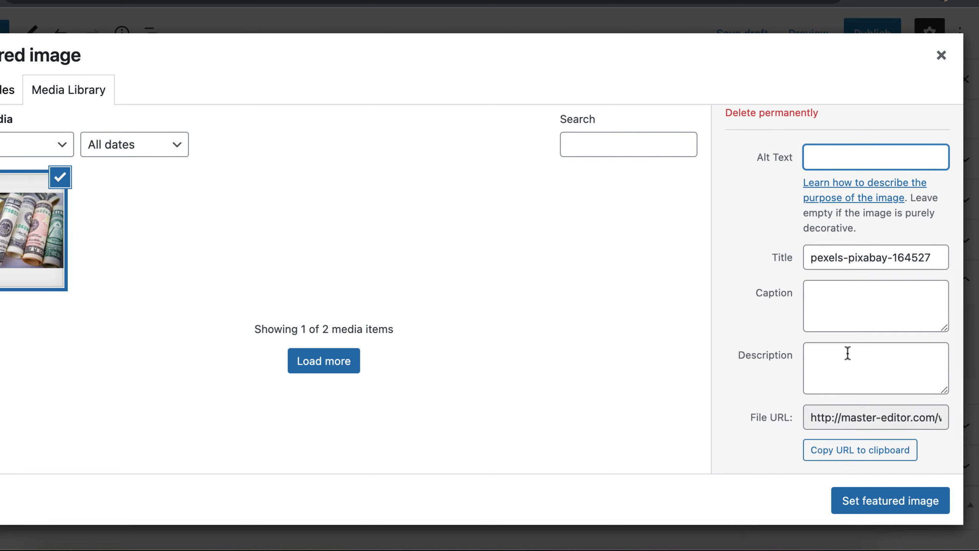
click(875, 501)
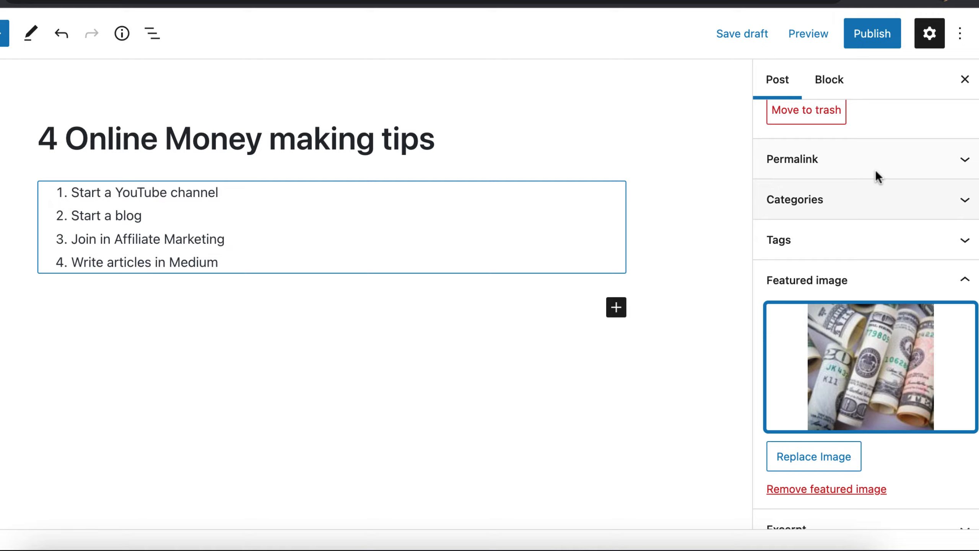
Step: Publish the "4 Online Money making tips" post and view it on the live blog, including its featured image
click(867, 36)
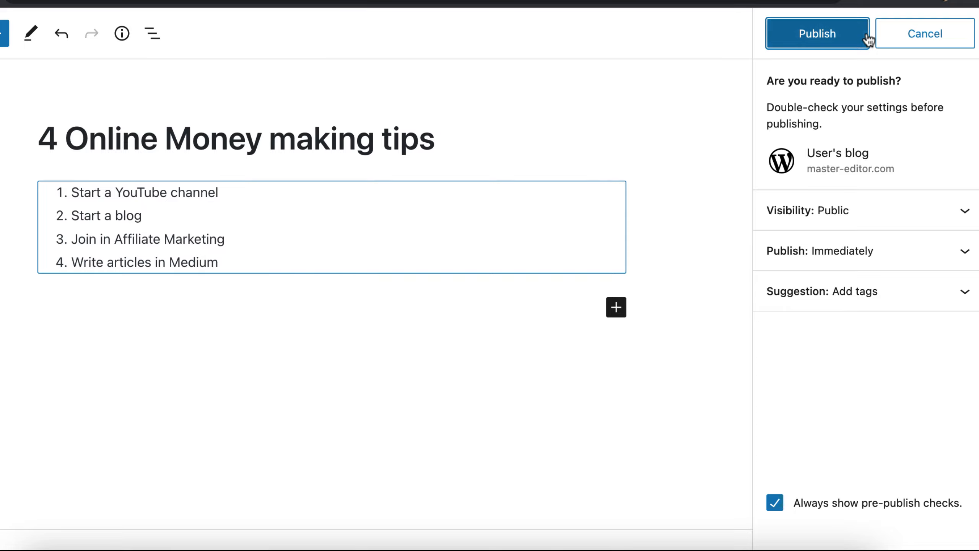
click(837, 34)
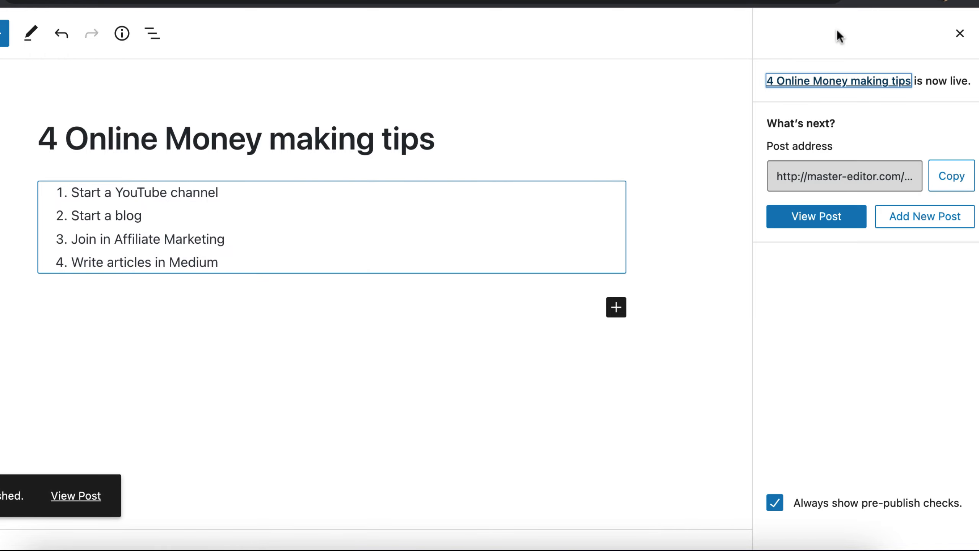
click(831, 225)
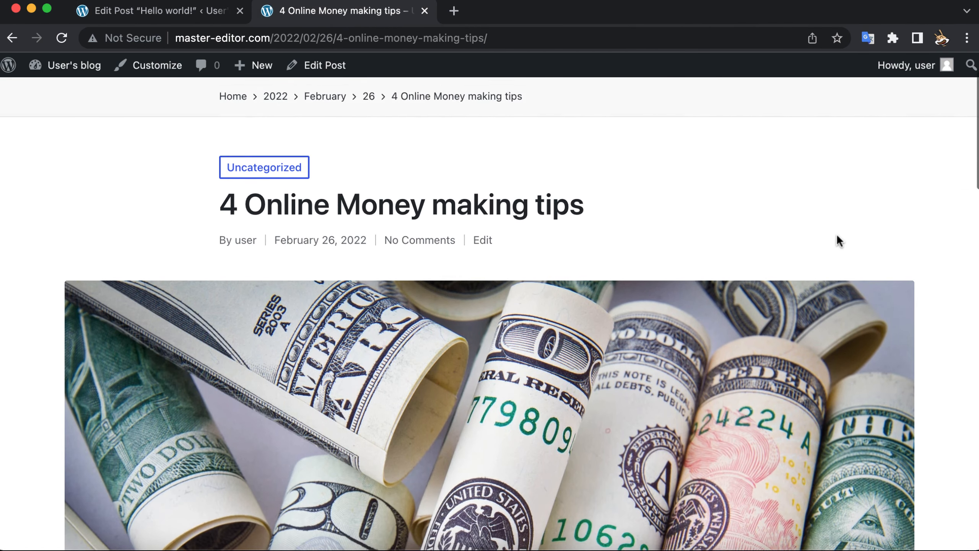
scroll(837, 235, down, 1)
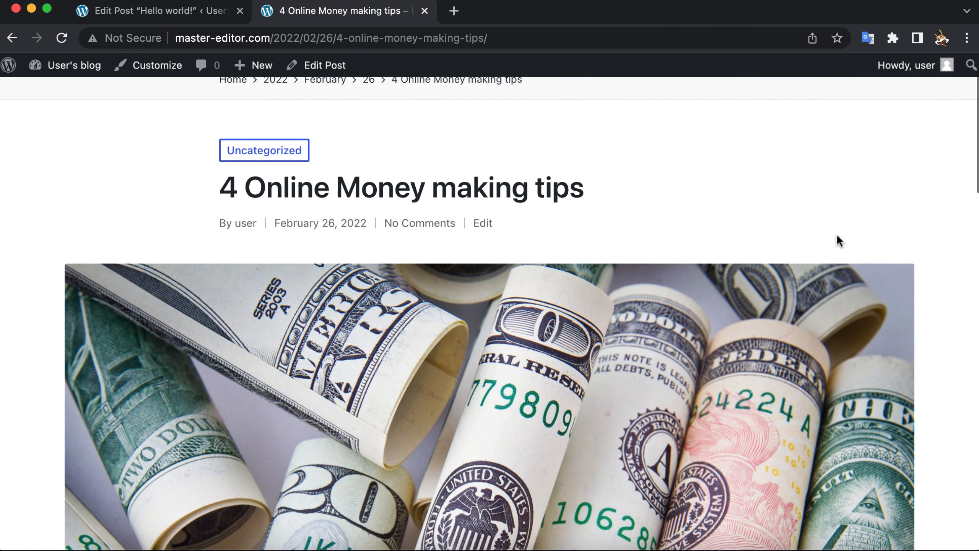
scroll(837, 236, down, 4)
scroll(837, 234, down, 4)
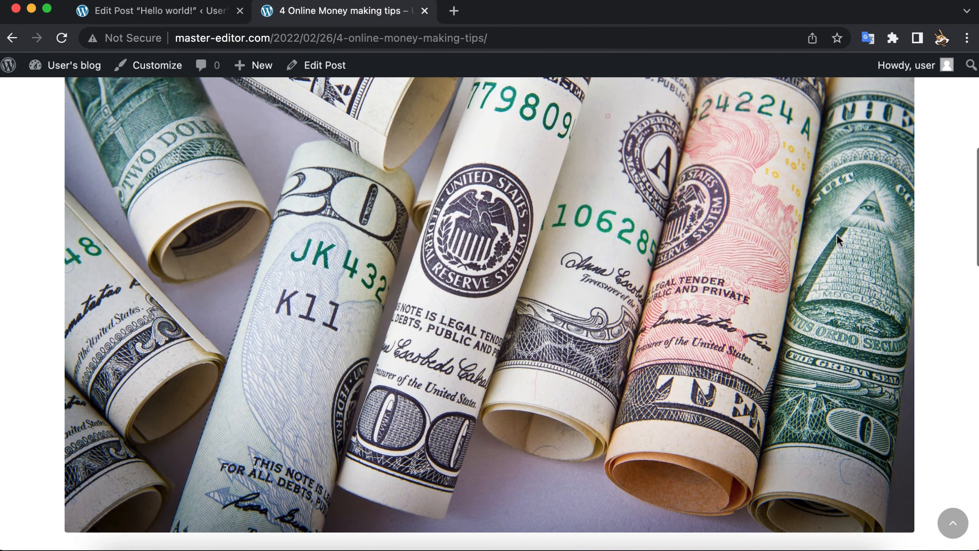
scroll(588, 306, down, 10)
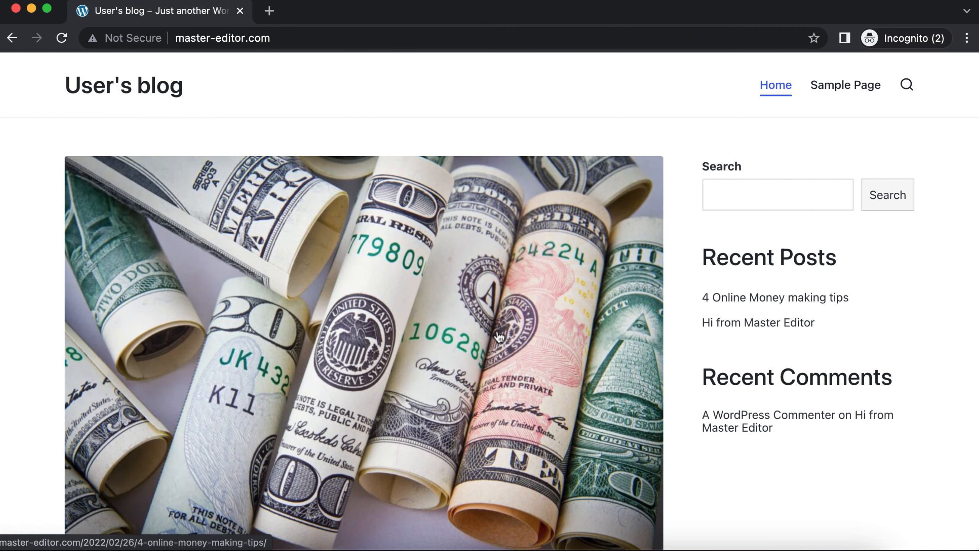
Step: Review the blog's home page with both posts in the incognito window, and open the Sample Page
scroll(499, 335, down, 3)
scroll(499, 335, down, 3)
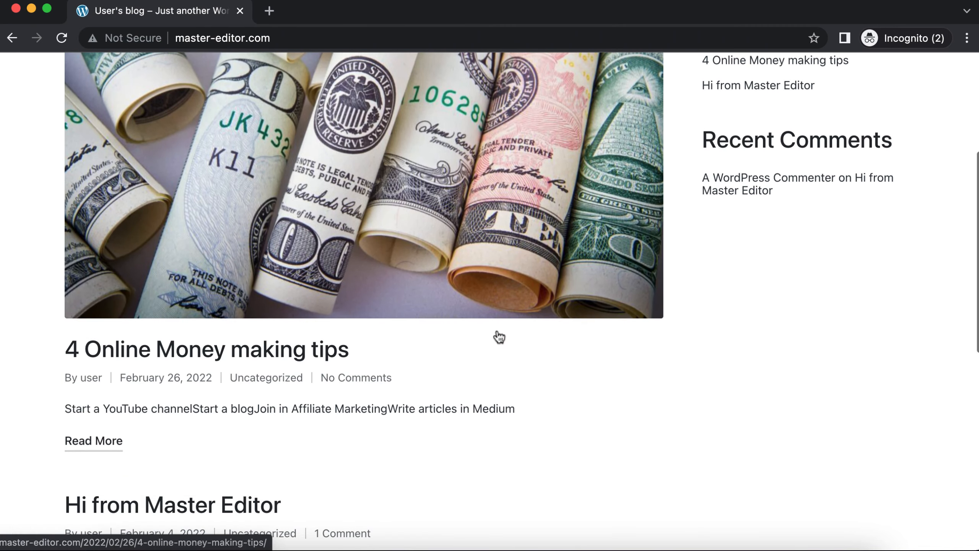
scroll(499, 337, down, 3)
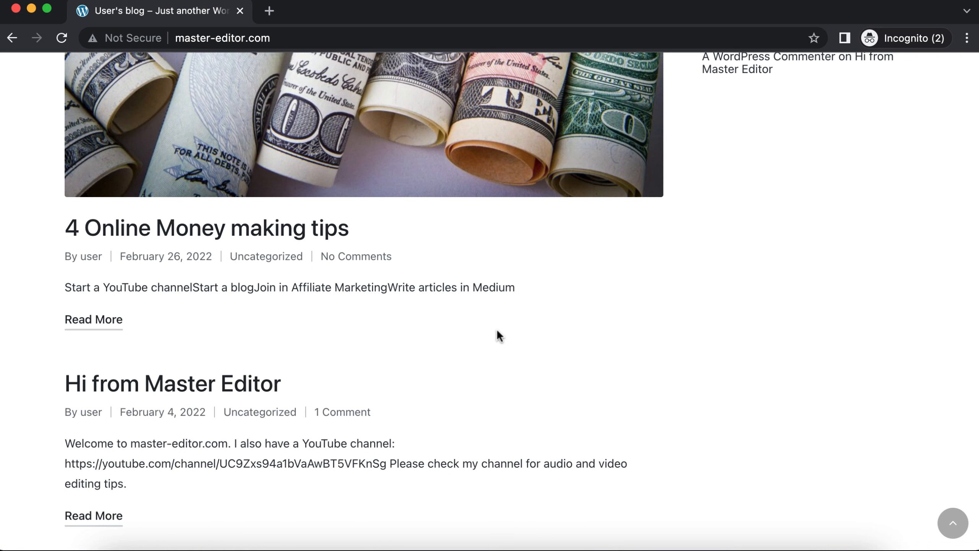
scroll(741, 445, up, 5)
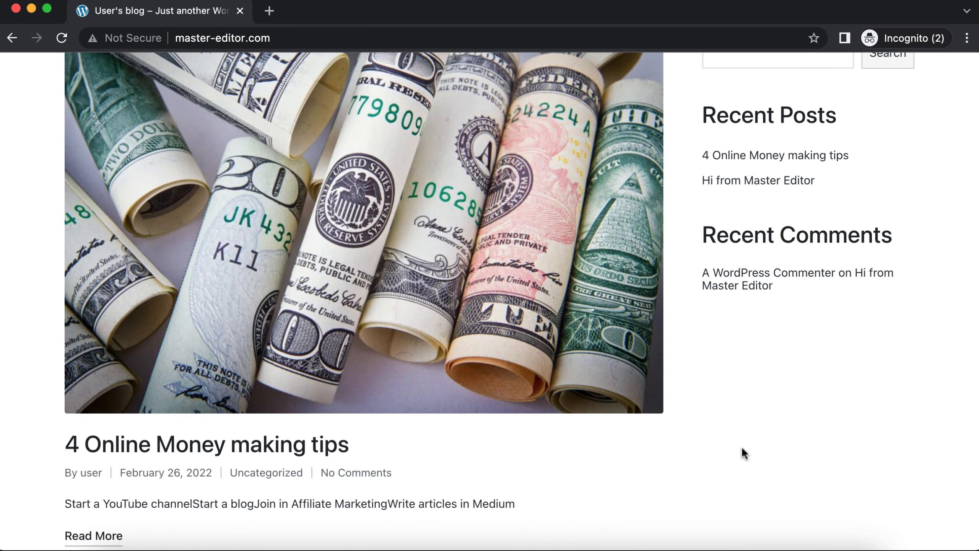
scroll(741, 446, up, 3)
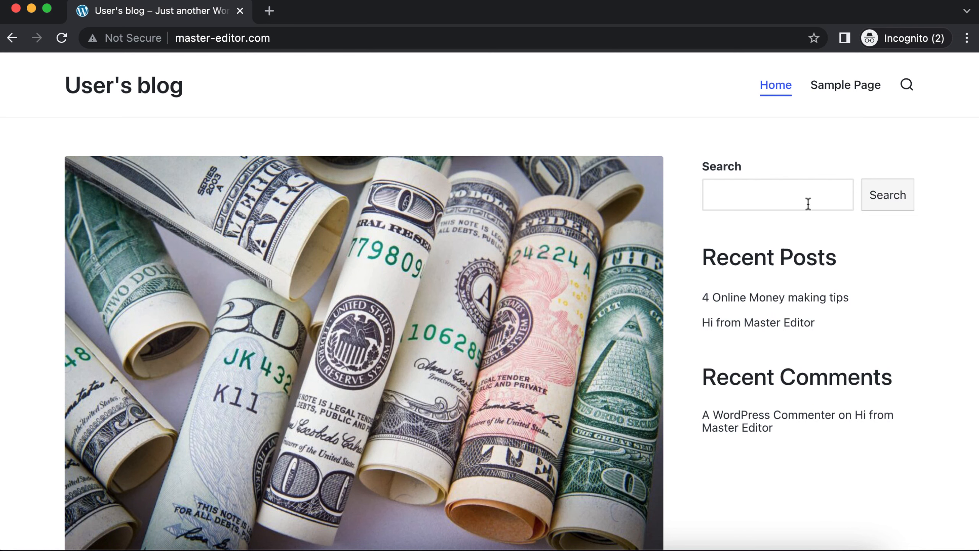
click(847, 88)
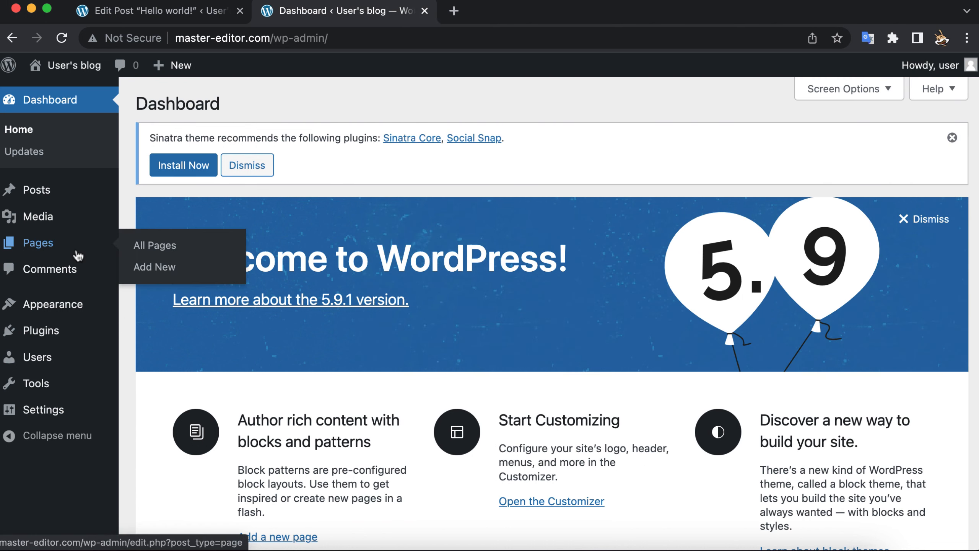
Step: Open the Sample Page for editing from the dashboard's list of pages, look over its content, and return to the list
click(78, 255)
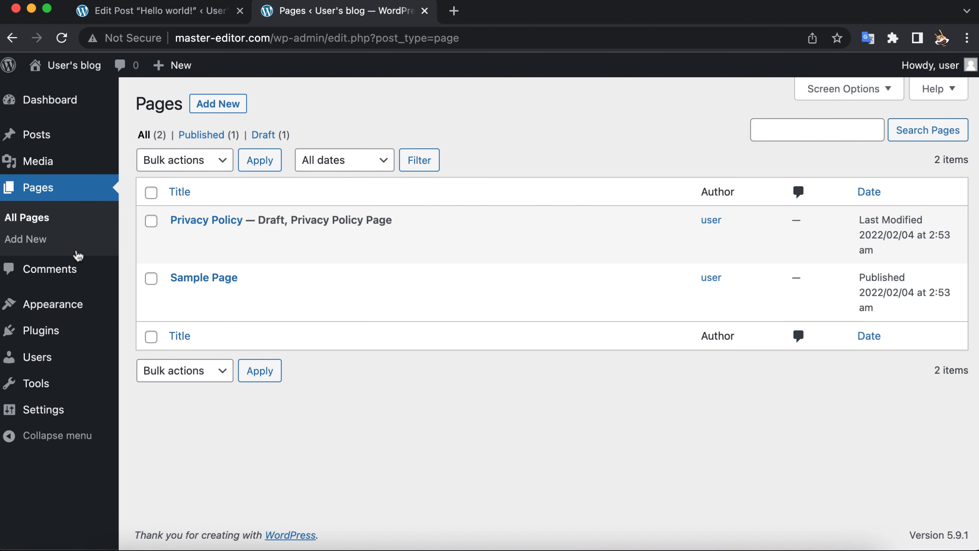
mouse_move(203, 281)
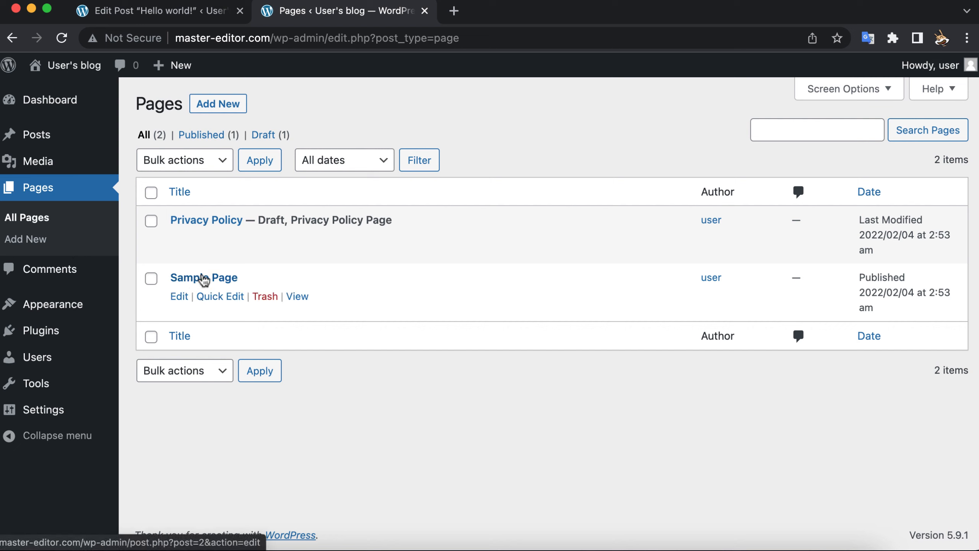
click(180, 298)
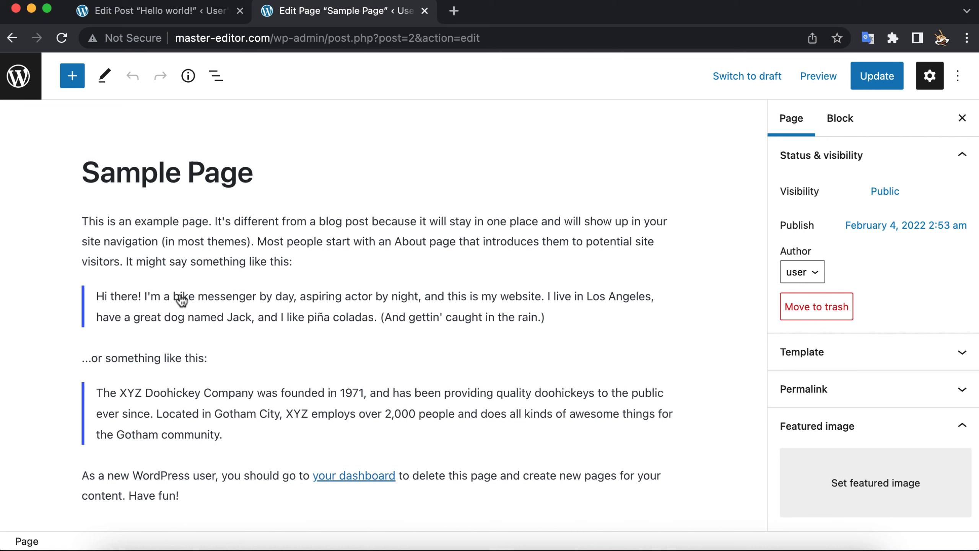
click(11, 38)
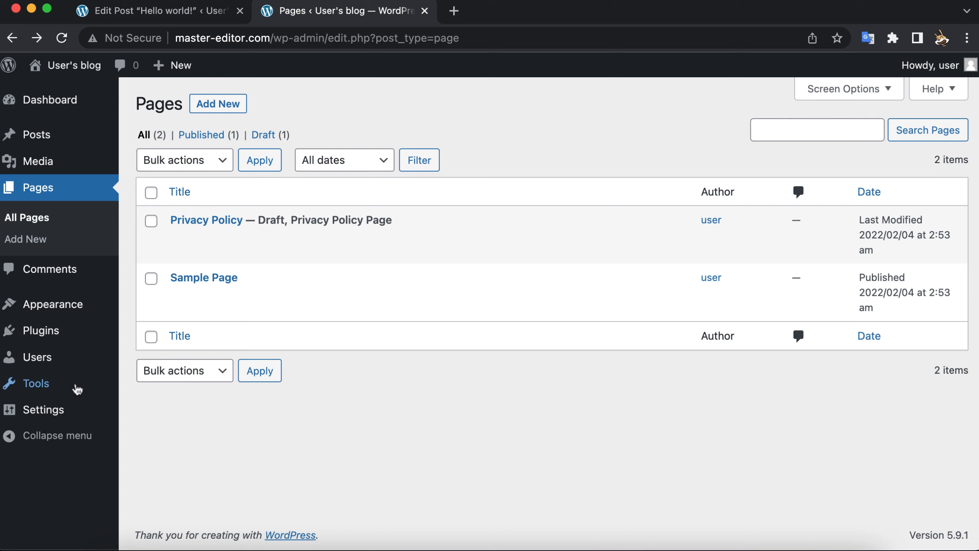
Step: In the Reading settings, make the homepage display a static page and choose Sample Page as the homepage
mouse_move(78, 416)
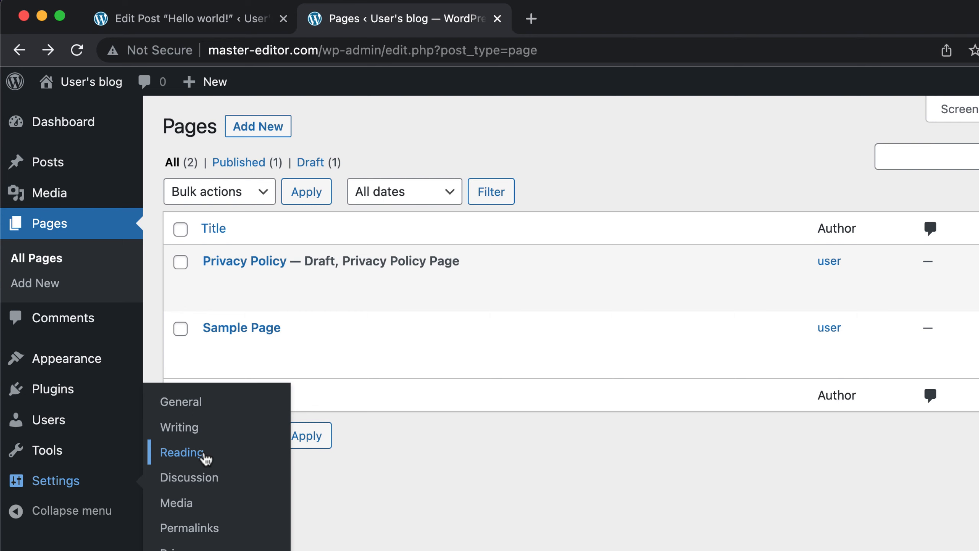
click(182, 452)
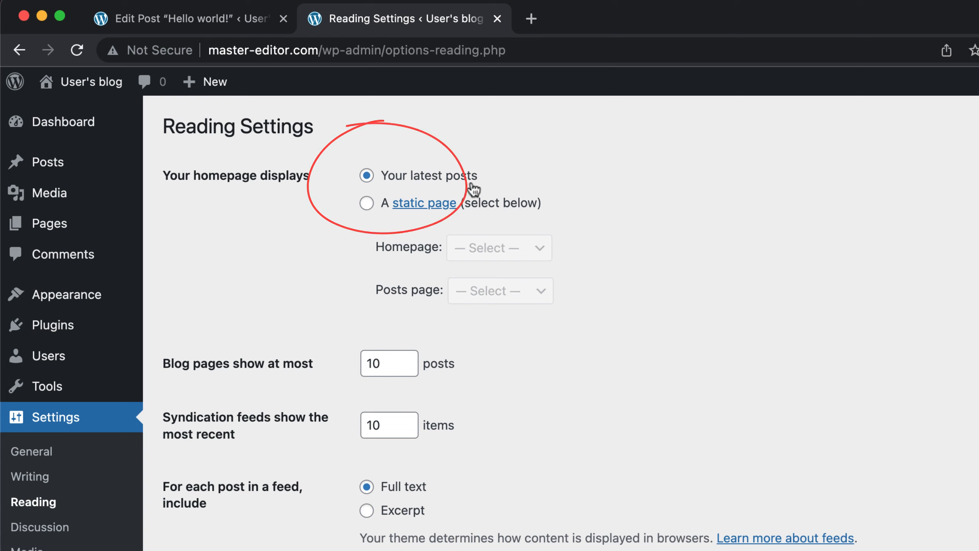
click(366, 203)
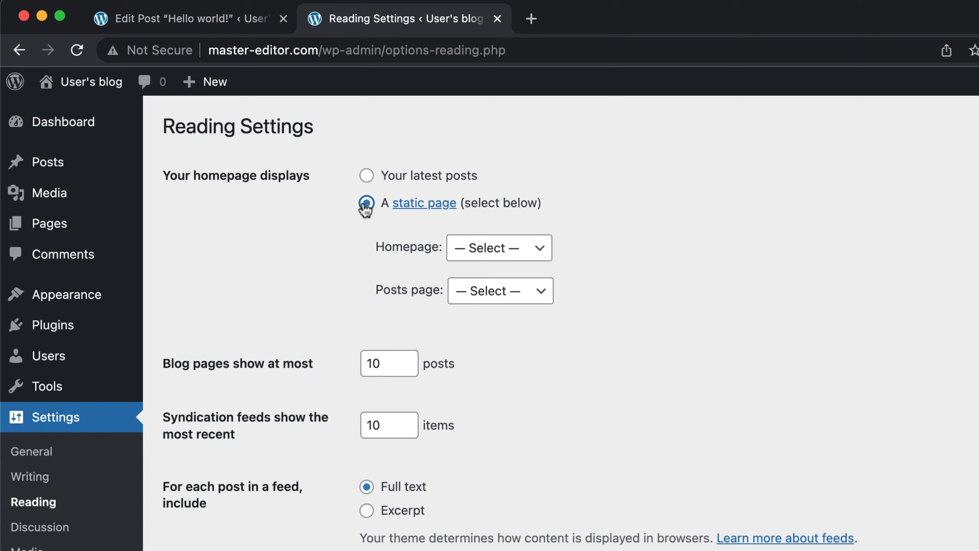
click(496, 253)
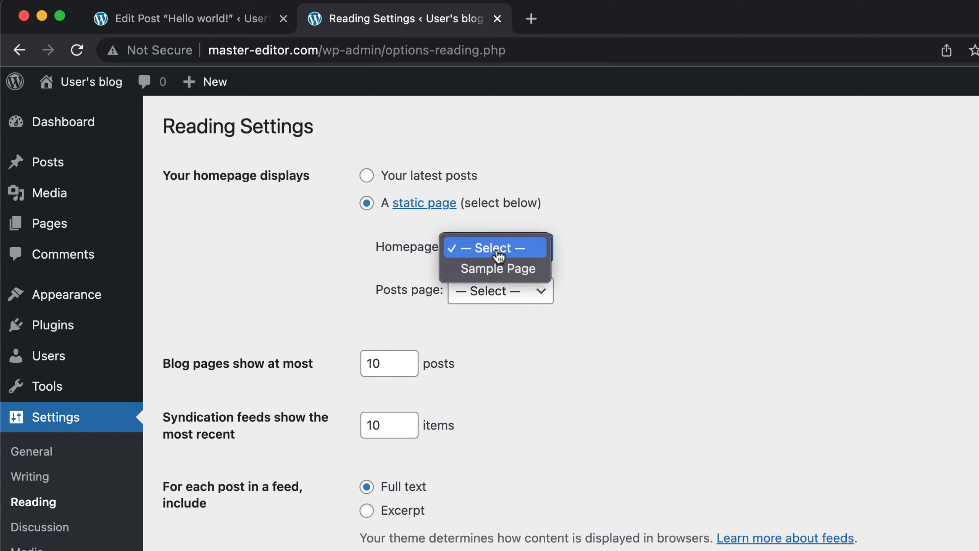
click(512, 270)
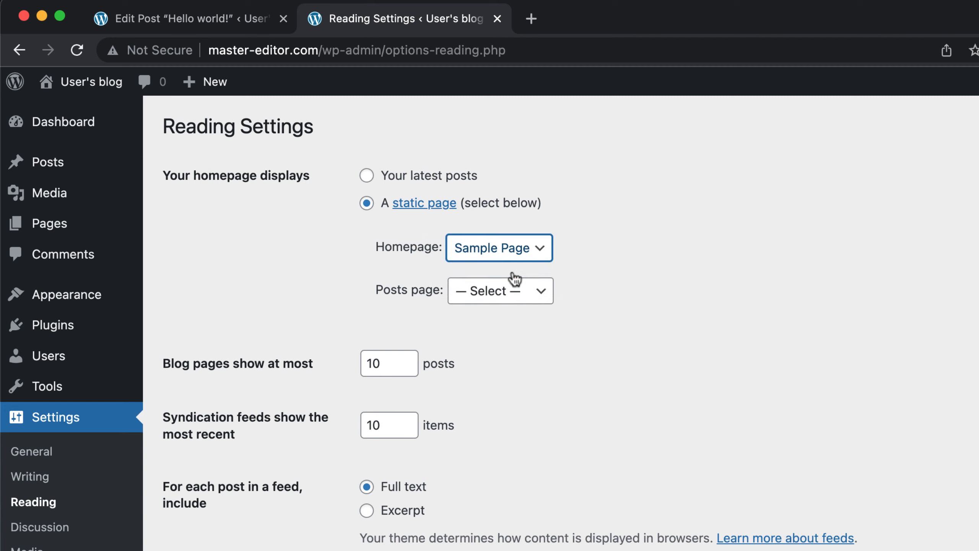
Step: Check the choices for the posts page, then create a new page titled "Blogs" and publish it without content
click(517, 300)
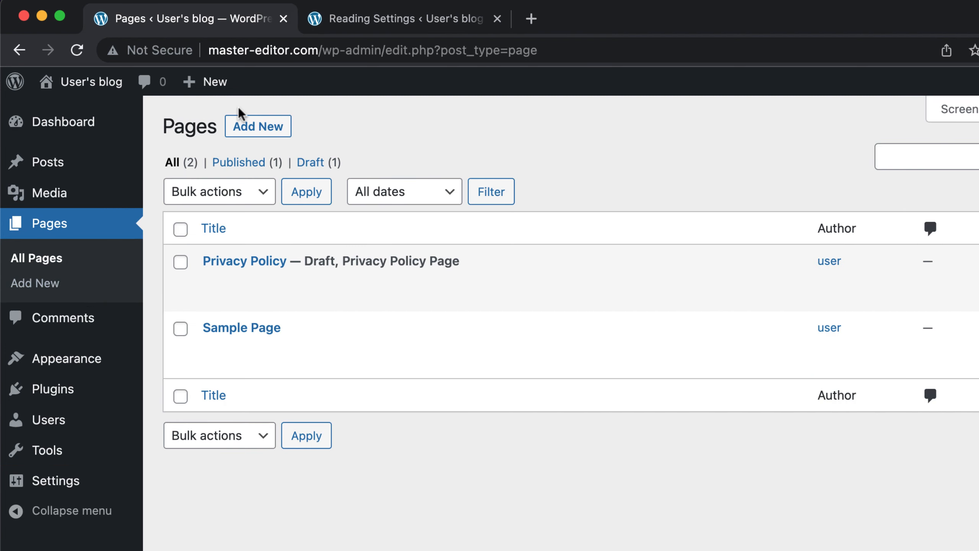
click(242, 123)
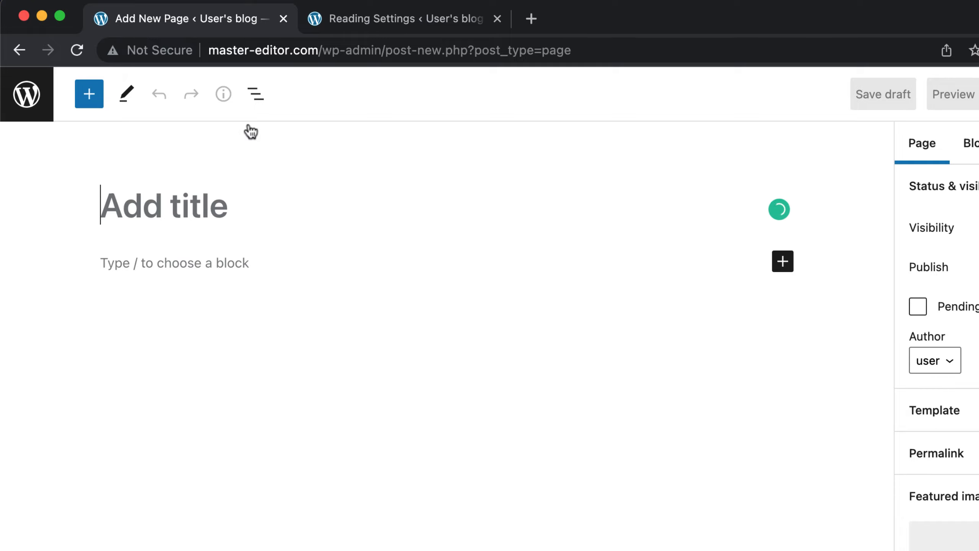
text(Blo)
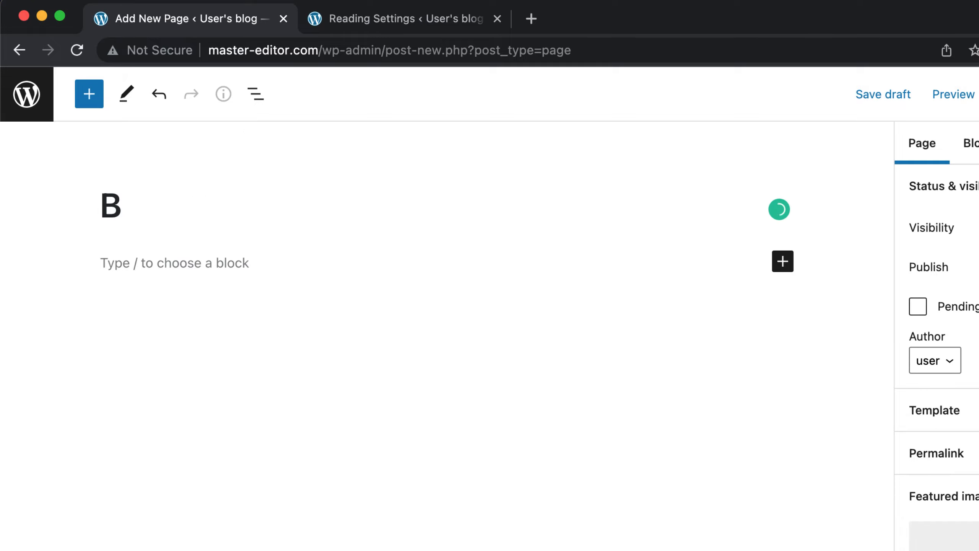
text(gs)
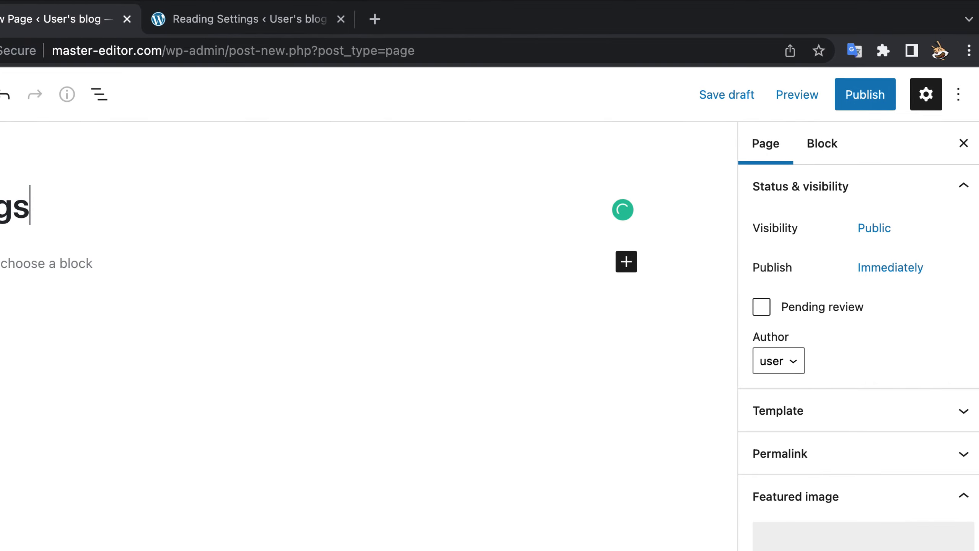
click(860, 95)
click(825, 91)
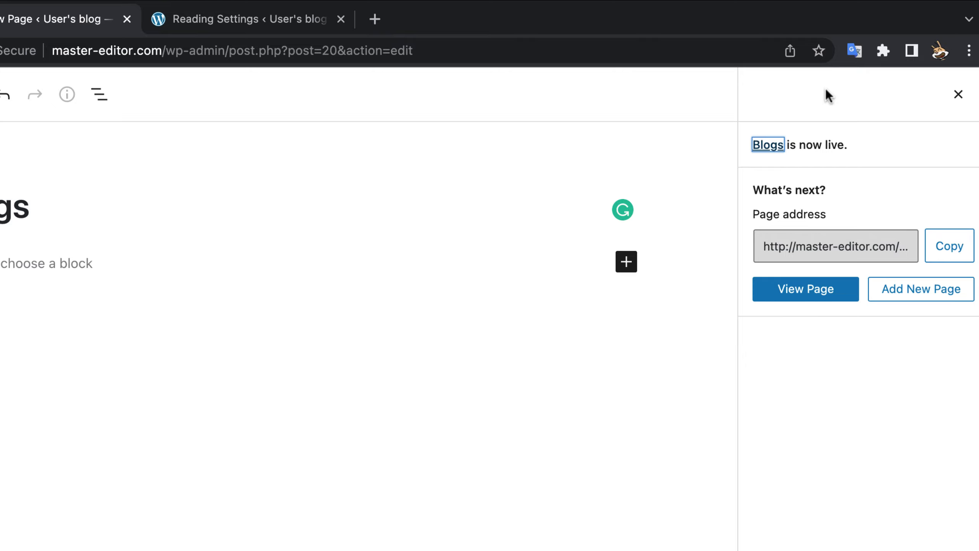
Step: In the Reading settings, make the homepage display a static page, with Sample Page as homepage and Blogs as posts page
click(294, 18)
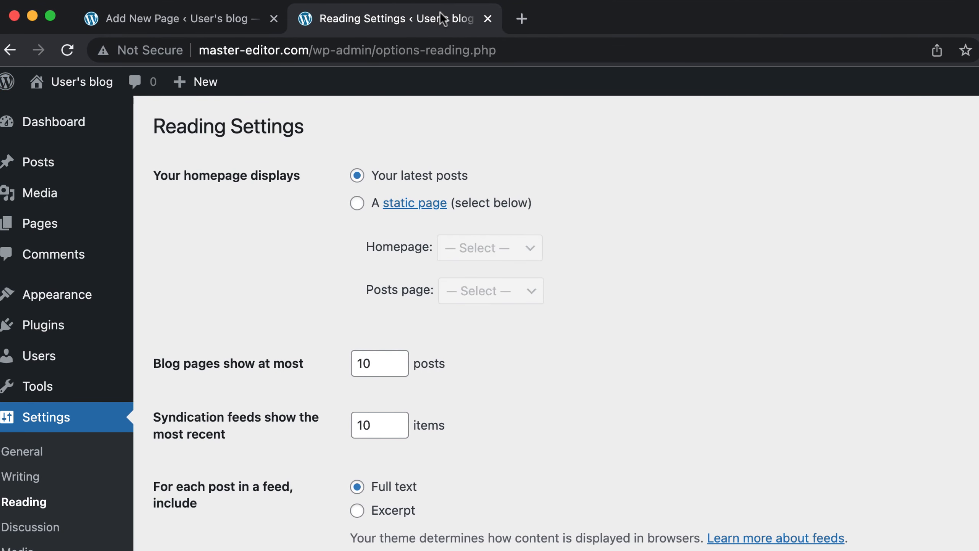
click(358, 205)
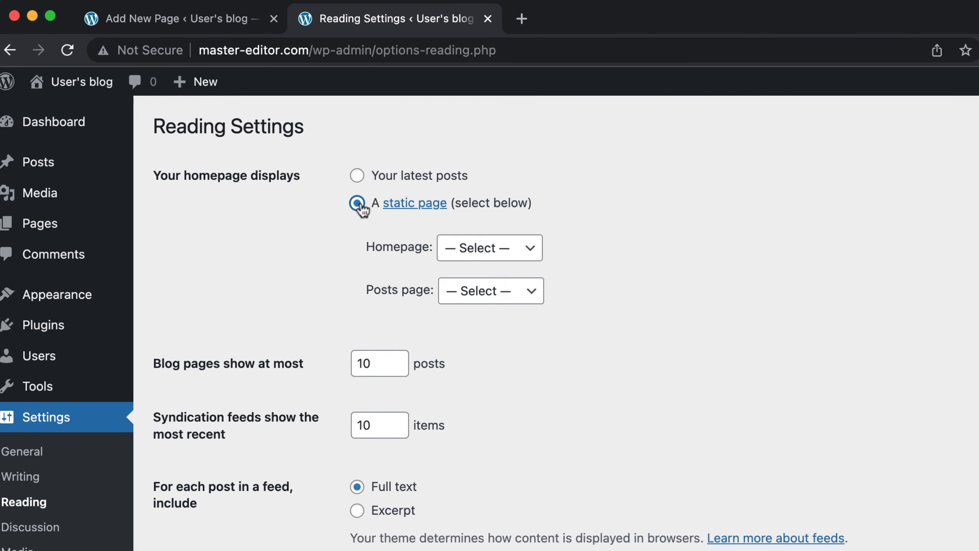
click(469, 249)
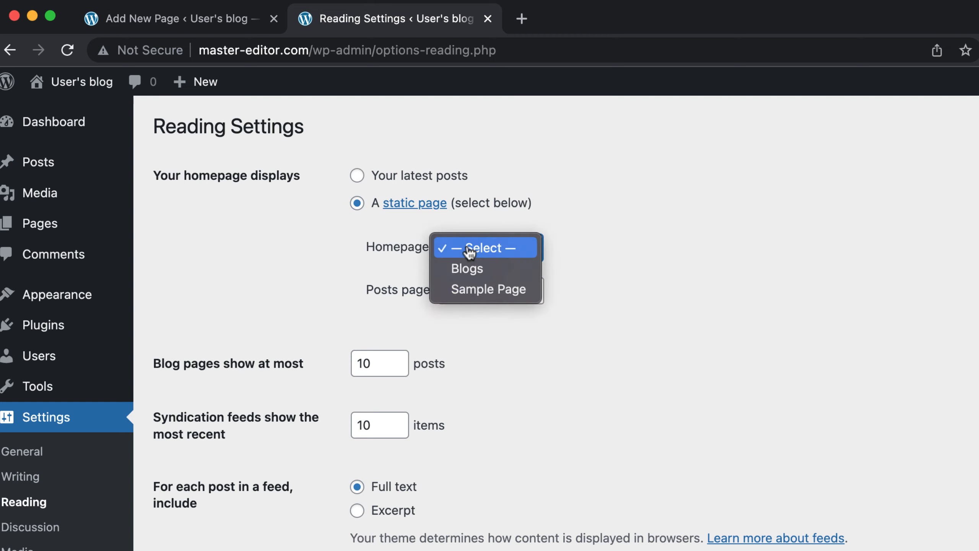
click(462, 291)
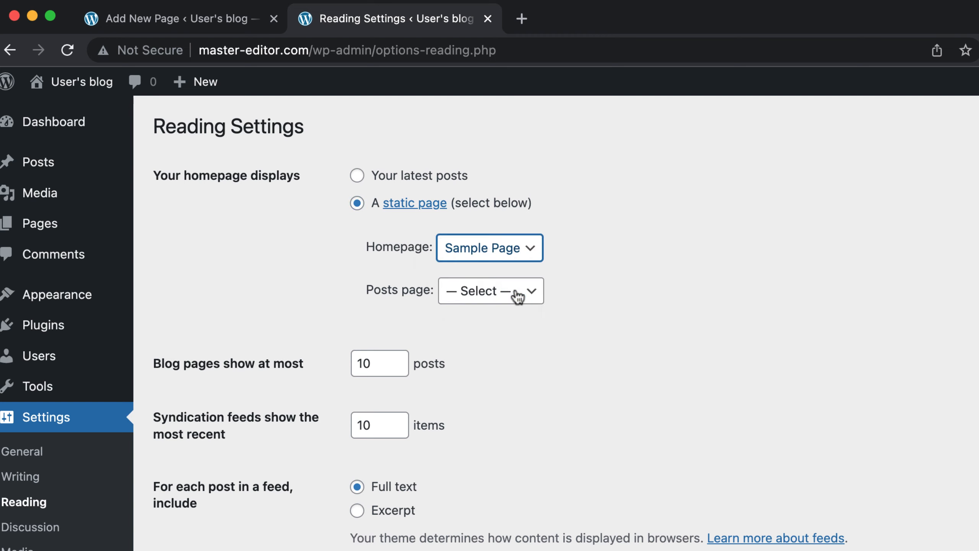
click(482, 296)
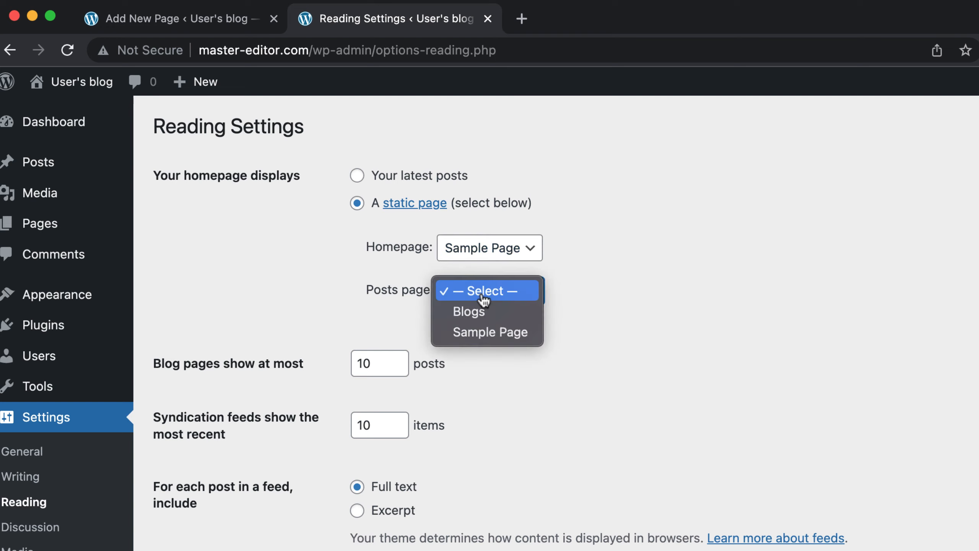
click(482, 311)
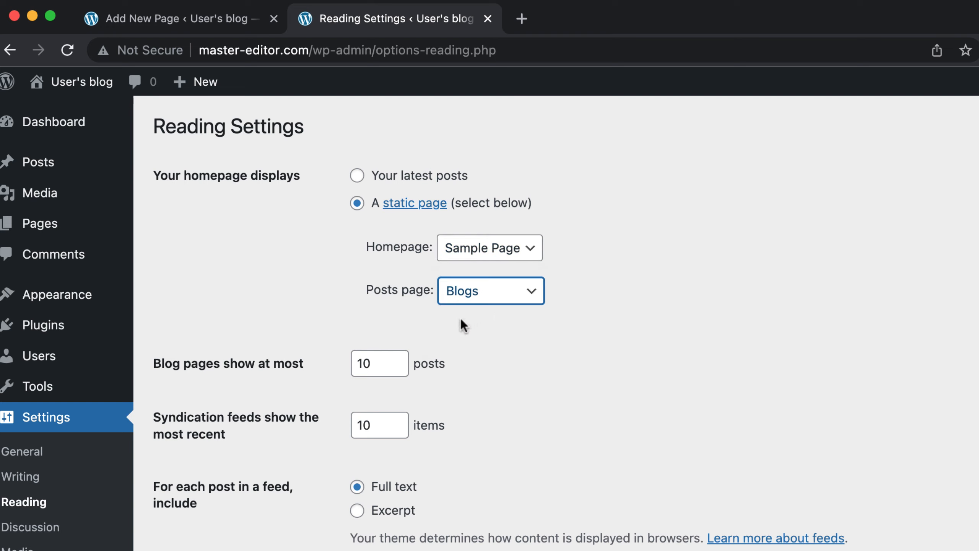
Step: Limit blog pages to at most 7 posts and save the Reading settings
click(403, 357)
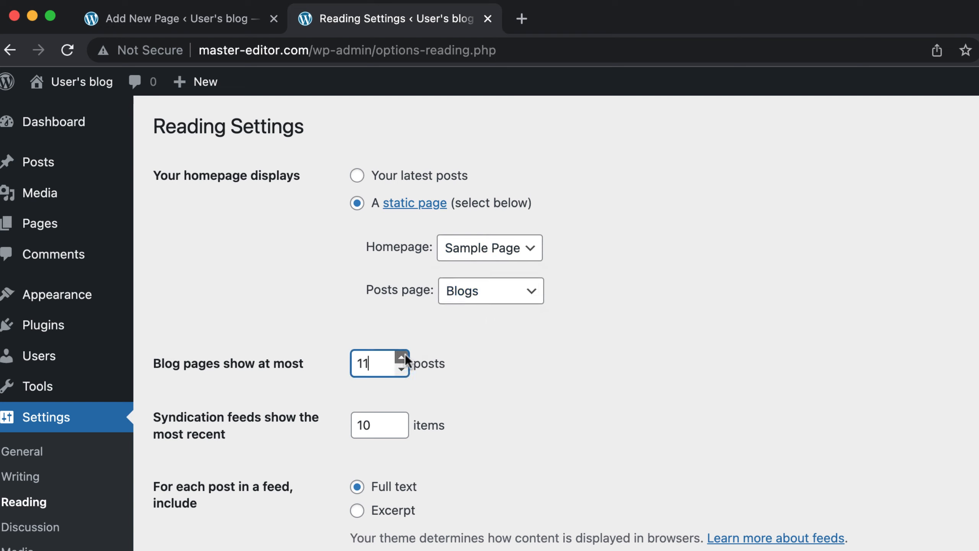
click(404, 369)
click(404, 370)
click(404, 370)
click(404, 370)
scroll(469, 368, down, 3)
scroll(470, 369, up, 4)
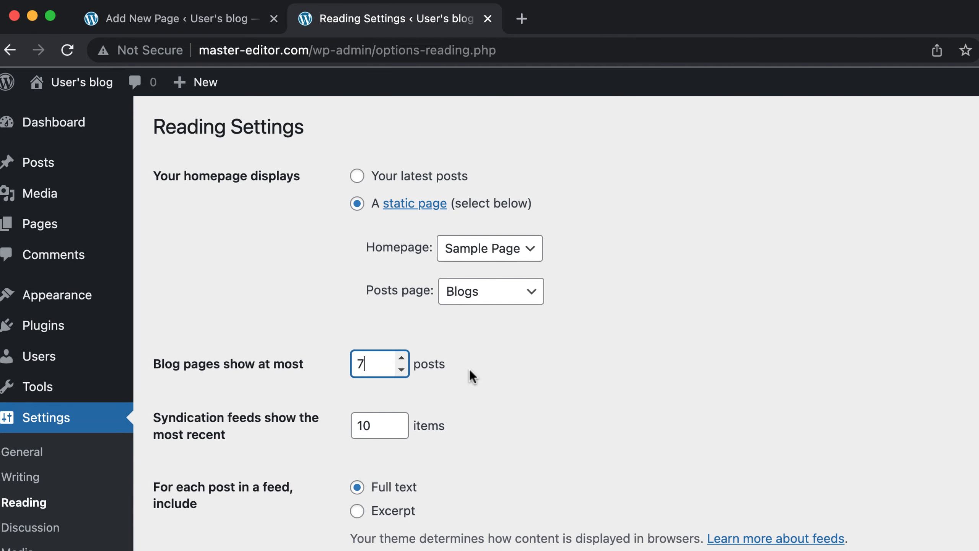
scroll(470, 369, down, 3)
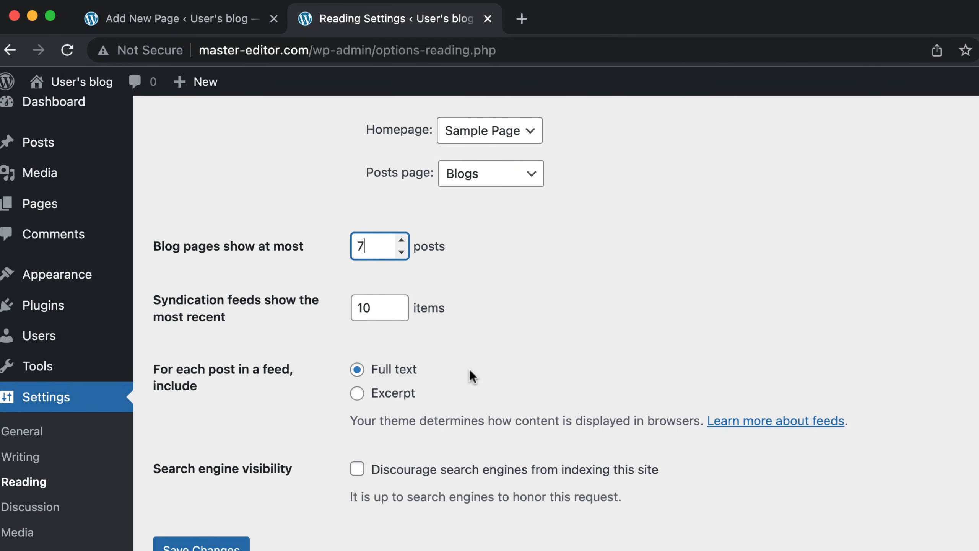
click(216, 546)
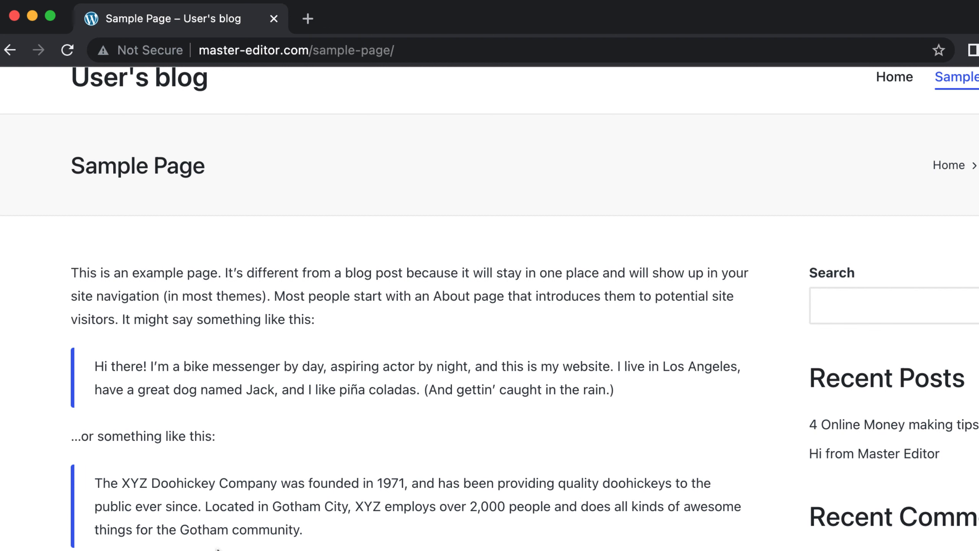
Step: Load master-editor.com without the sample-page path in the incognito window and look over the static homepage
drag(394, 50, 313, 51)
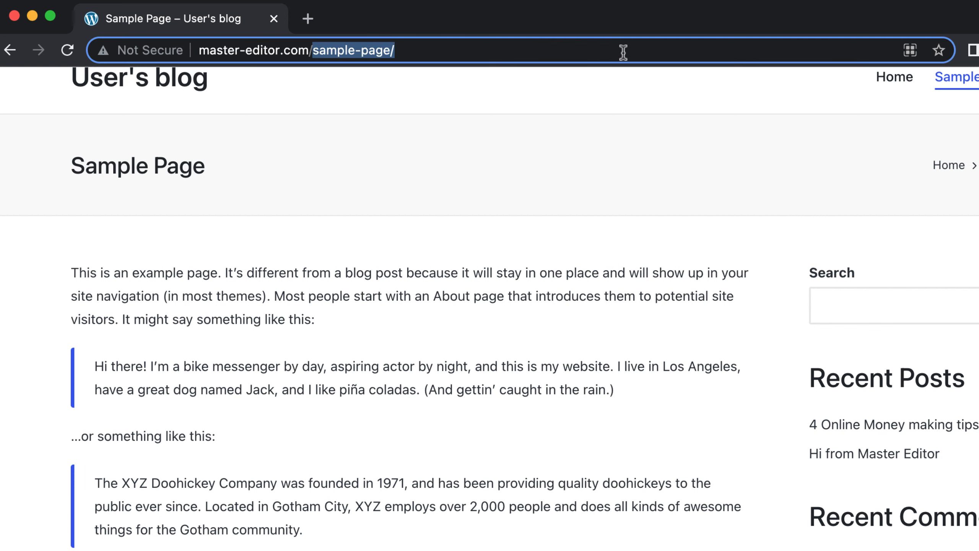
key(BackSpace)
key(Return)
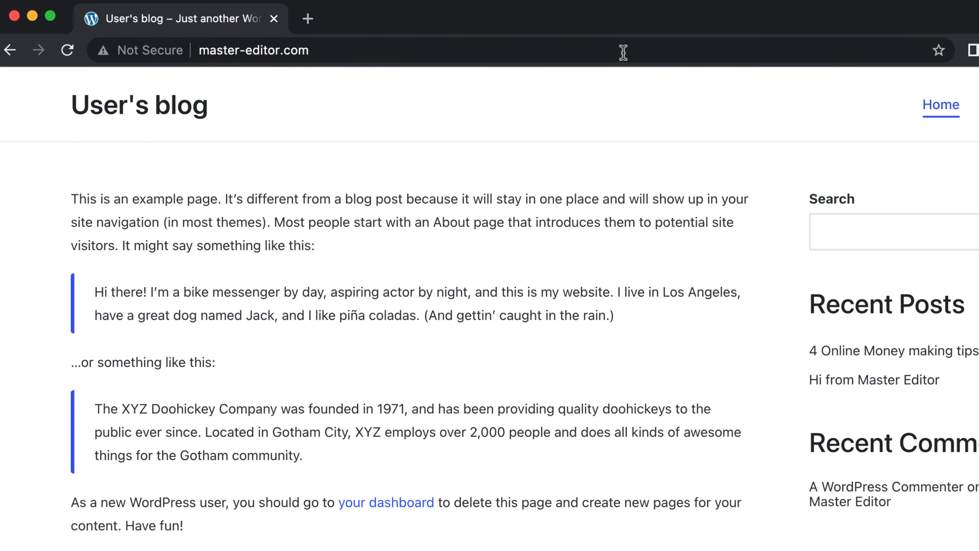
scroll(556, 174, down, 1)
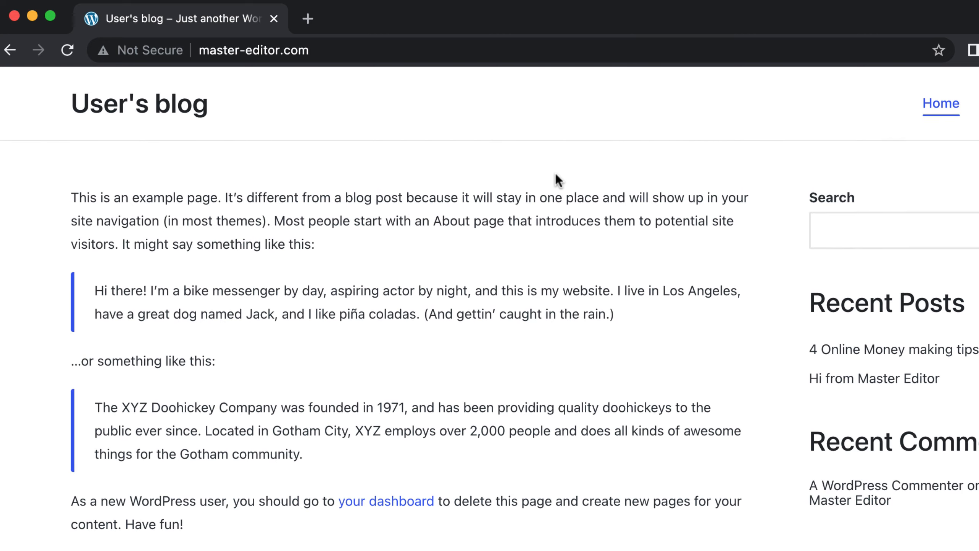
scroll(555, 174, up, 1)
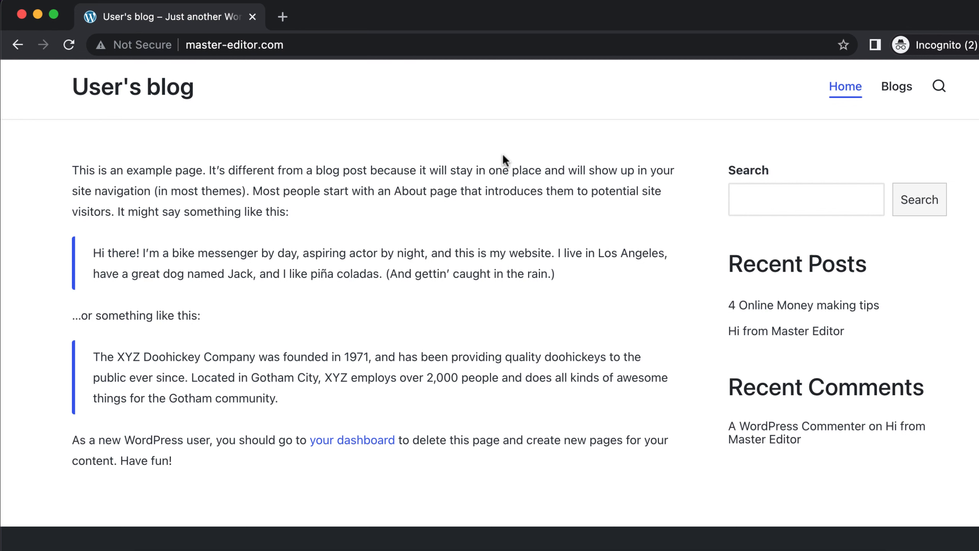
scroll(461, 174, up, 1)
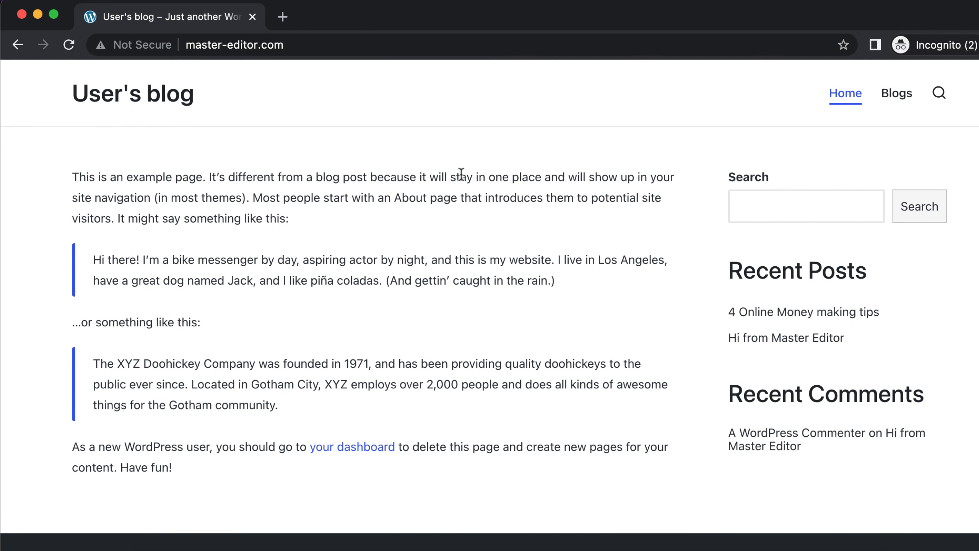
Step: Open the live site's Blogs page and look through the posts listed there
click(895, 96)
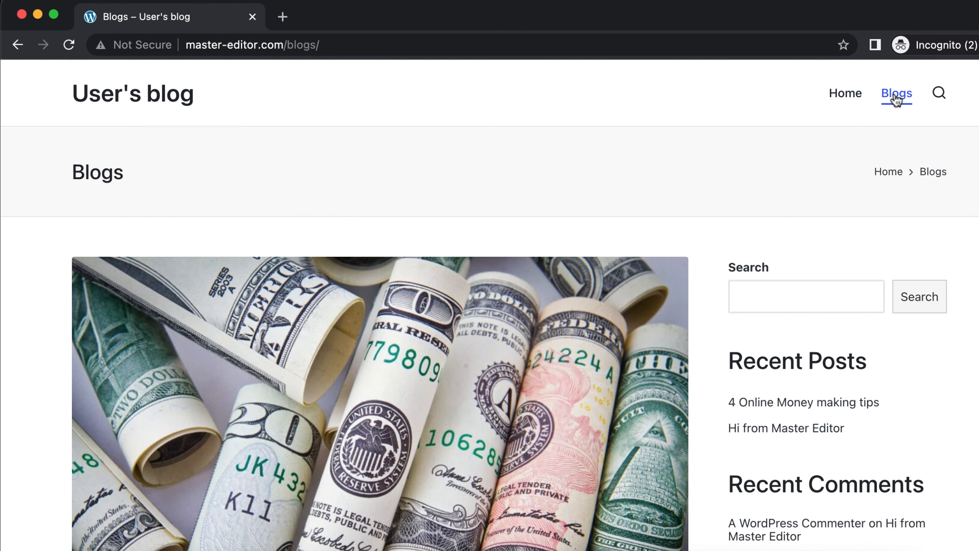
scroll(734, 330, down, 3)
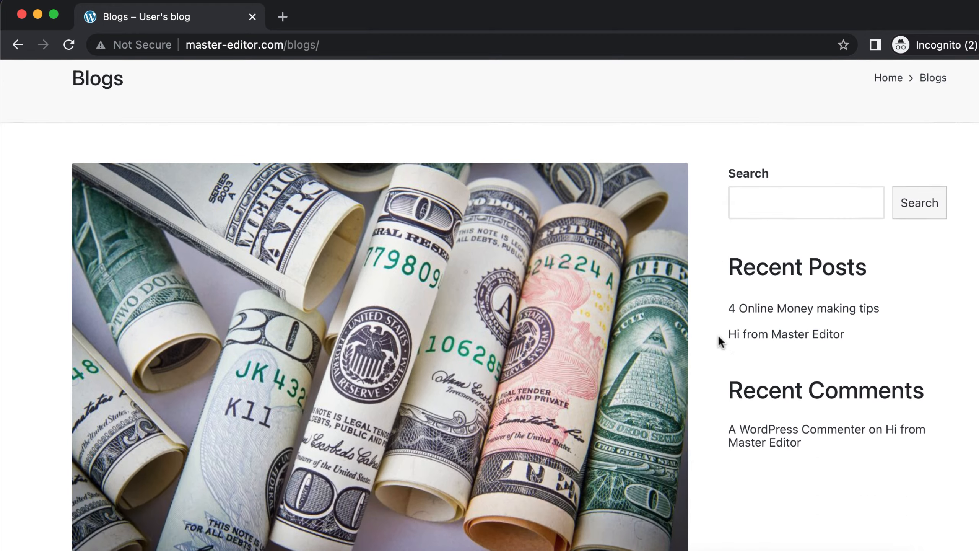
scroll(719, 338, down, 10)
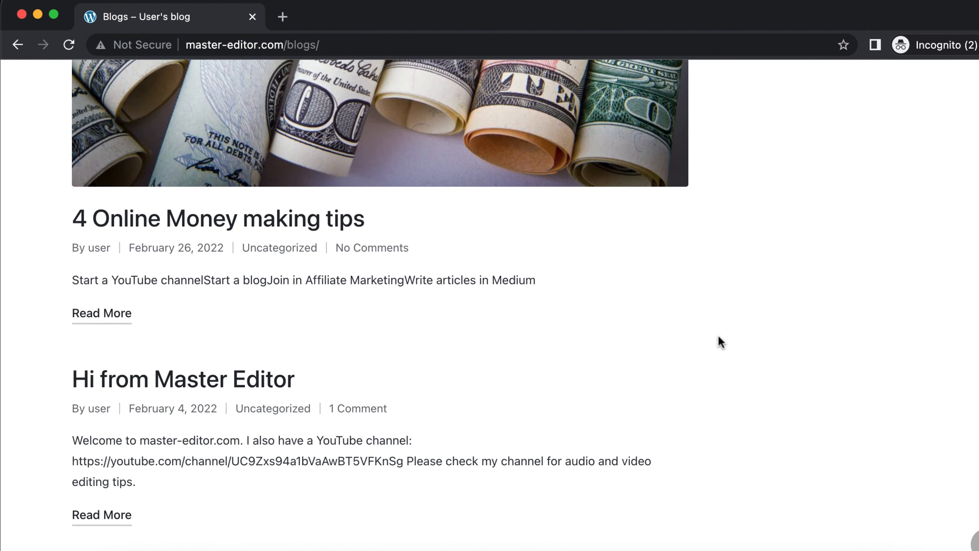
scroll(719, 338, up, 12)
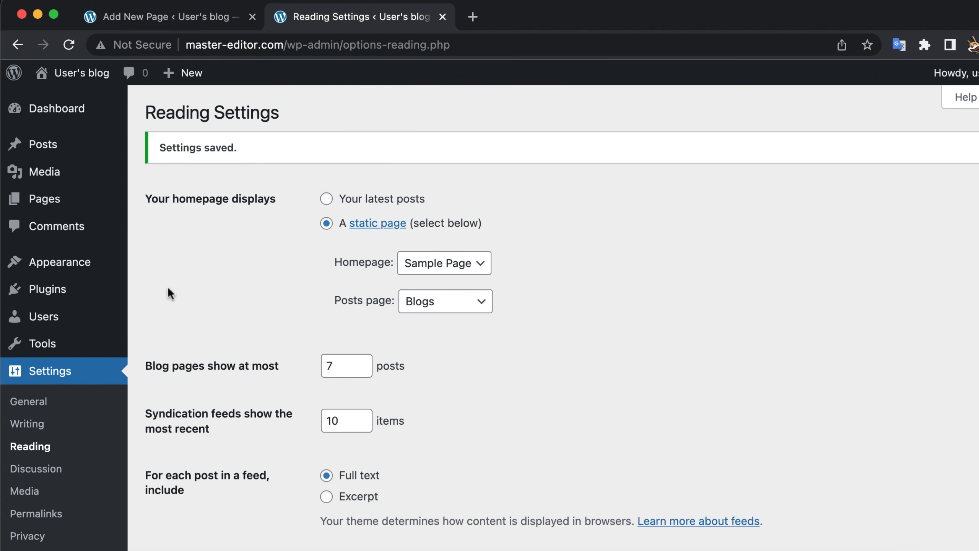
Step: In the dashboard's Appearance settings, create the navigation menu "Menu 1" containing the Blogs and Sample Page items
mouse_move(95, 270)
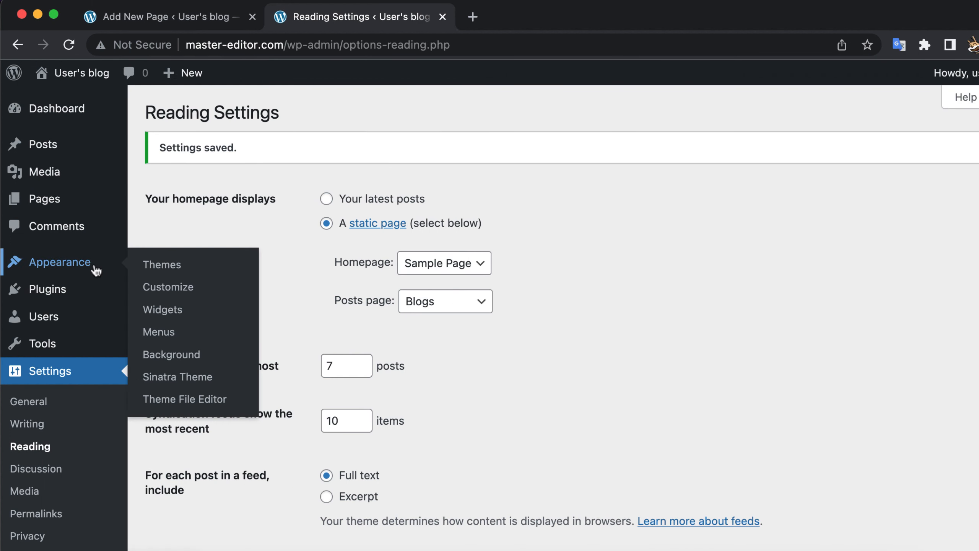
click(172, 333)
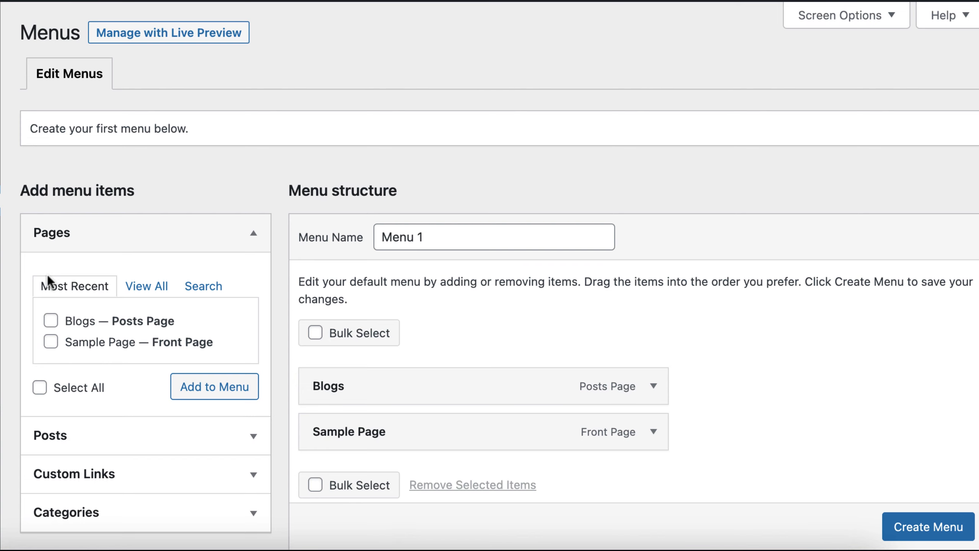
scroll(292, 256, down, 3)
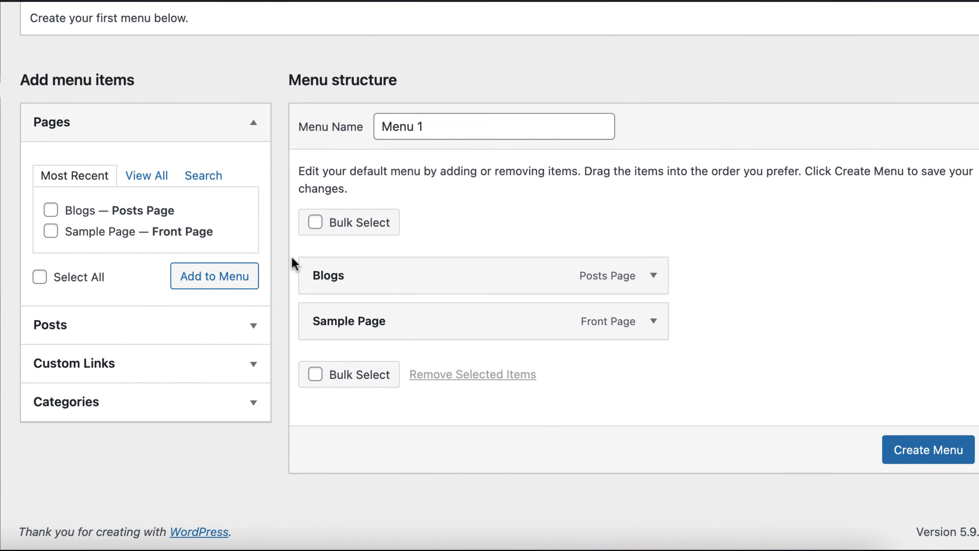
scroll(292, 256, up, 2)
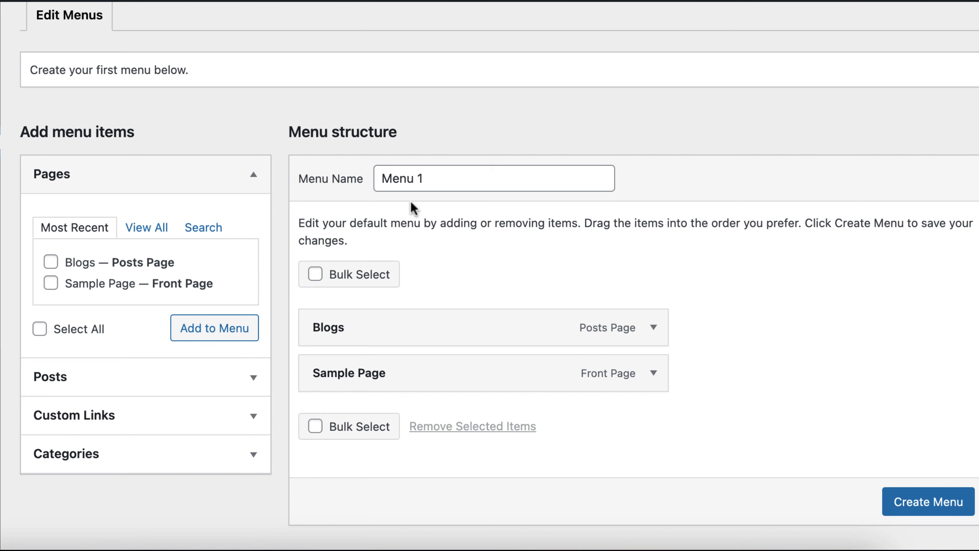
click(920, 509)
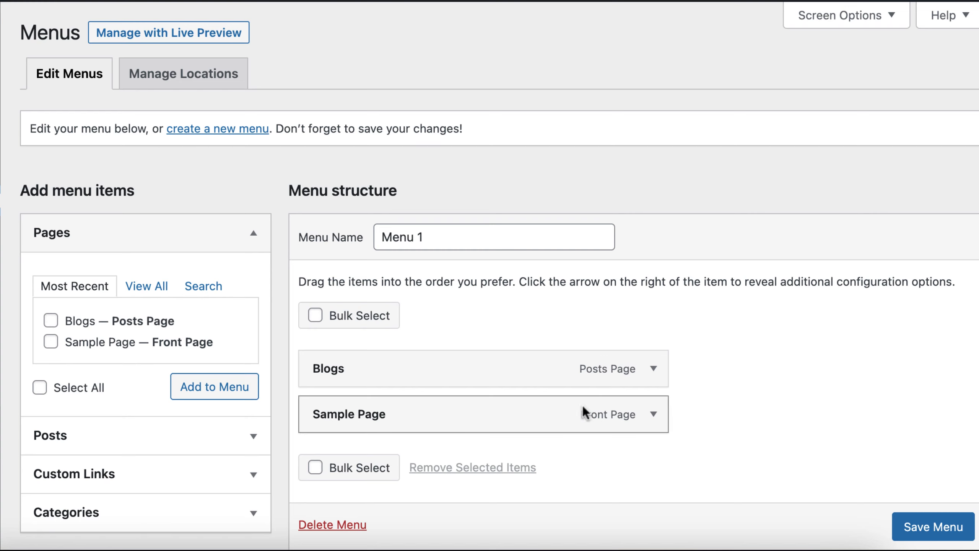
Step: Change the Blogs menu item's navigation label to "My Stories" and save the menu
click(653, 369)
double_click(399, 437)
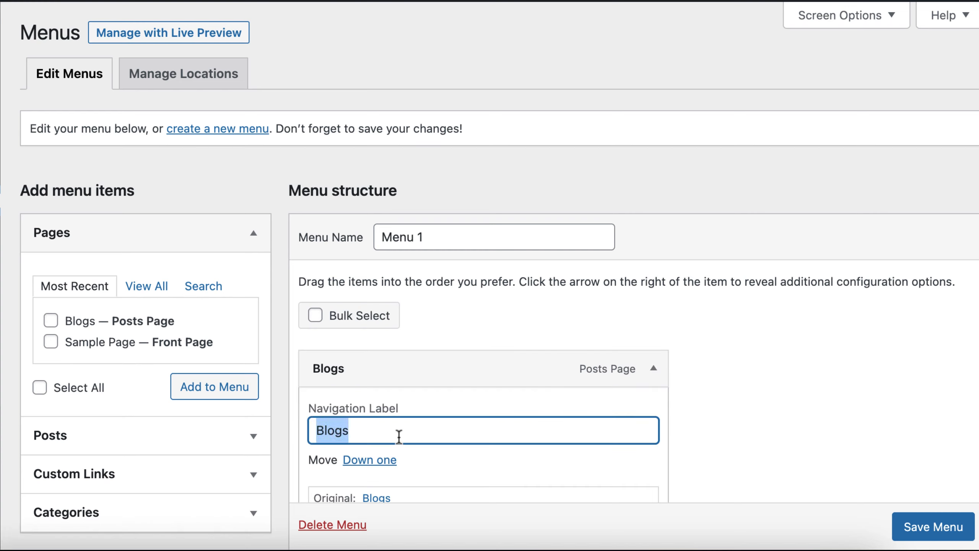
text(My Stories)
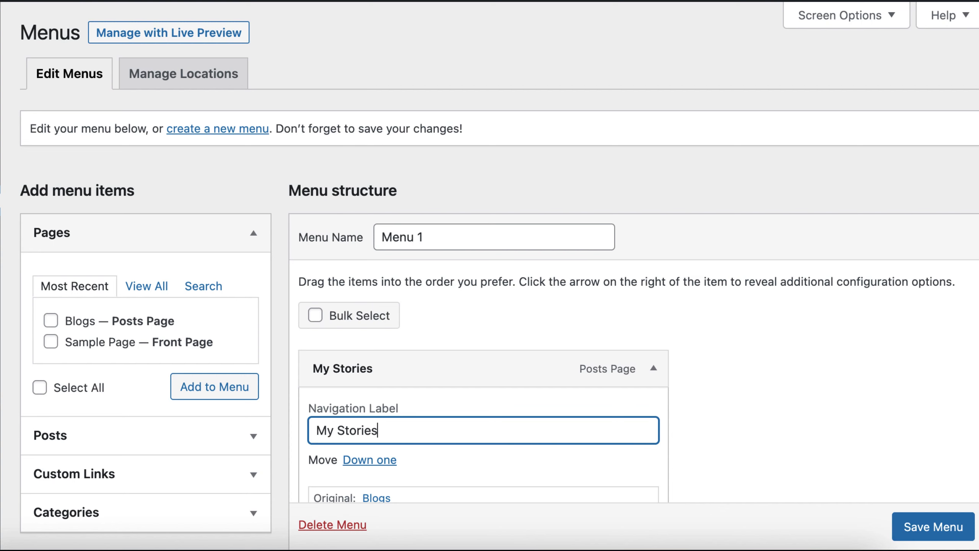
click(904, 527)
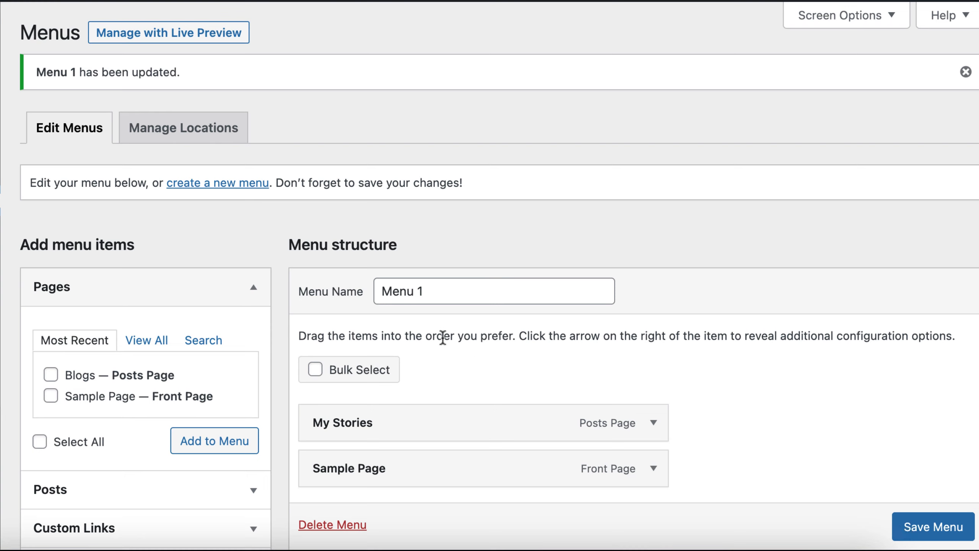
Step: Assign Menu 1 to the Primary Navigation location, save, and check the My Stories and Sample Page links on the live site
click(187, 144)
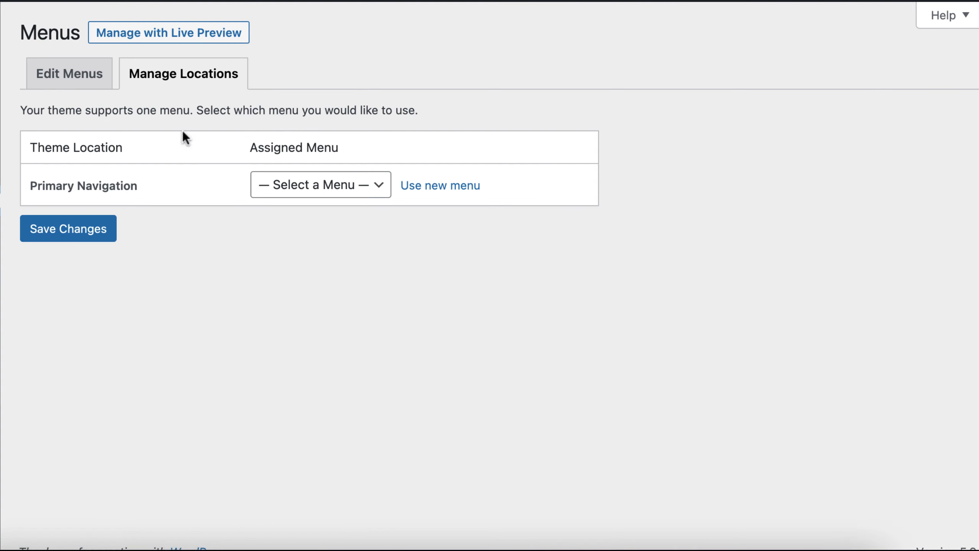
click(310, 195)
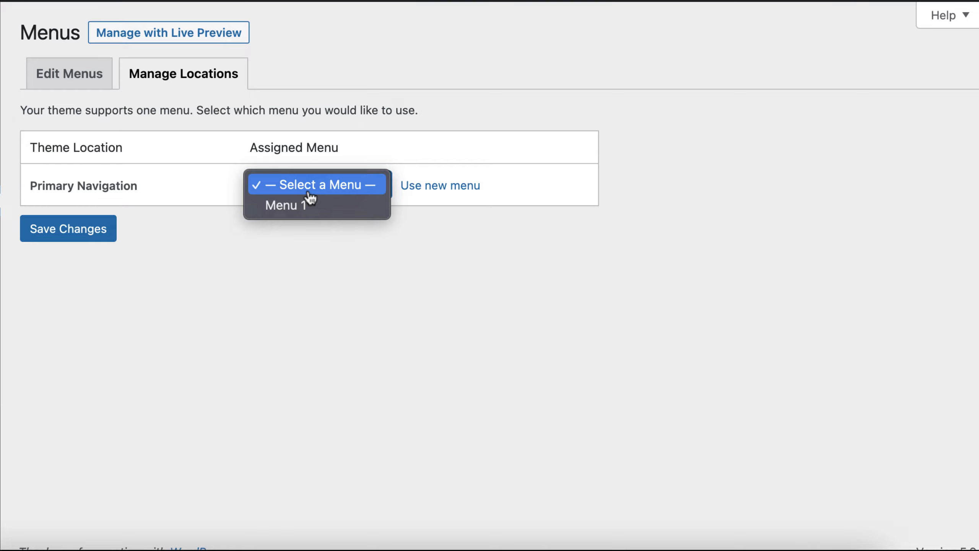
click(302, 211)
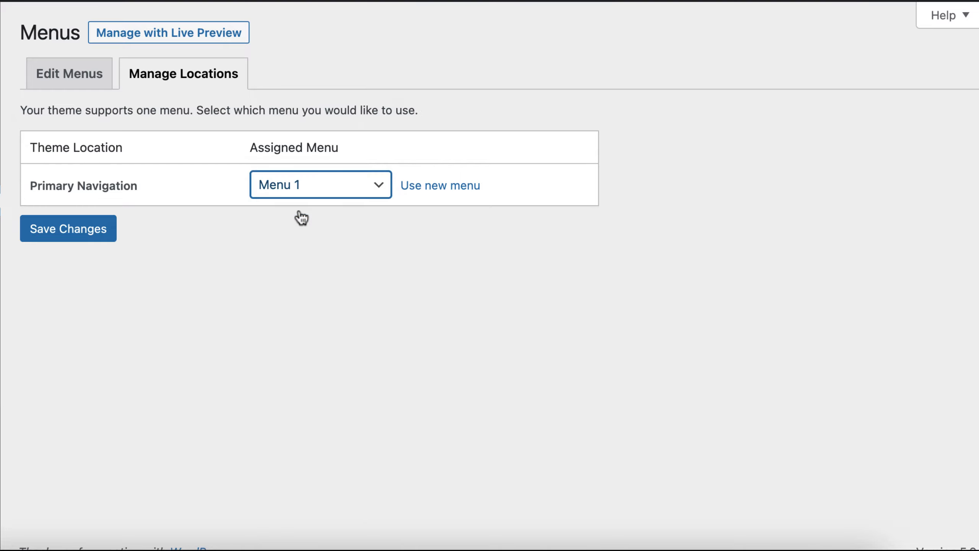
click(92, 231)
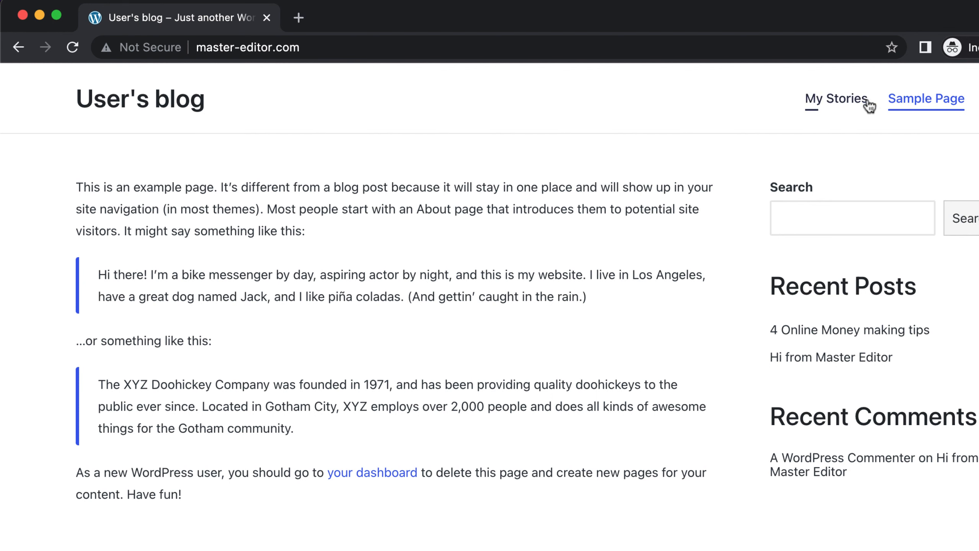
click(855, 99)
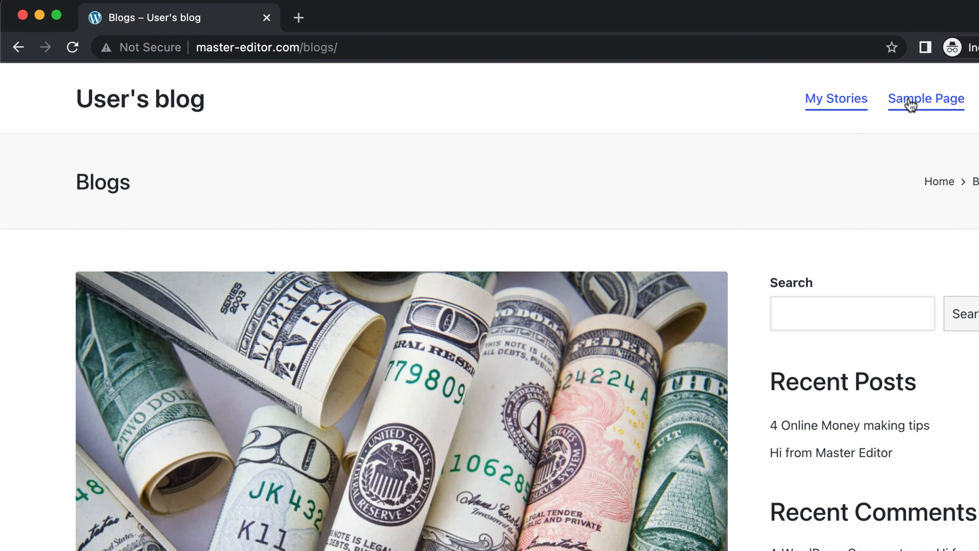
click(909, 101)
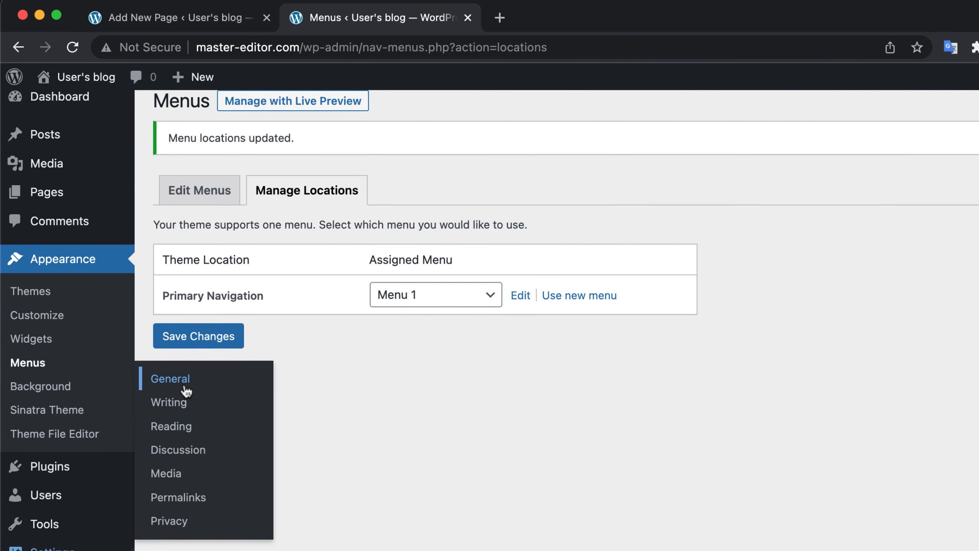
Step: In the dashboard's General Settings, set the site title to "Master Editor"
click(186, 389)
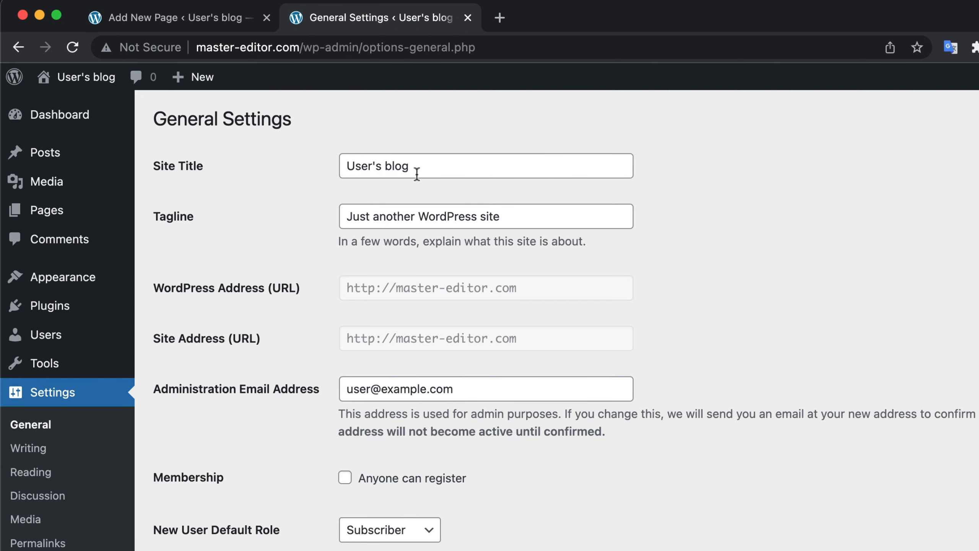
click(417, 174)
key(super+a)
text(Master)
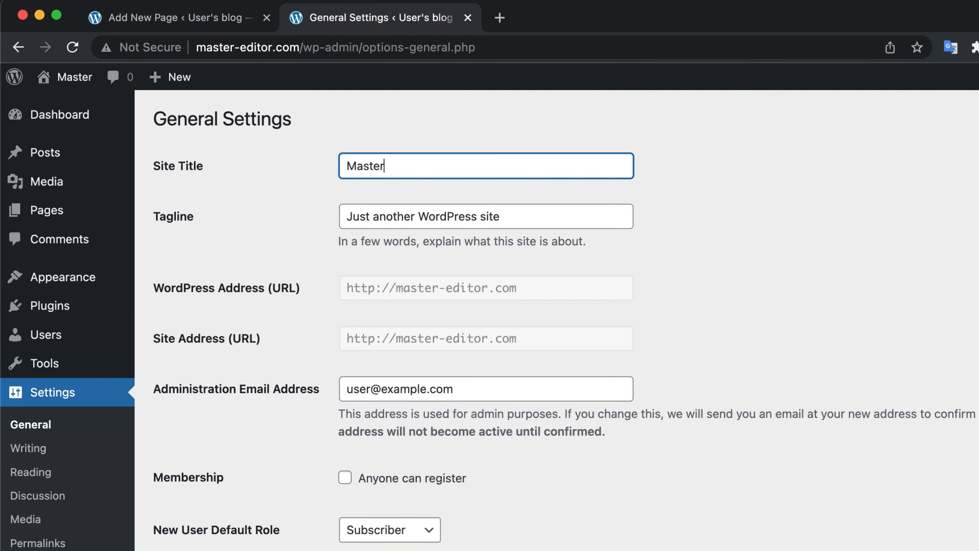
text( Editors)
key(BackSpace)
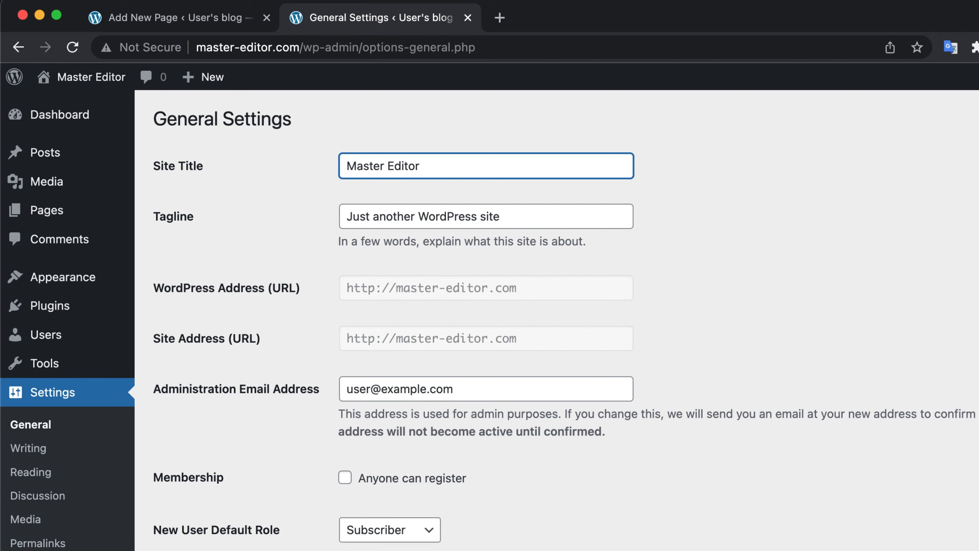
Step: Save the general settings after reviewing the site language, timezone and date format options, and reload the live homepage
scroll(378, 199, down, 5)
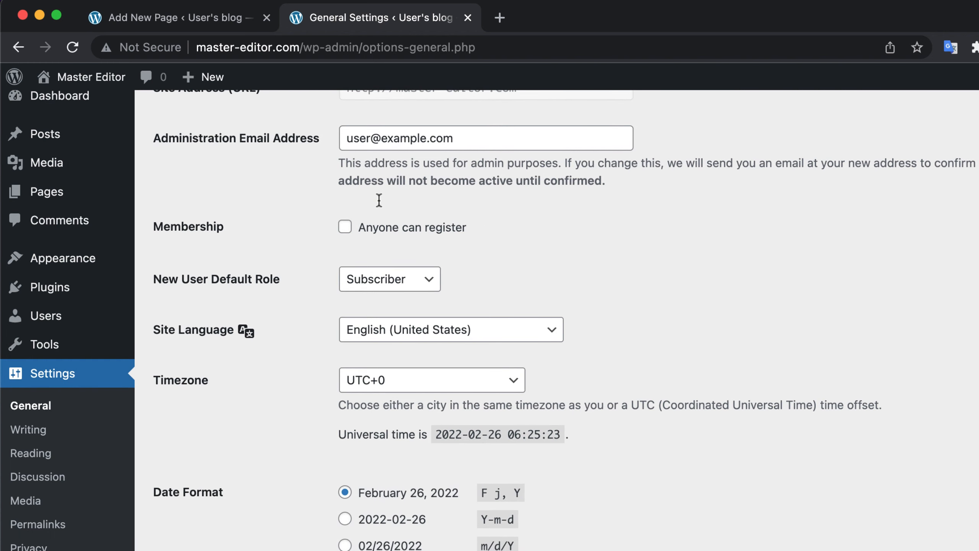
click(438, 339)
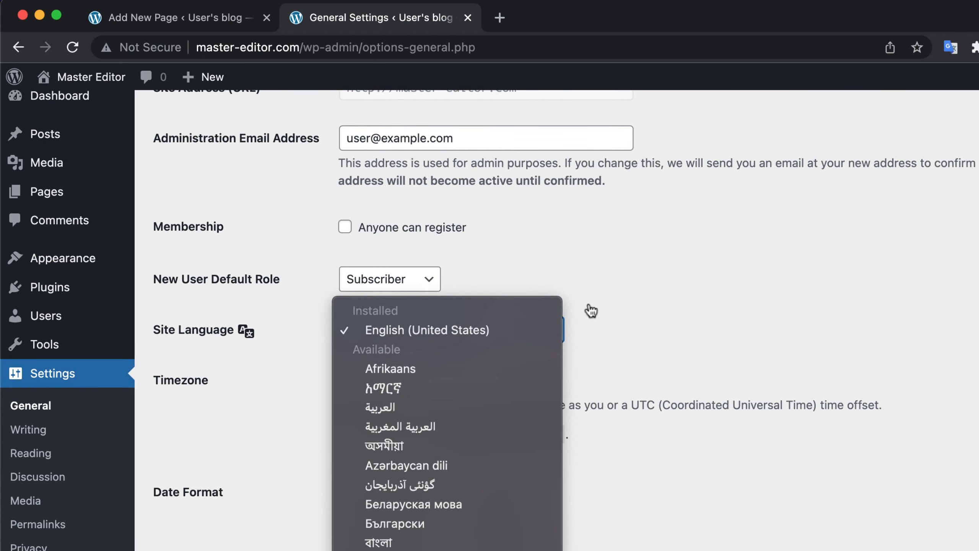
click(614, 304)
scroll(615, 307, down, 3)
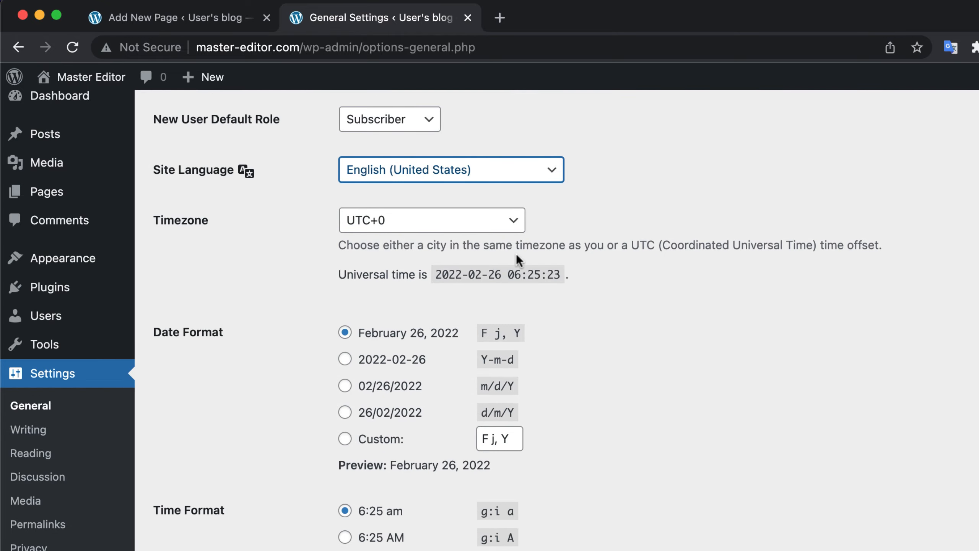
scroll(517, 255, down, 5)
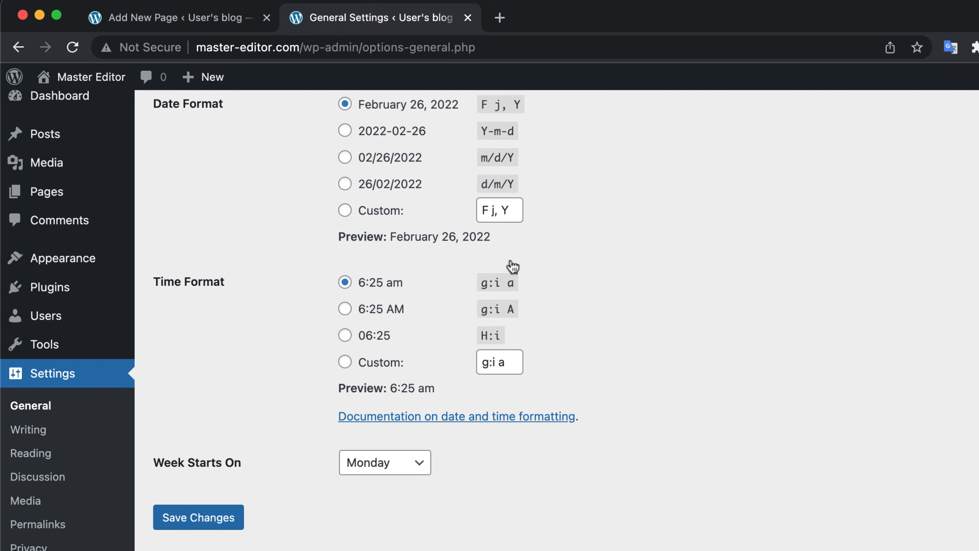
click(218, 518)
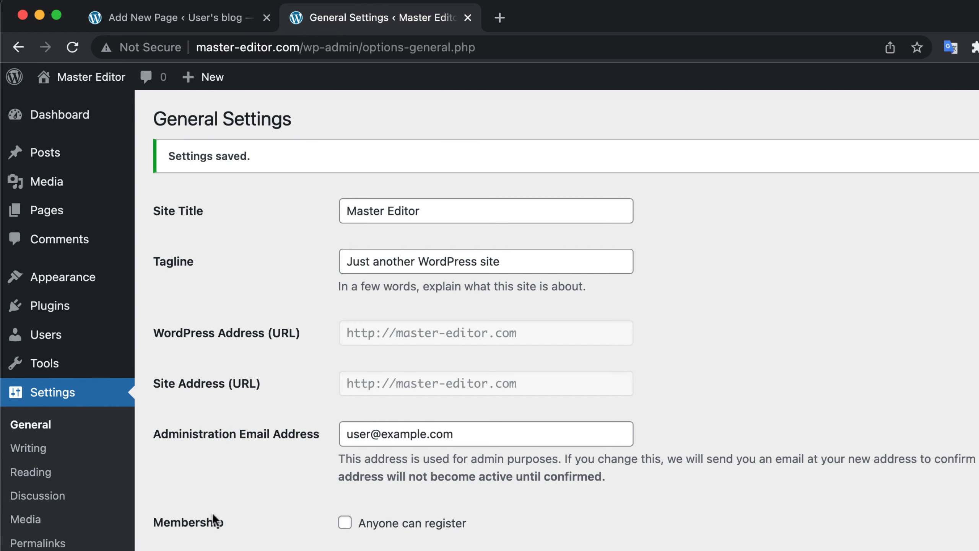
key(super+grave)
key(super+r)
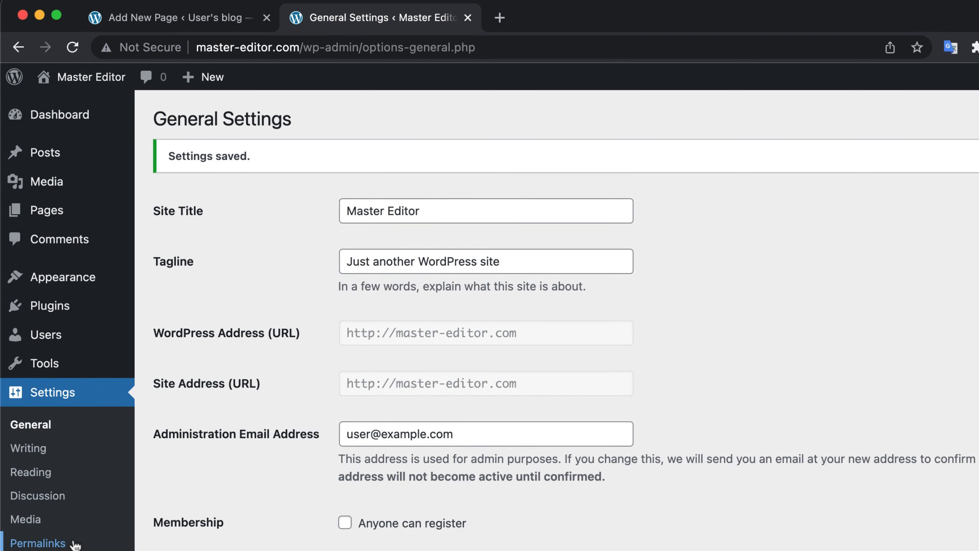
Step: Set the permalink structure to Post name, save it, and open the live post "4 Online Money making tips" to check its URL
click(73, 542)
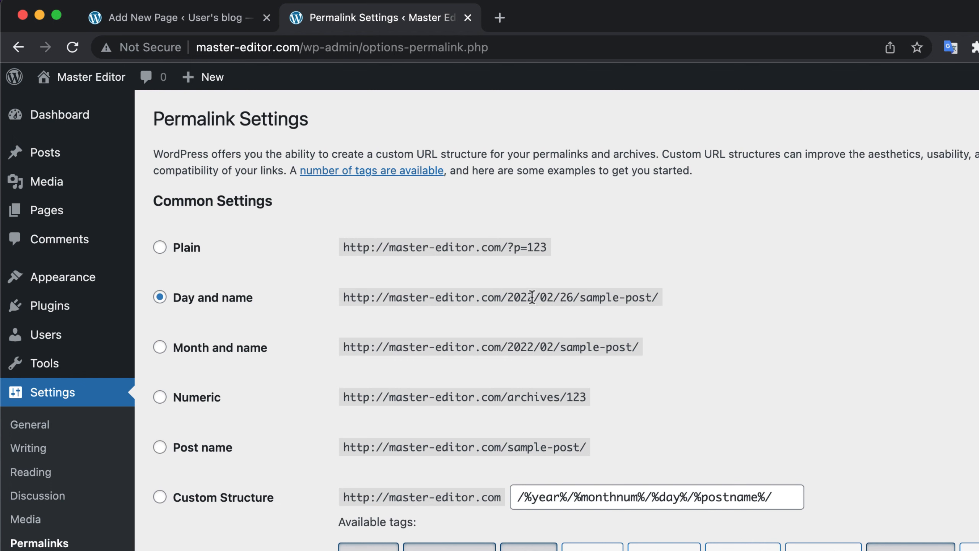
scroll(499, 296, down, 3)
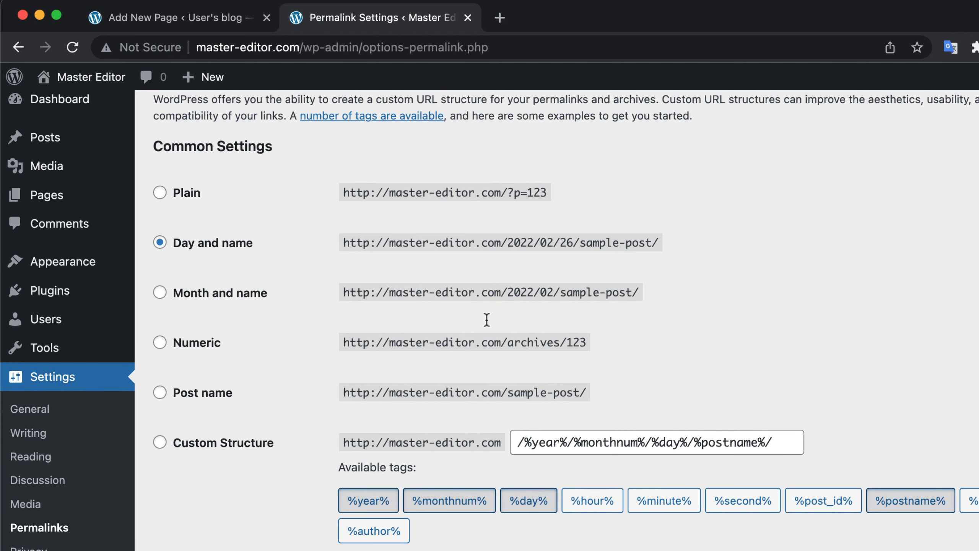
click(161, 393)
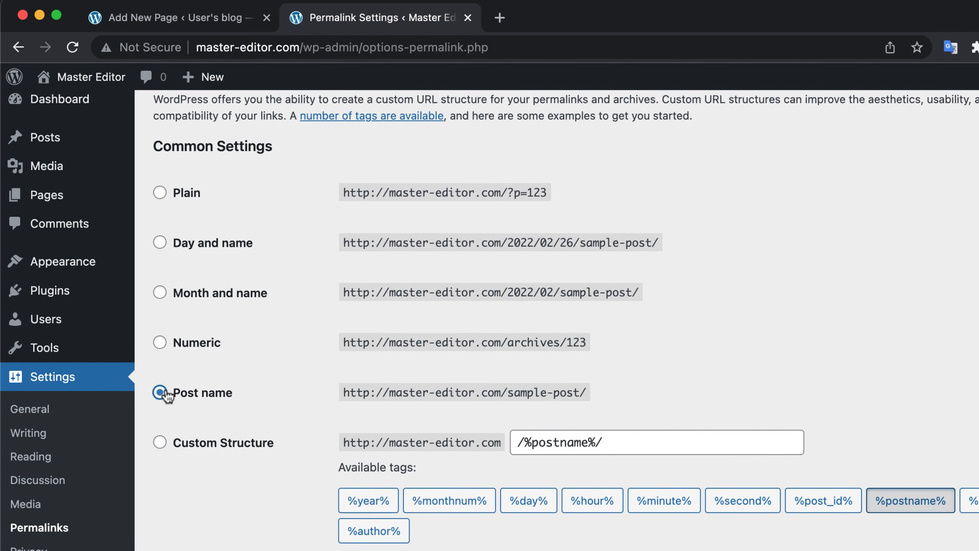
scroll(265, 388, down, 10)
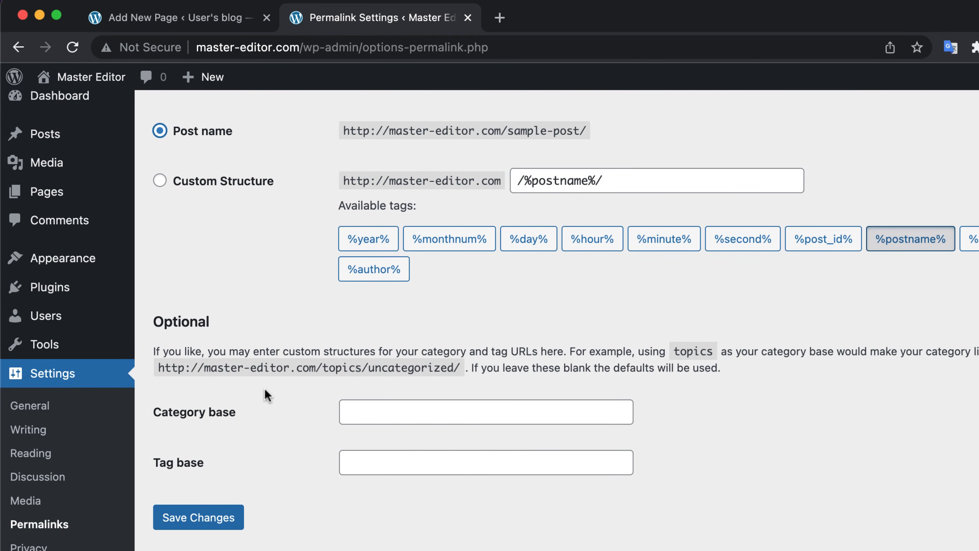
click(203, 515)
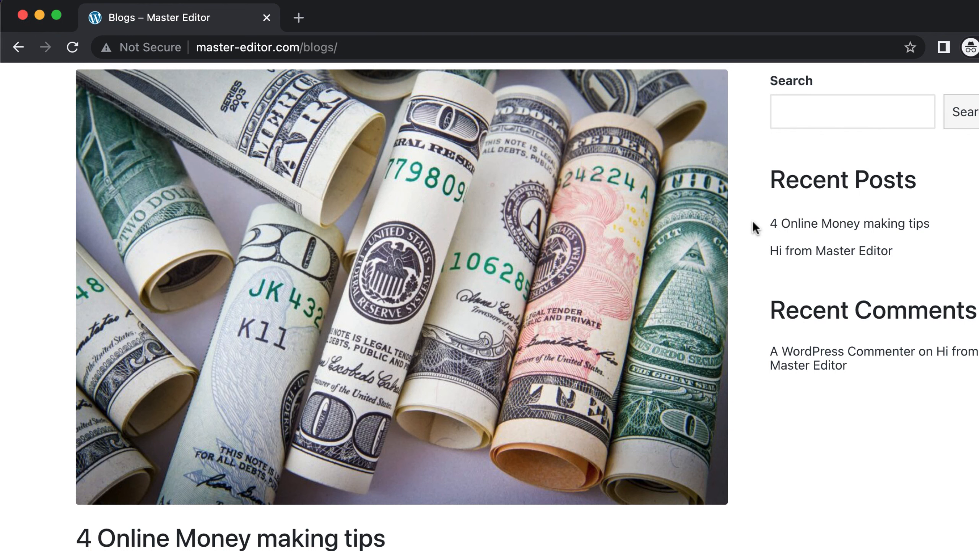
click(812, 224)
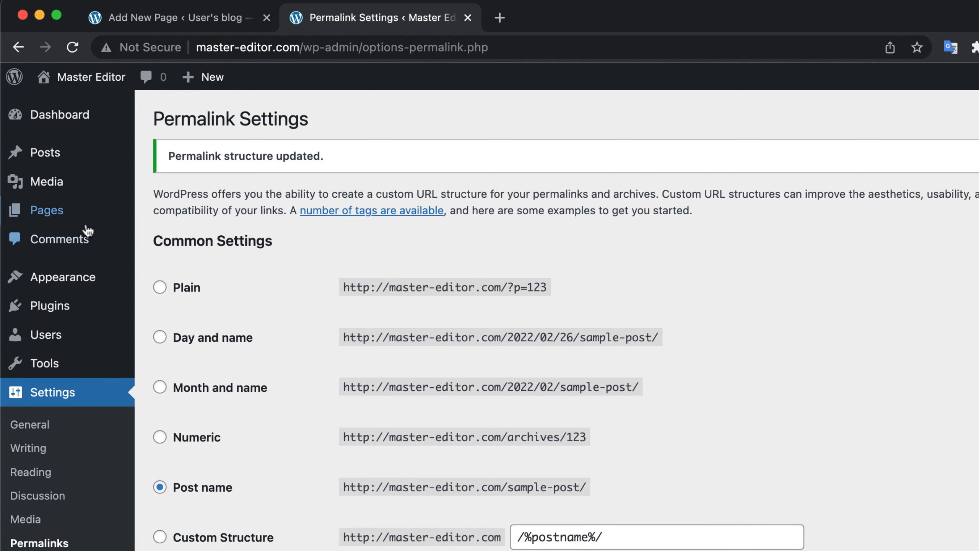
Step: Create a new page in the dashboard and title it "About me"
mouse_move(77, 225)
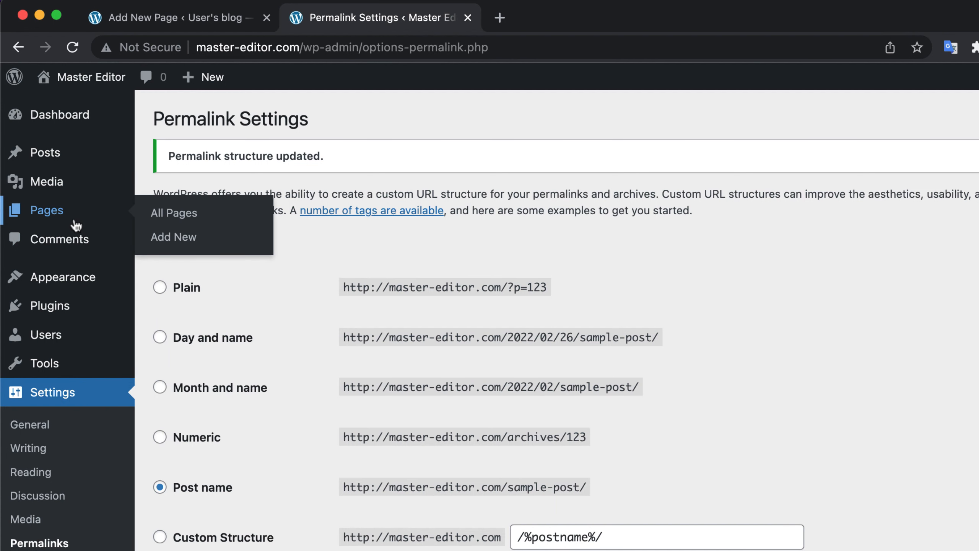
click(176, 239)
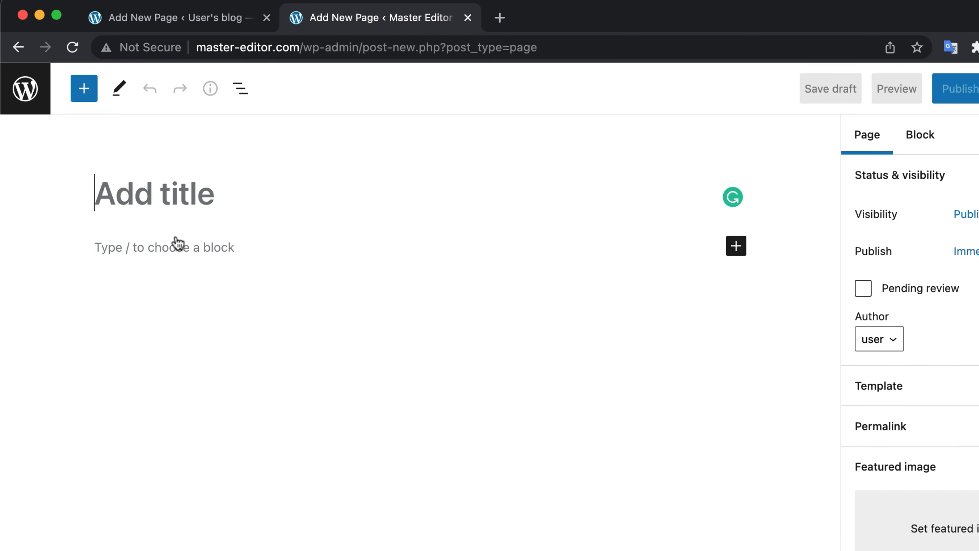
text(A)
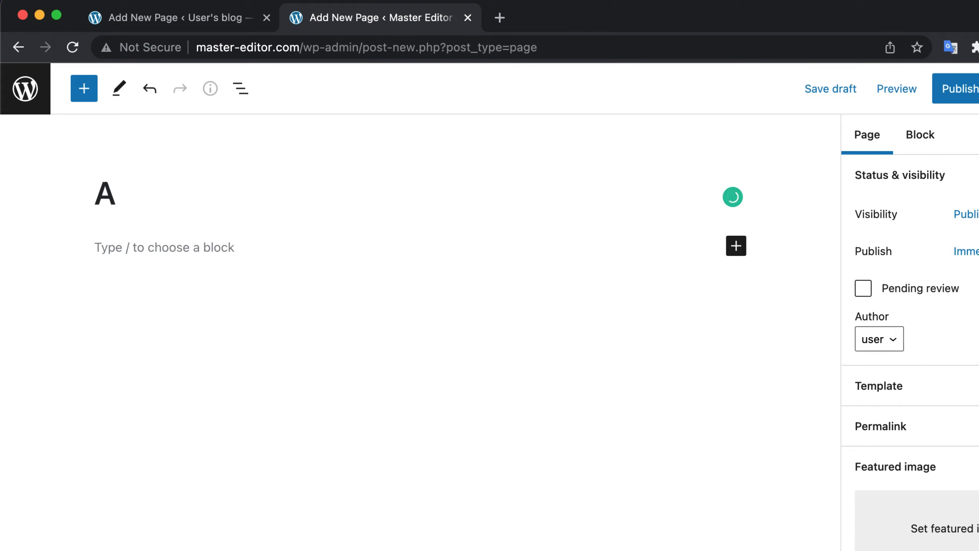
text(bout me)
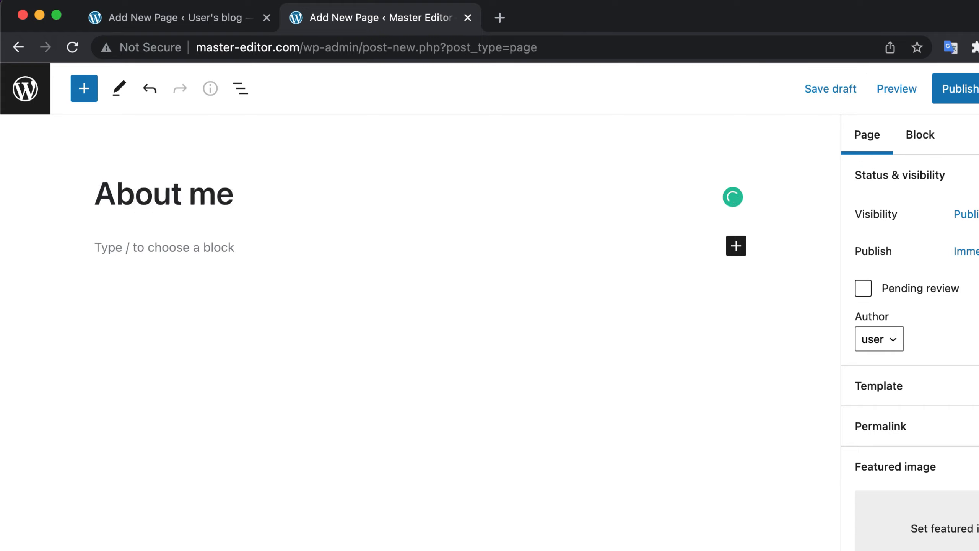
Step: Write two paragraphs about a full time software developer with a YouTube side project, nodeJs, React and WordPress experience, and 10+ years mainly with European clients
click(151, 250)
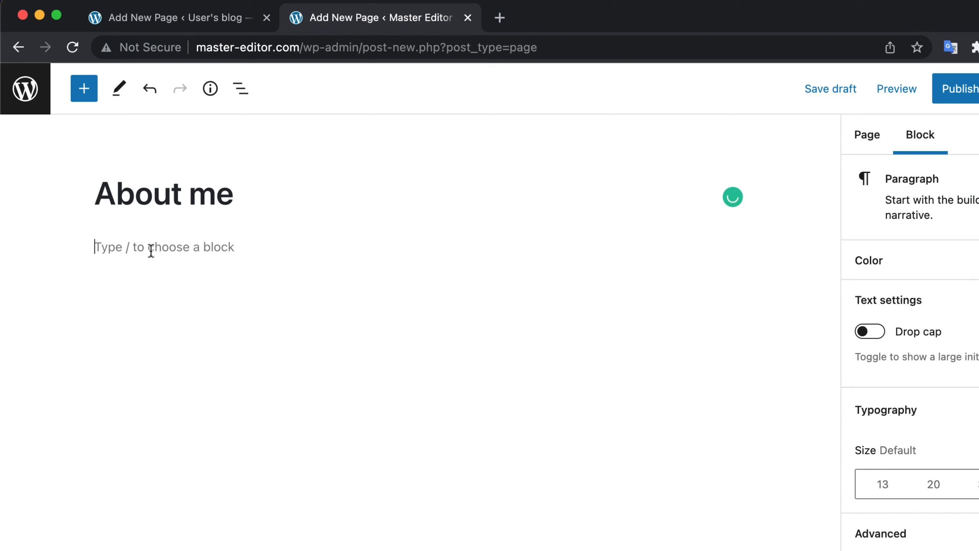
text(i)
key(BackSpace)
text(I am a )
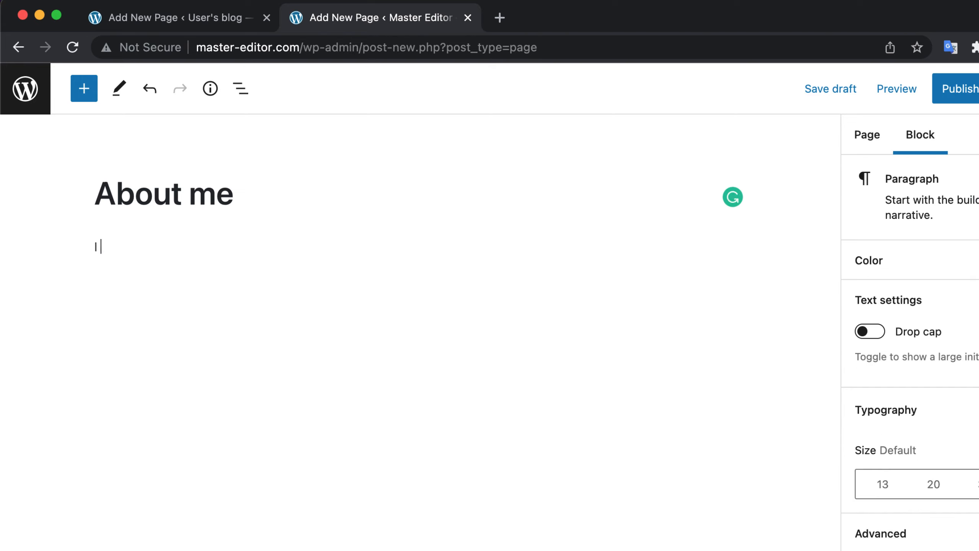
text(full)
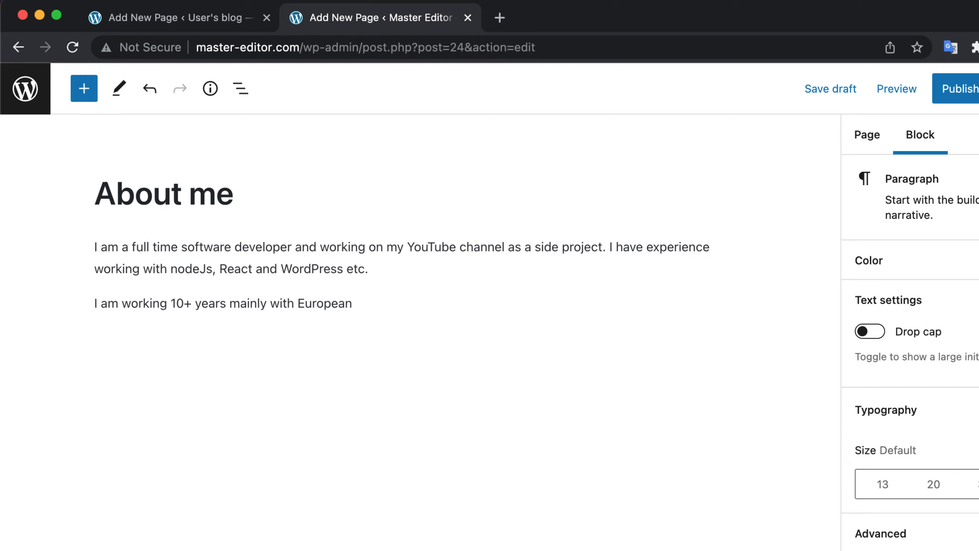
text(clients.)
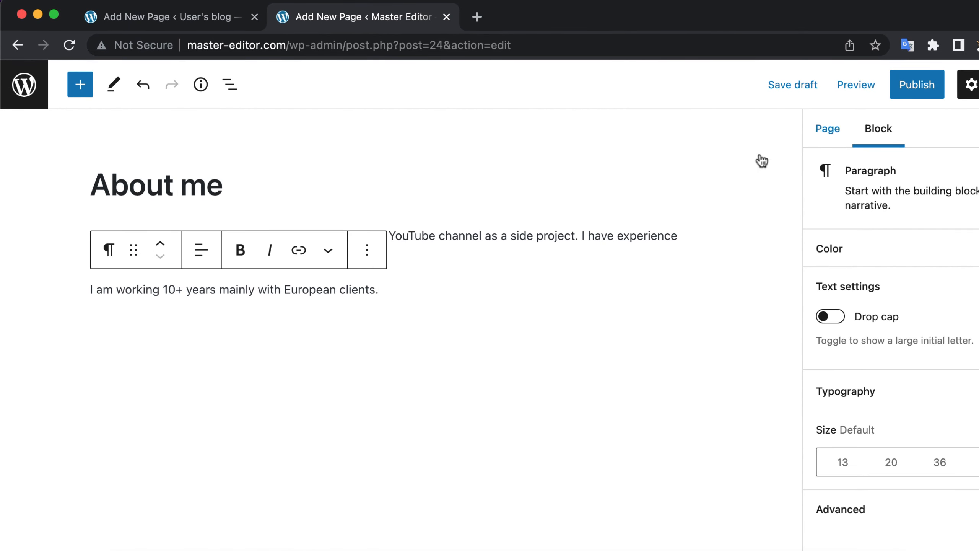
Step: Publish the "About me" page and open it on the live site
click(921, 95)
click(882, 77)
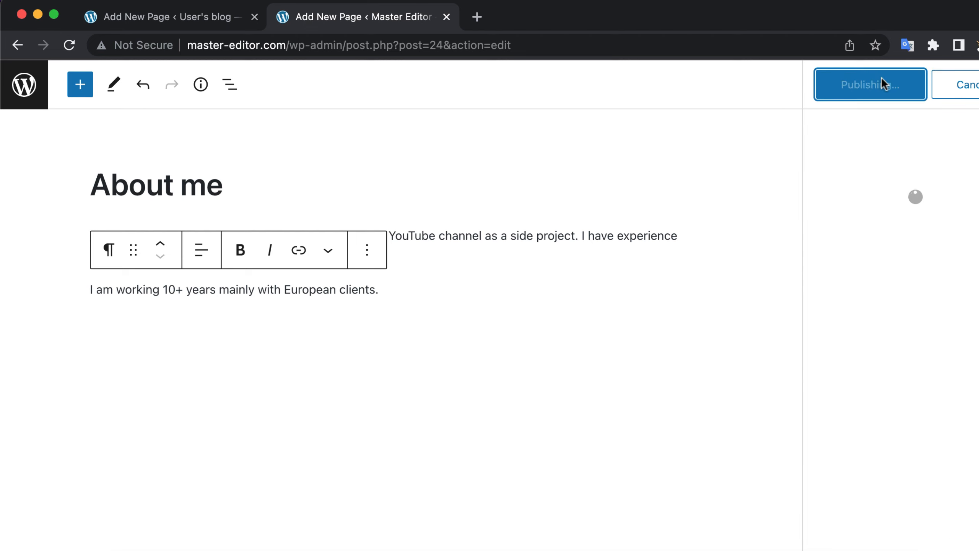
click(852, 270)
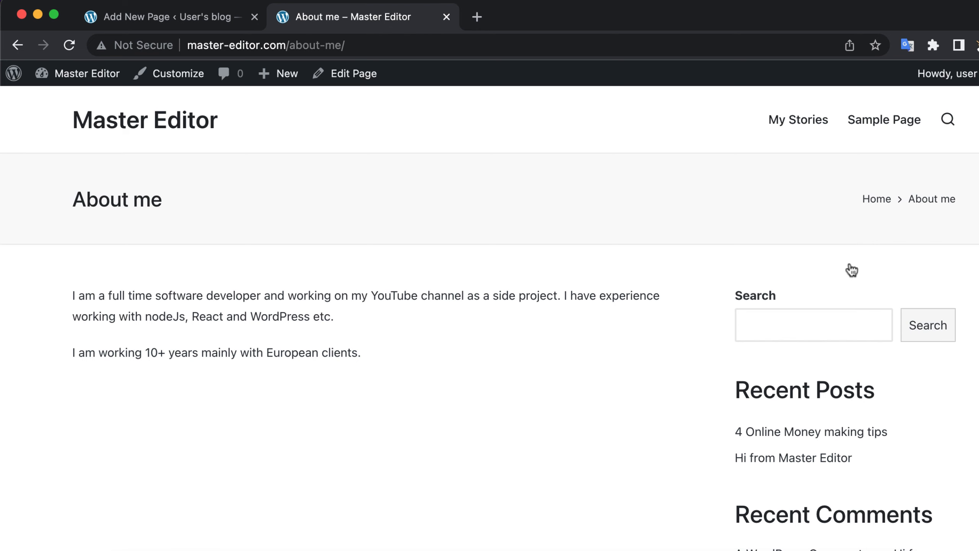
Step: Open the live site's Sample Page and look over its content and footer area
click(887, 130)
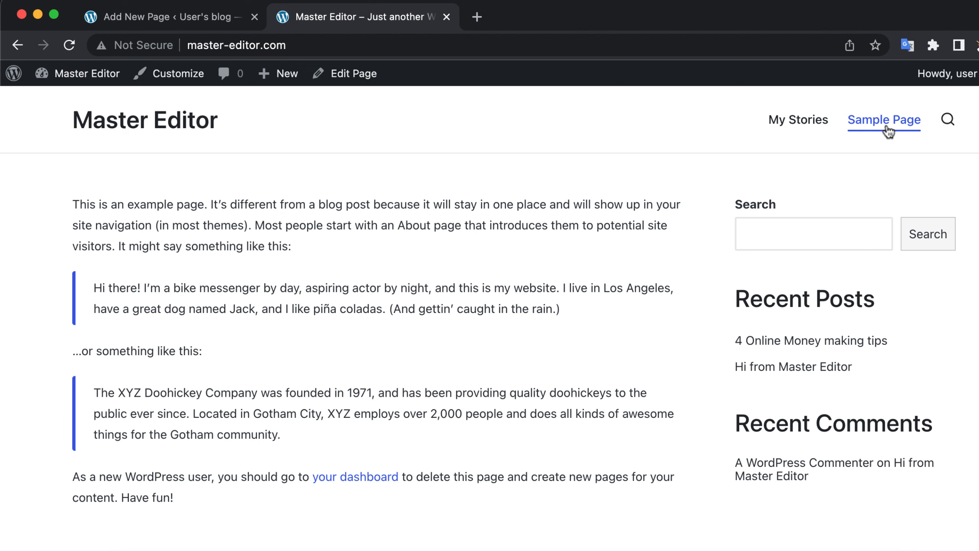
scroll(634, 357, down, 8)
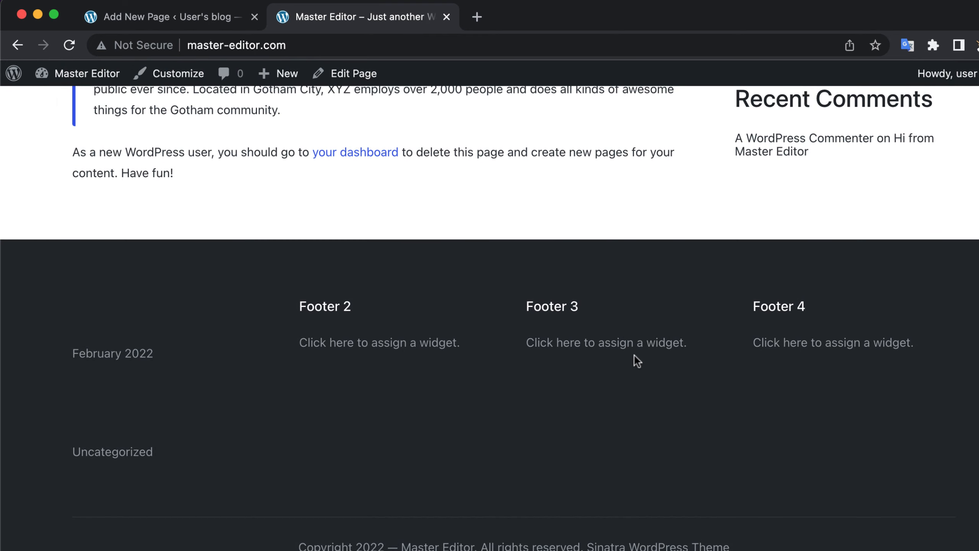
scroll(634, 356, up, 8)
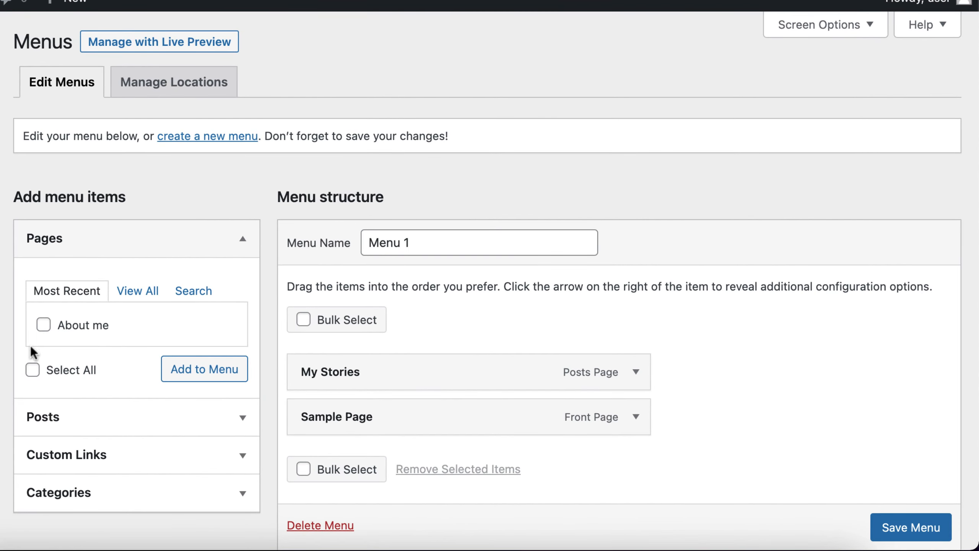
Step: Add the "About me" page to Menu 1 and expand the custom link options
click(49, 326)
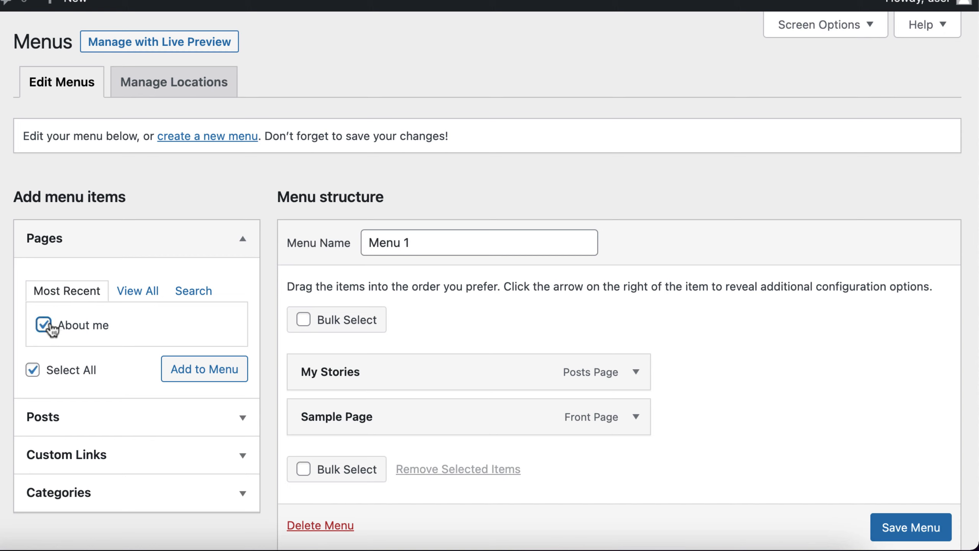
click(199, 370)
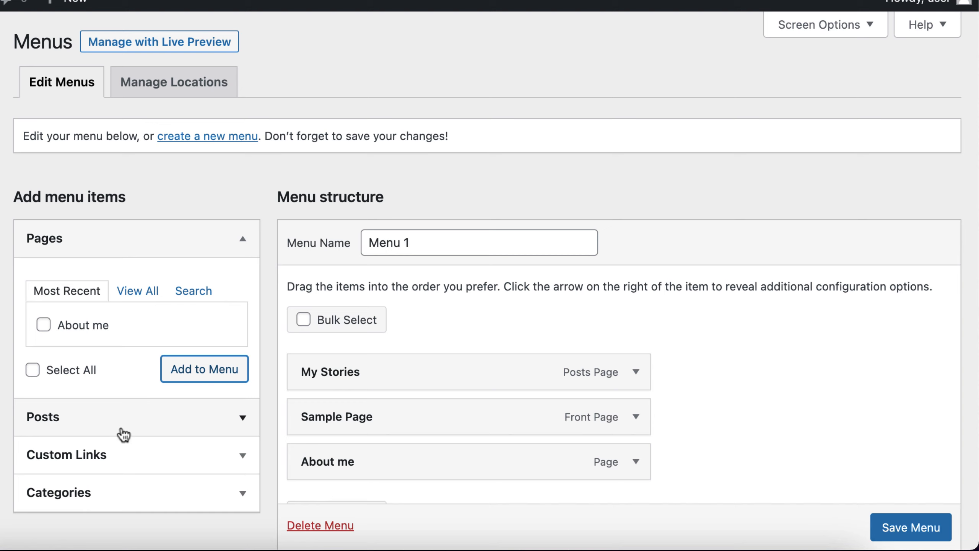
click(162, 464)
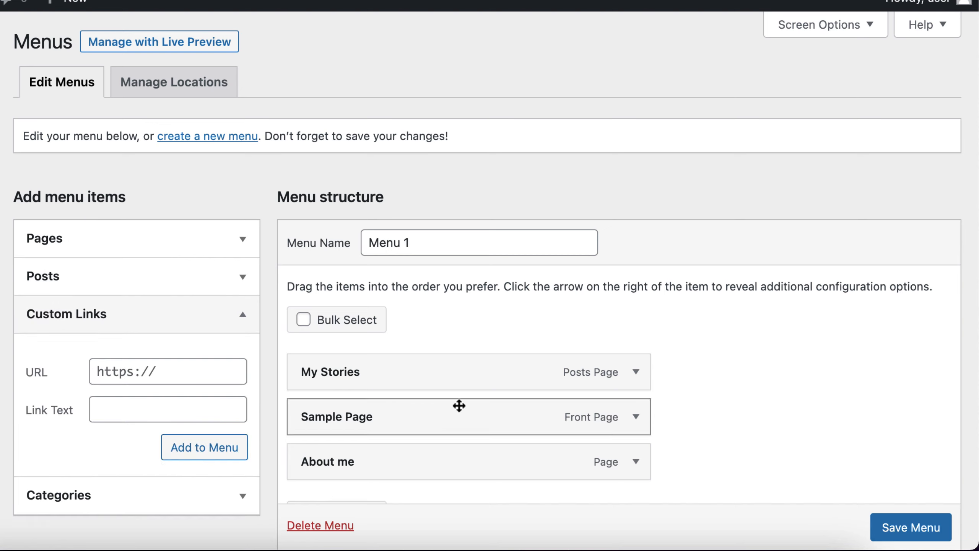
Step: Change the navigation label of the Sample Page menu item to "Home" and move the item up one position
click(637, 417)
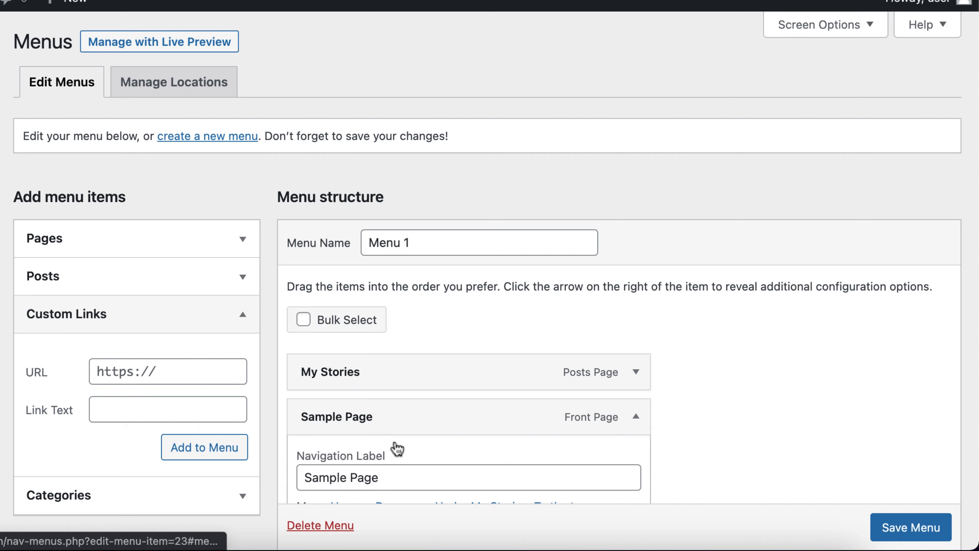
click(359, 473)
triple_click(359, 473)
text(Home)
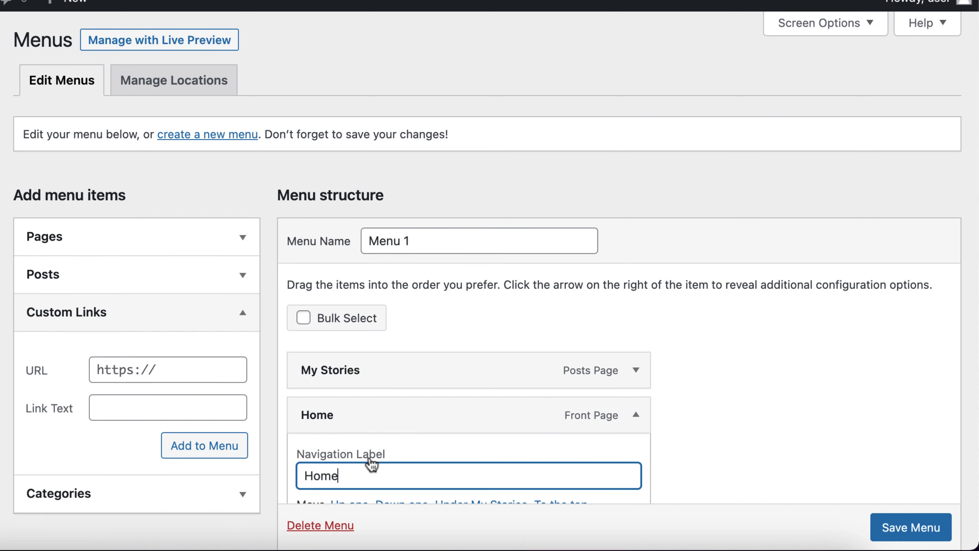
scroll(382, 444, down, 3)
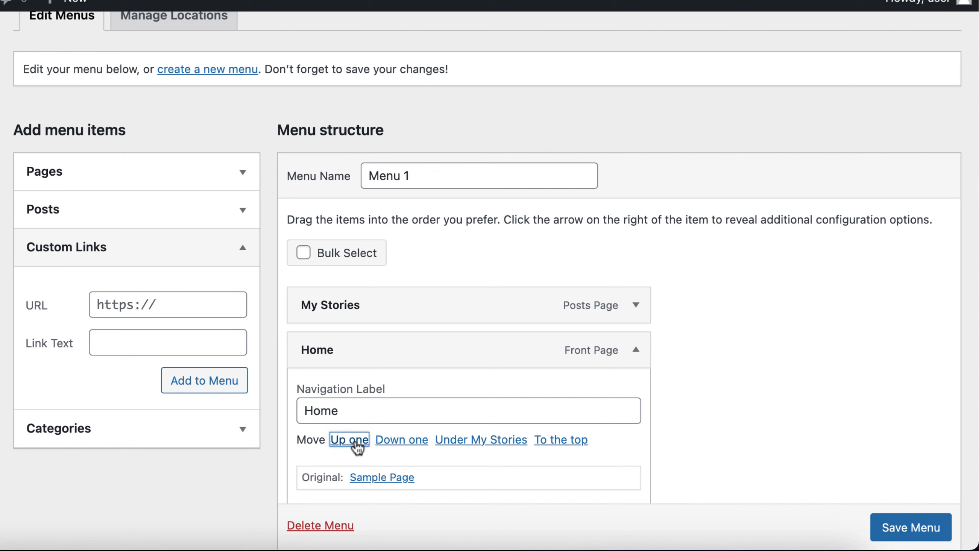
click(355, 439)
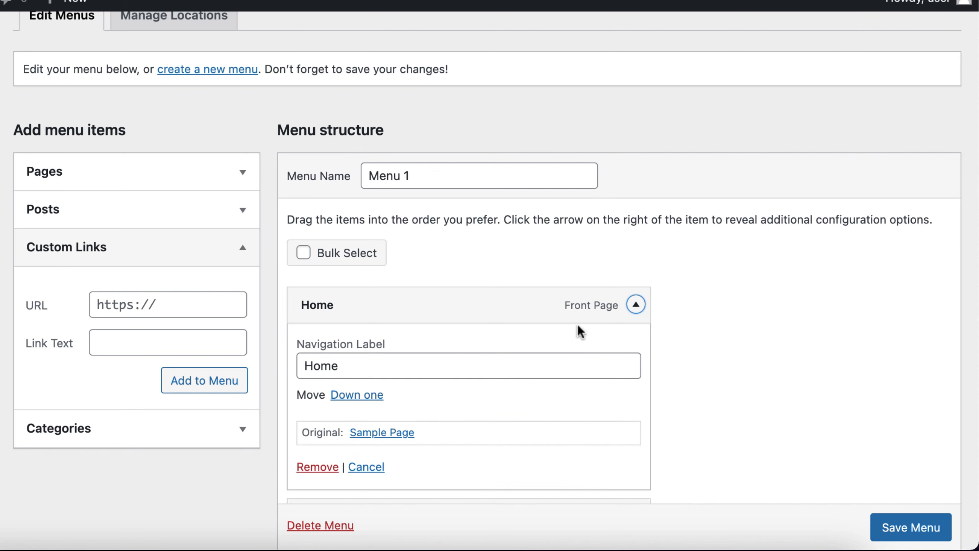
click(636, 306)
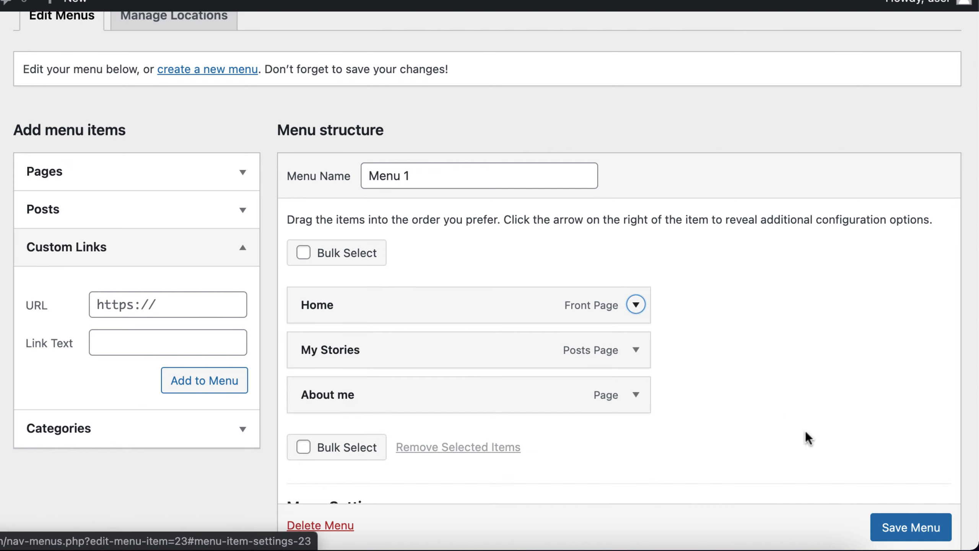
Step: Save Menu 1 and open the "About me" page from the live site's navigation
scroll(908, 532, down, 2)
click(908, 535)
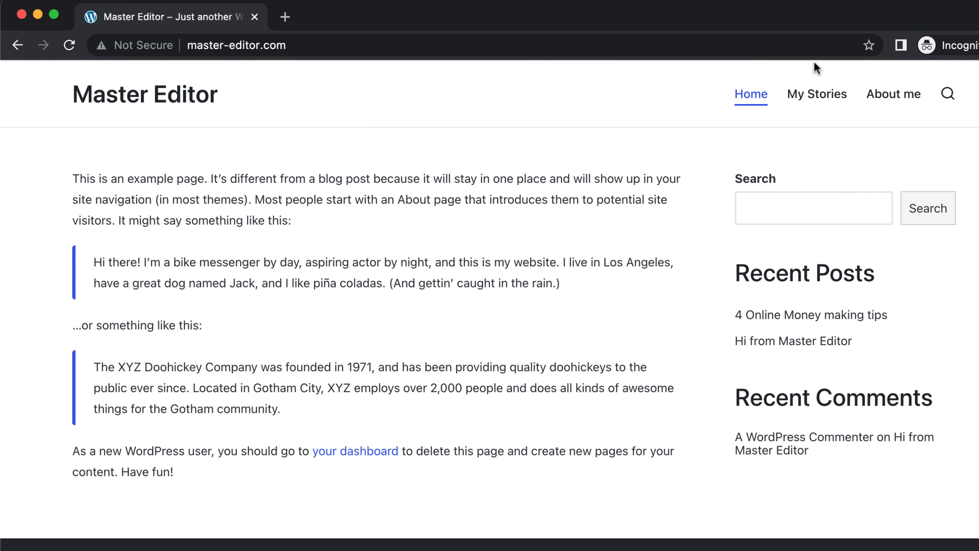
click(885, 99)
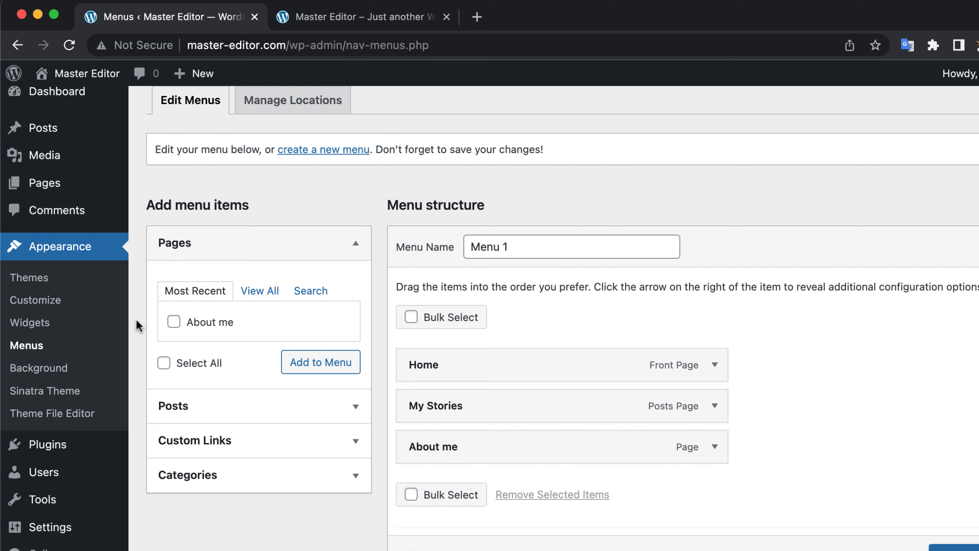
Step: Open the administrator's profile from the list of all users and look over its personal options, name and contact fields
mouse_move(79, 475)
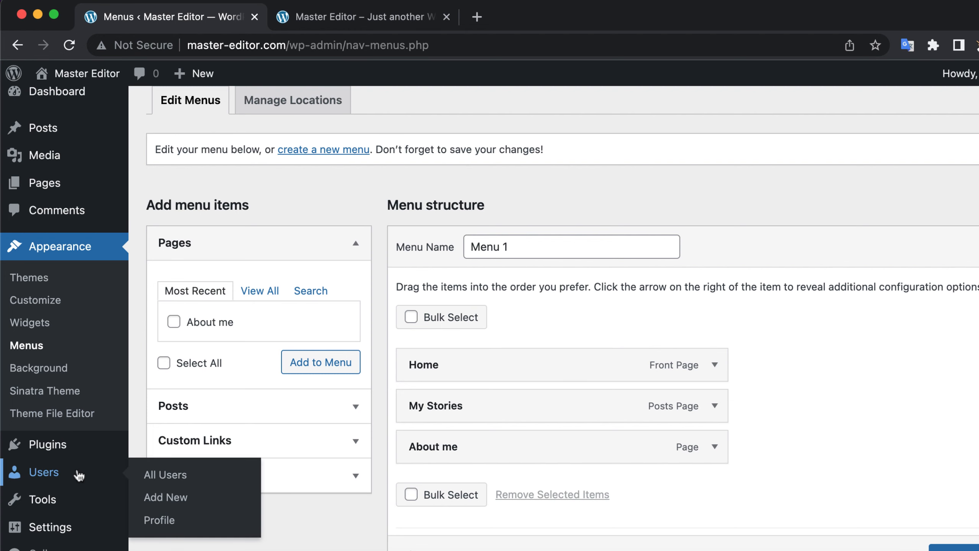
click(148, 478)
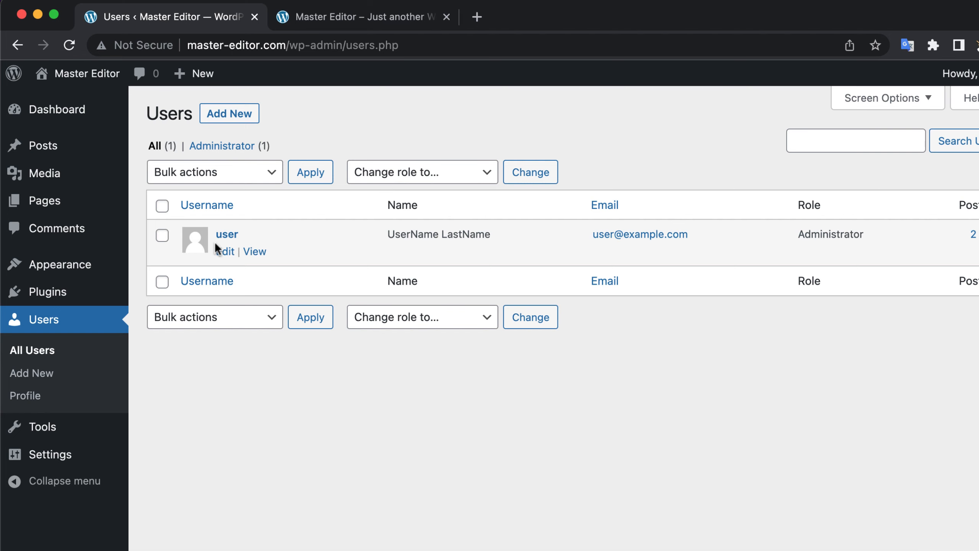
click(225, 253)
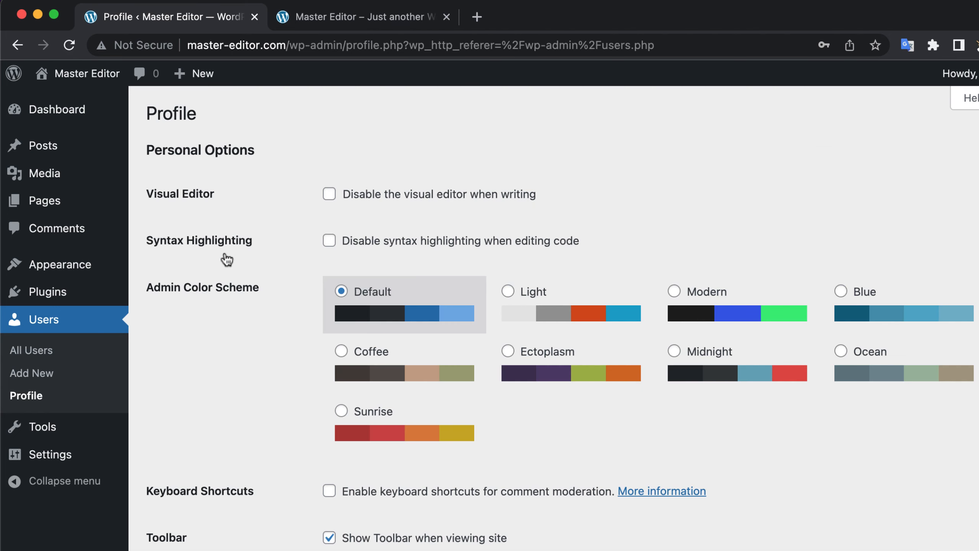
scroll(227, 260, down, 10)
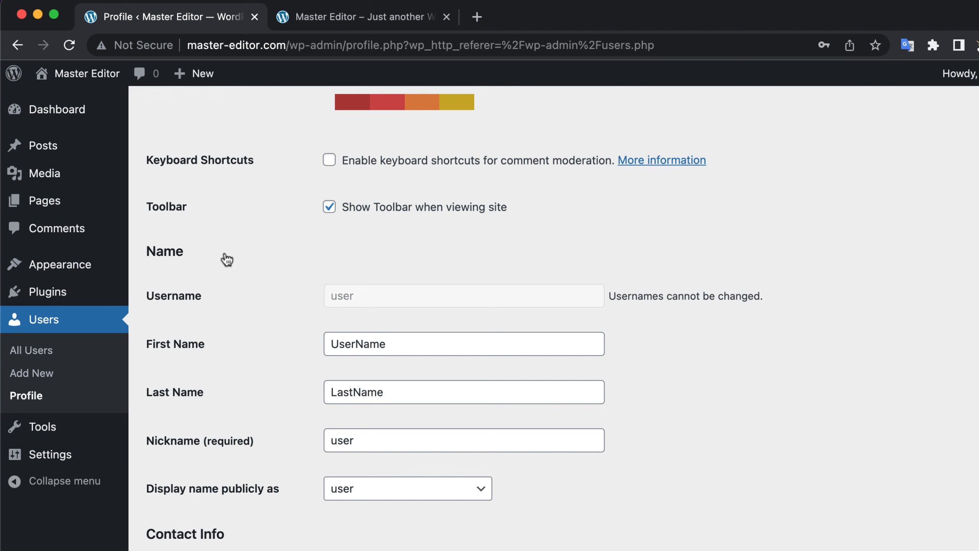
scroll(227, 259, down, 5)
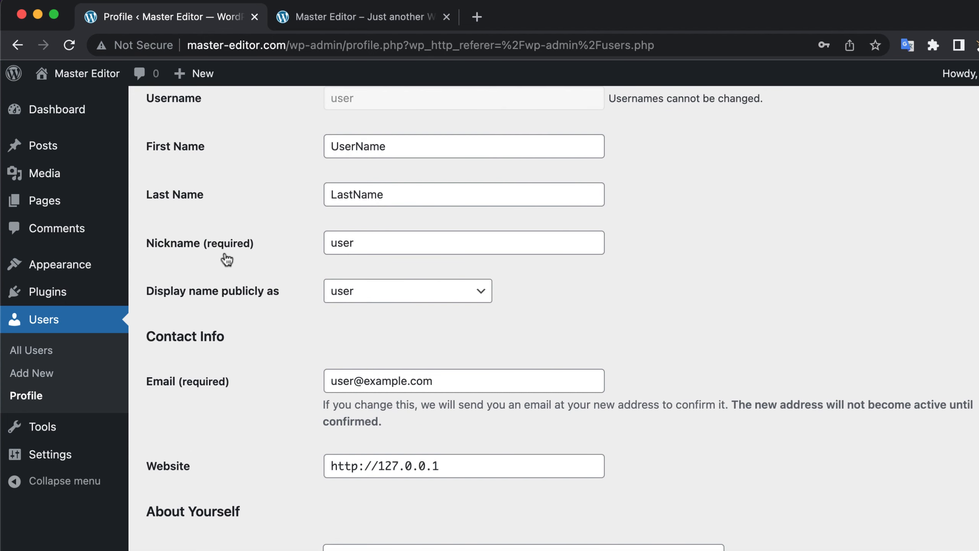
Step: Open the form for adding a new user and examine its fields and role setting
click(45, 374)
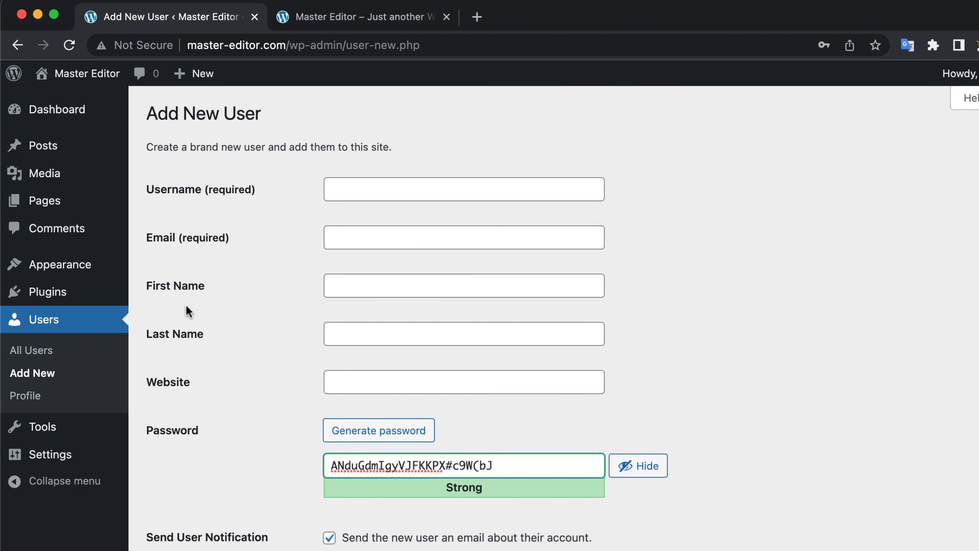
scroll(251, 271, down, 4)
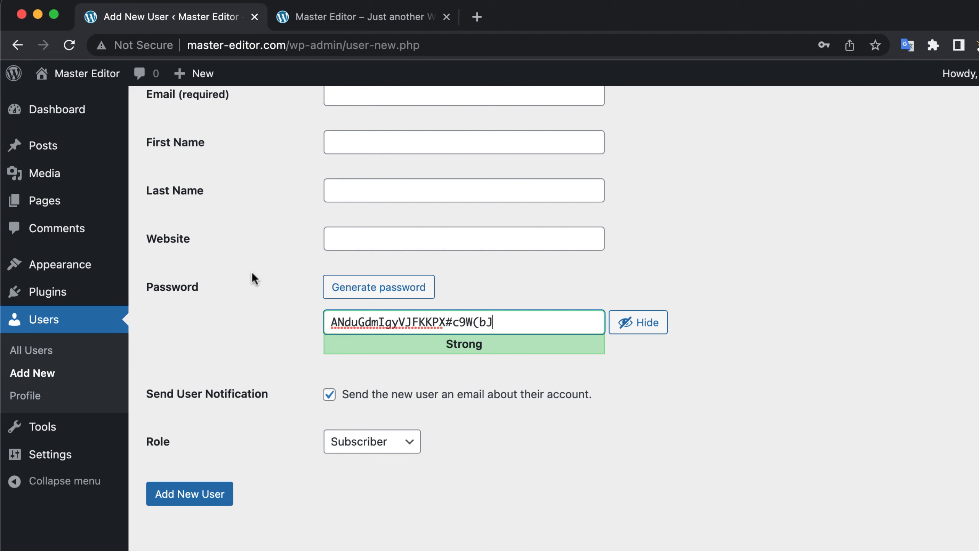
click(384, 457)
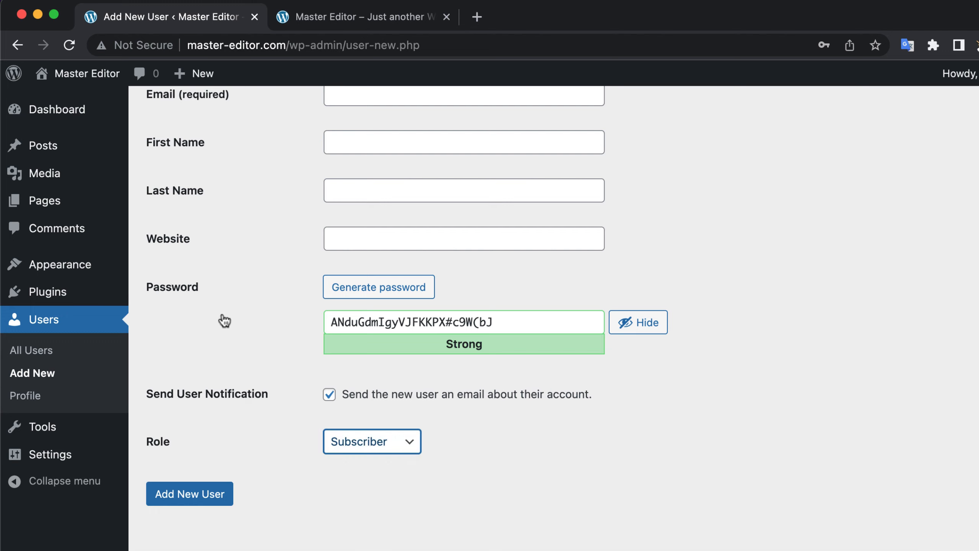
Step: Open the Widgets screen of the theme and go through the block widgets welcome guide to its end
mouse_move(97, 274)
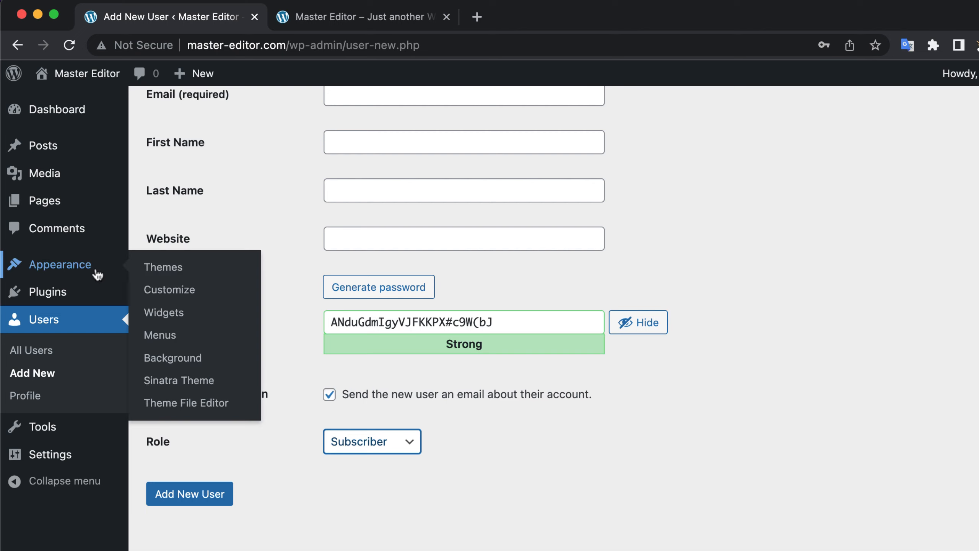
click(173, 317)
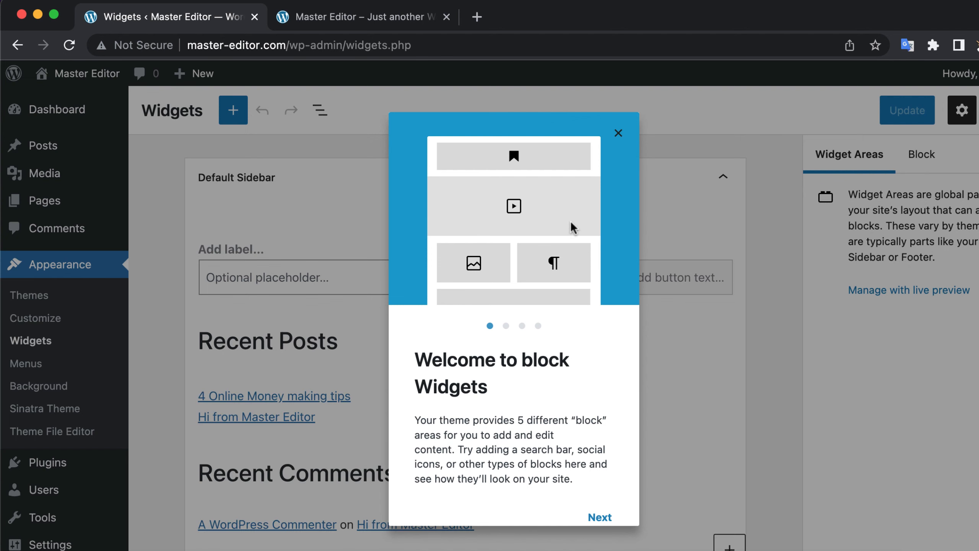
scroll(579, 421, down, 2)
click(600, 495)
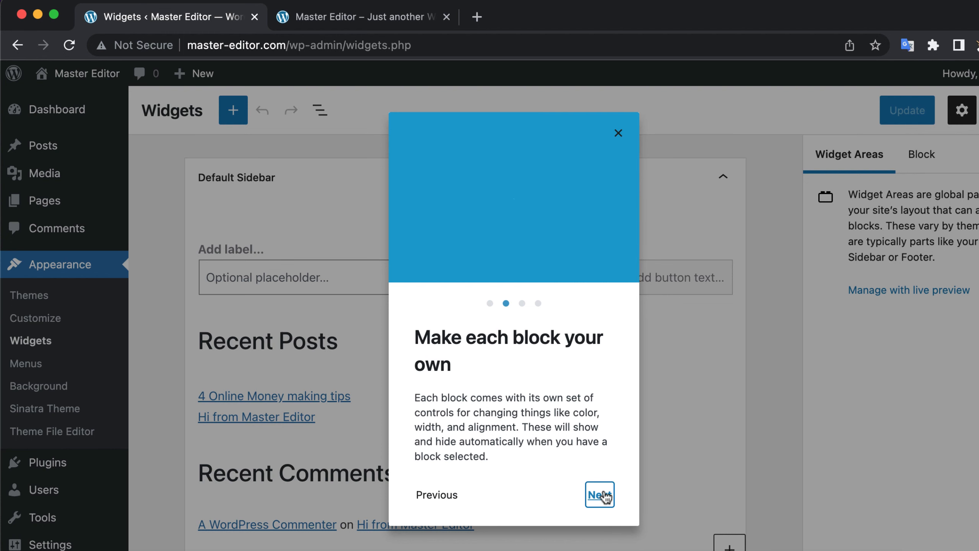
click(603, 495)
click(603, 495)
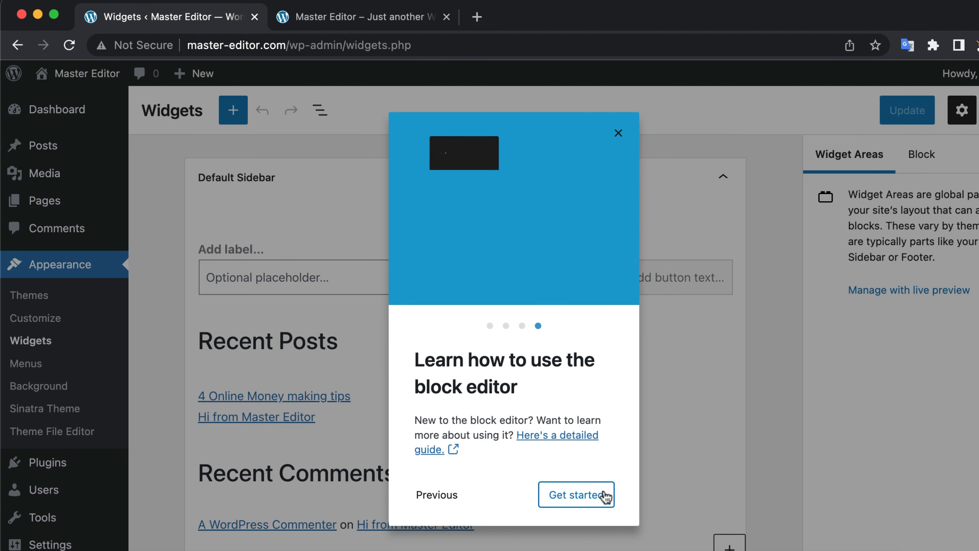
click(604, 497)
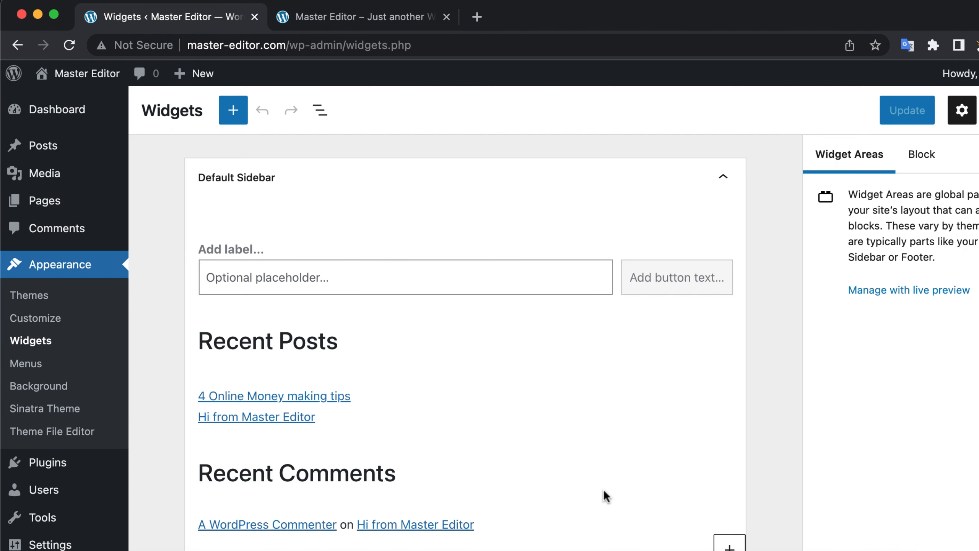
Step: Look over the available widget areas, collapsing and re-expanding the Default Sidebar
scroll(604, 493, down, 3)
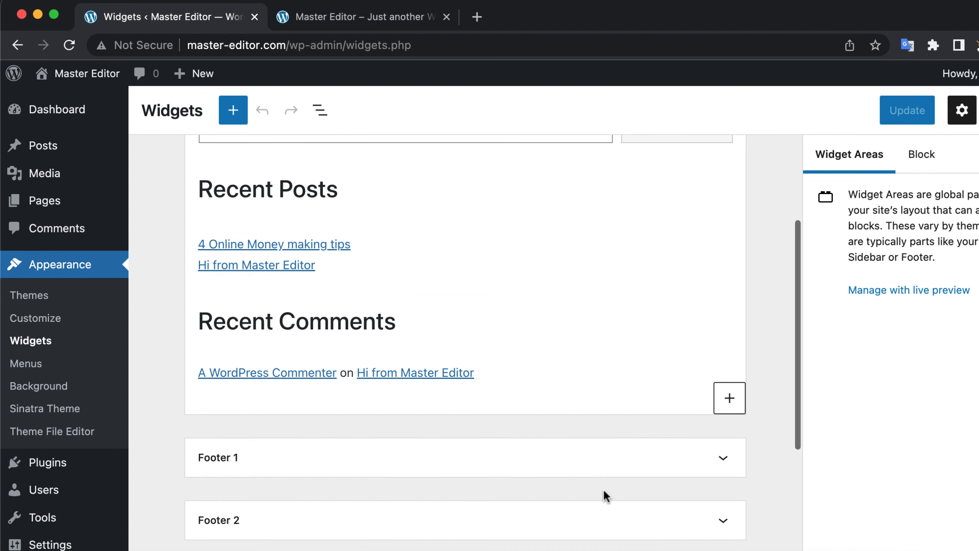
scroll(602, 490, up, 3)
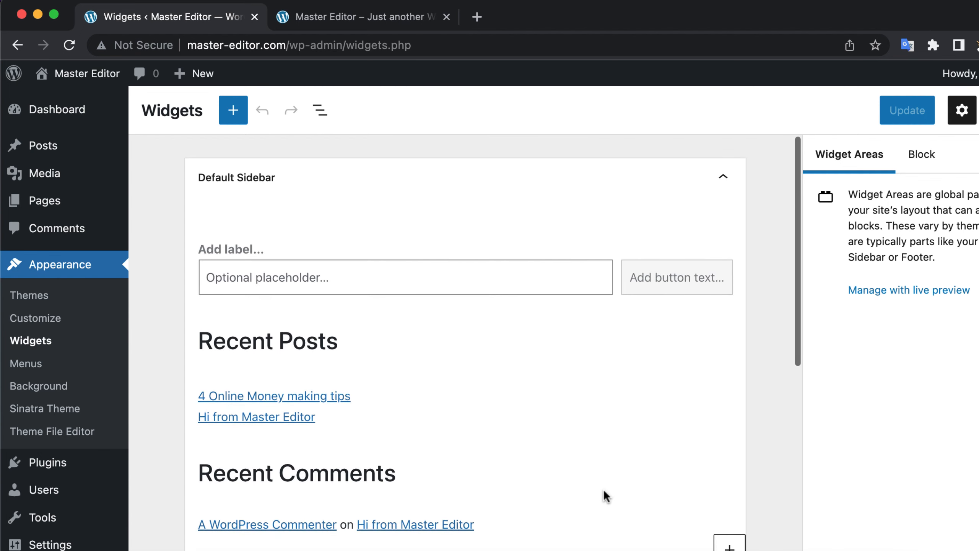
click(720, 182)
click(719, 184)
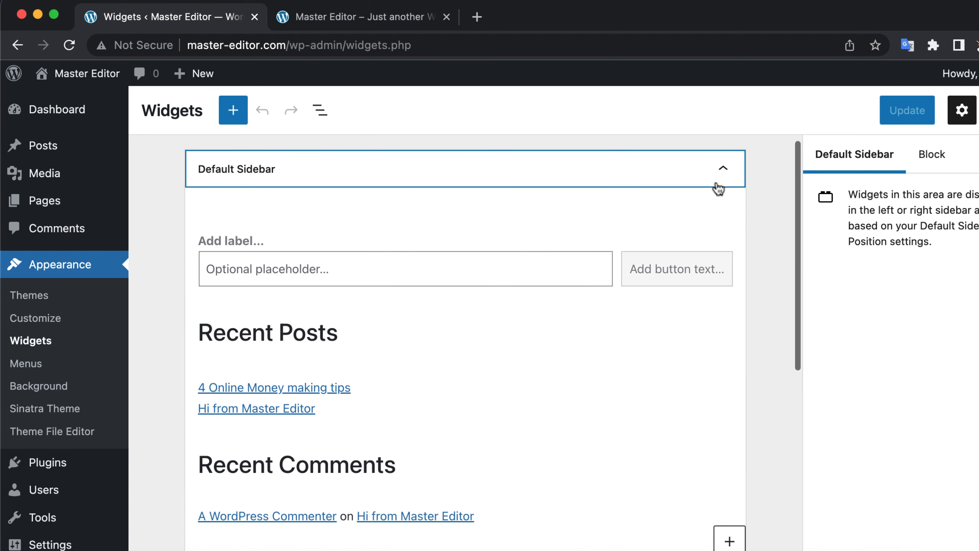
Step: Remove the "Recent Comments" heading and the Latest Comments block from the Default Sidebar
scroll(537, 334, down, 2)
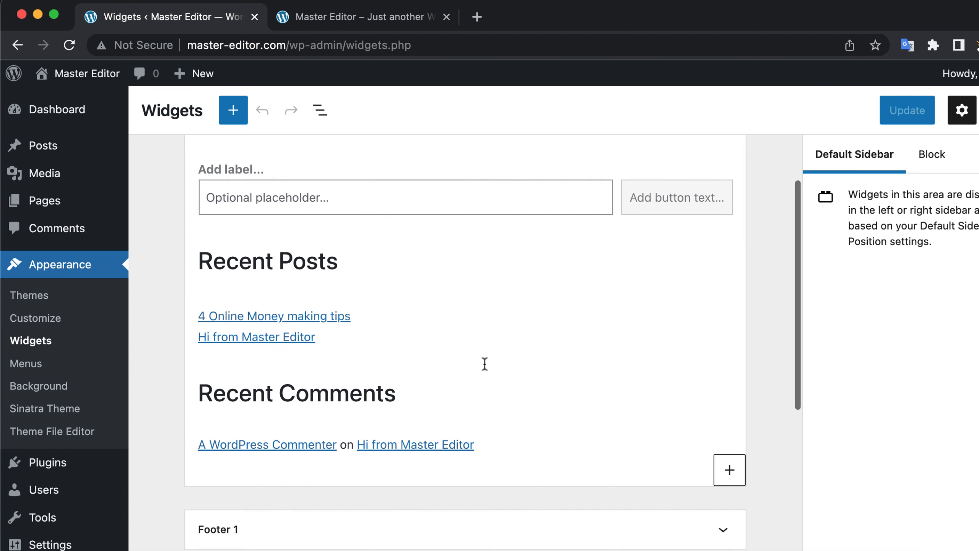
click(417, 400)
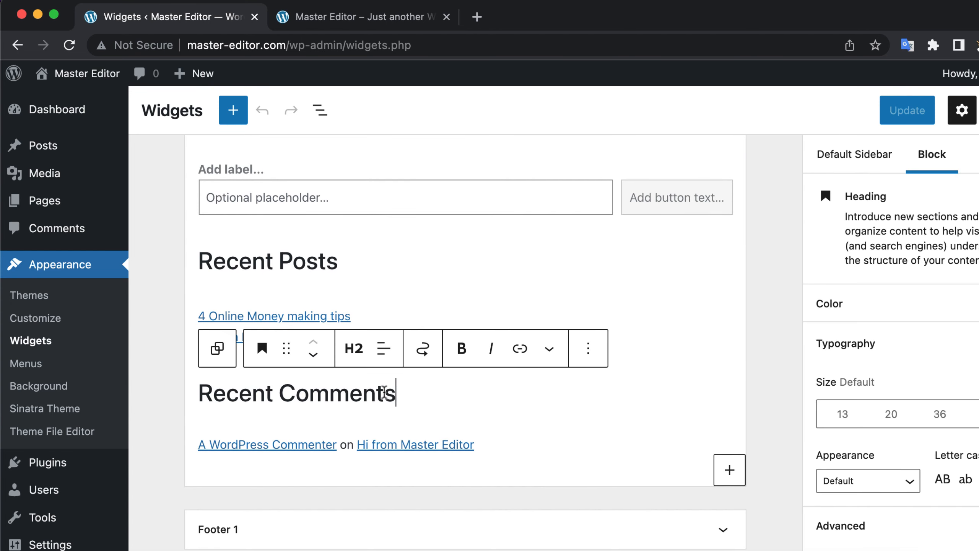
click(595, 348)
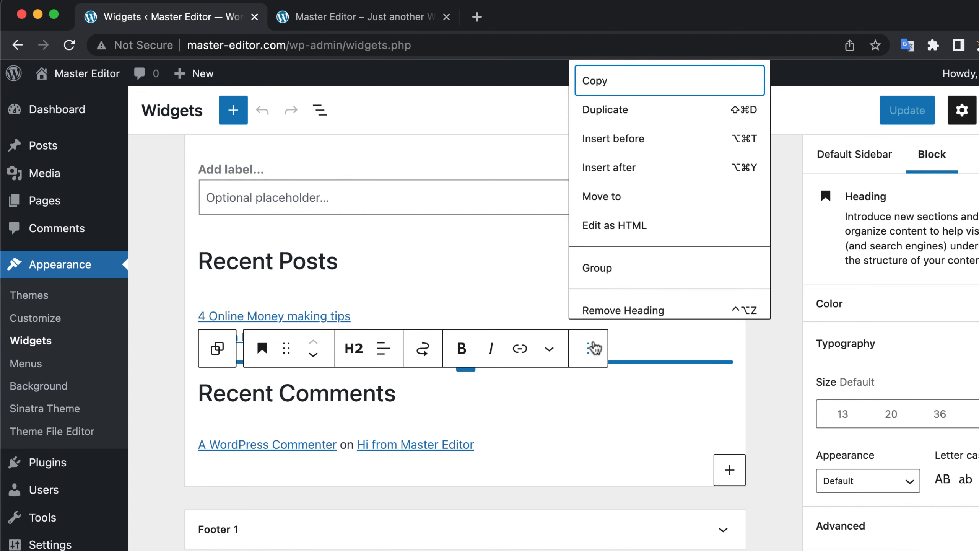
click(614, 310)
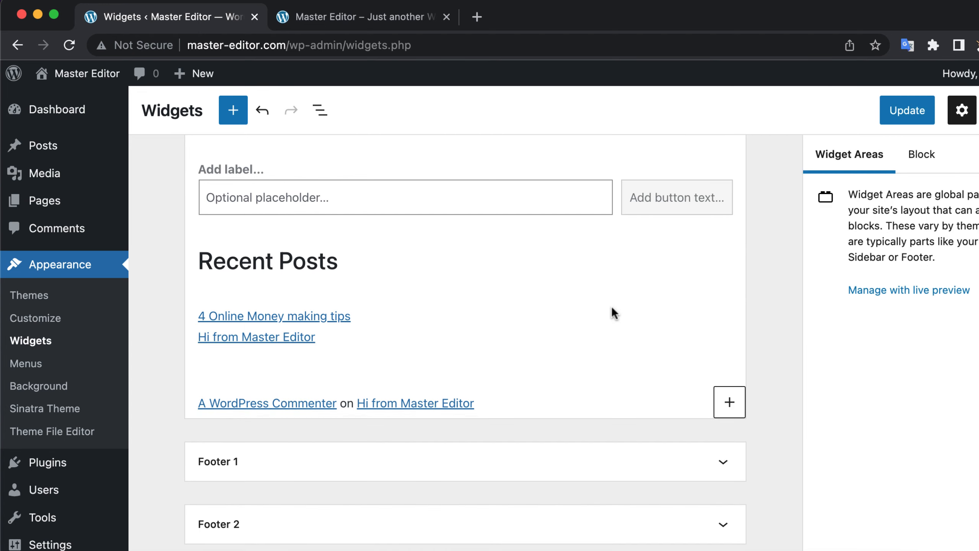
click(514, 372)
click(436, 341)
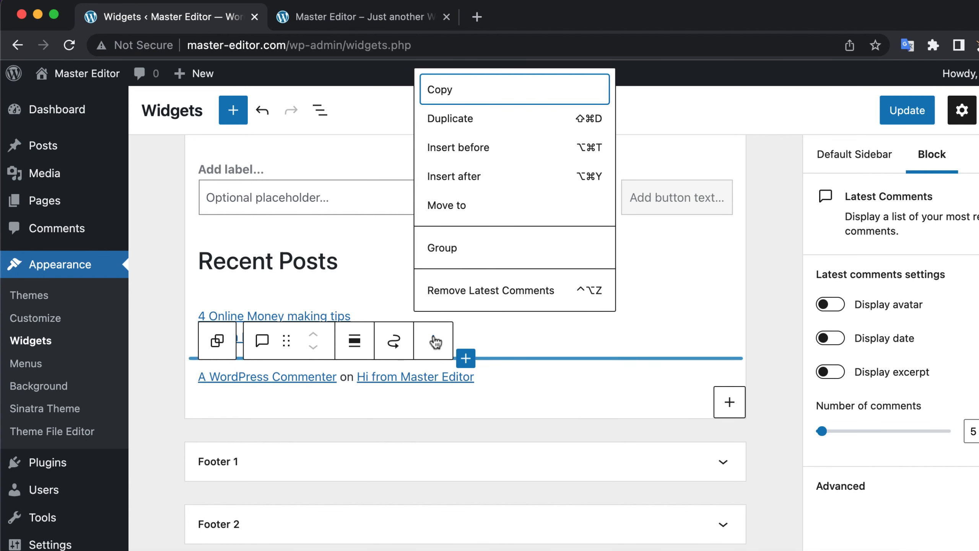
click(460, 292)
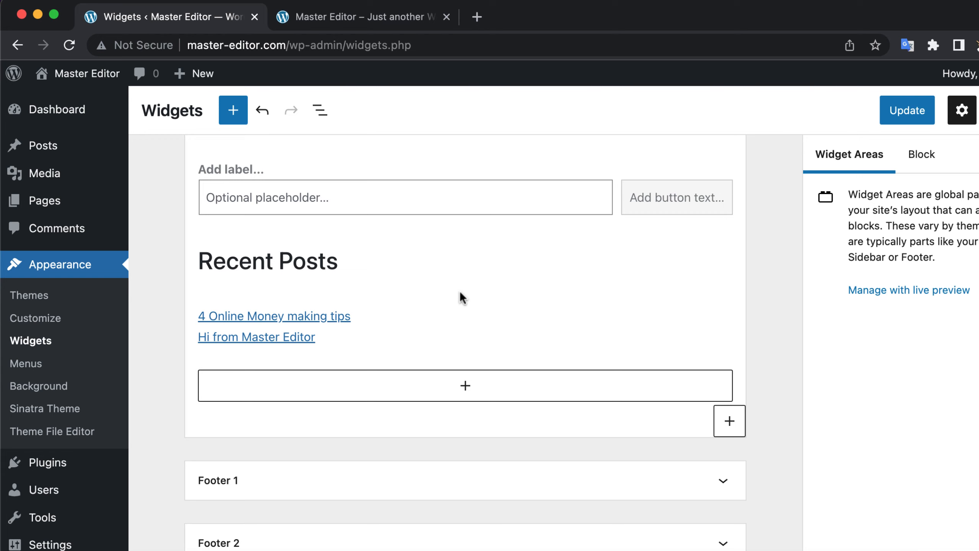
Step: Expand the Footer 1 area to review its widgets, and save the widget changes
scroll(461, 297, down, 2)
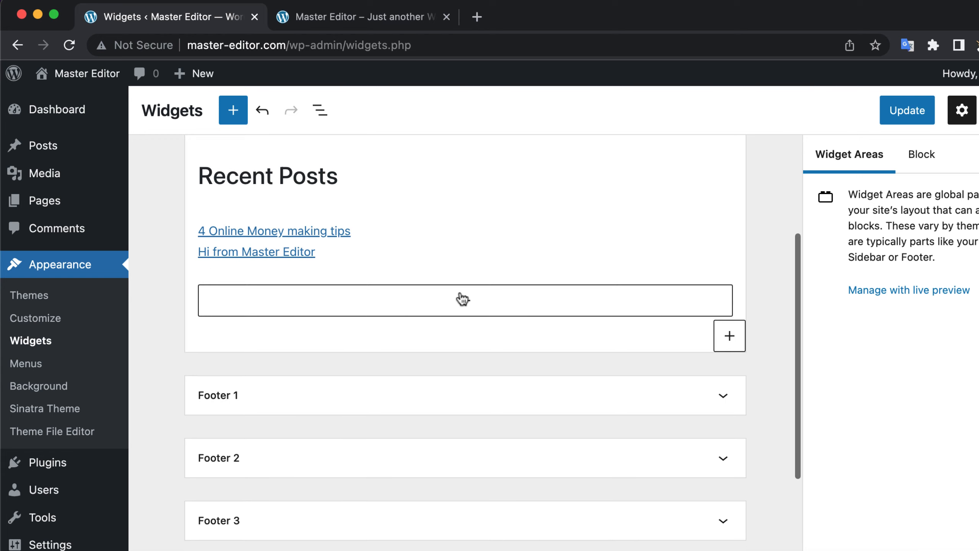
click(462, 398)
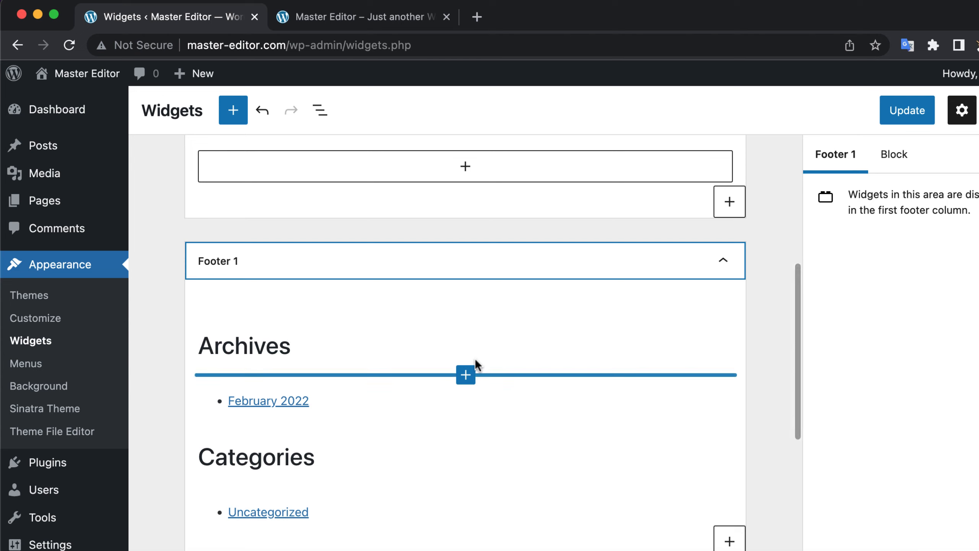
scroll(478, 364, down, 1)
scroll(475, 366, down, 2)
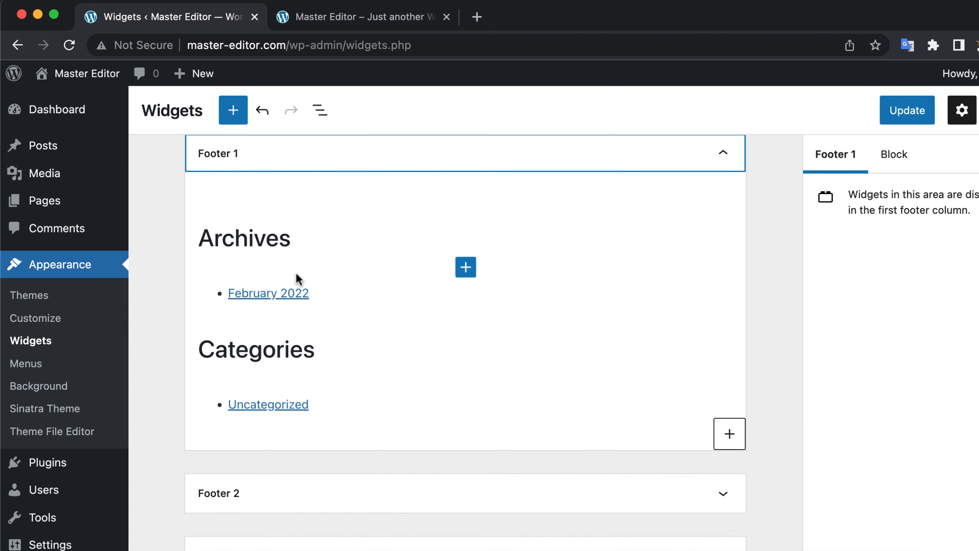
scroll(297, 274, down, 1)
scroll(297, 274, down, 4)
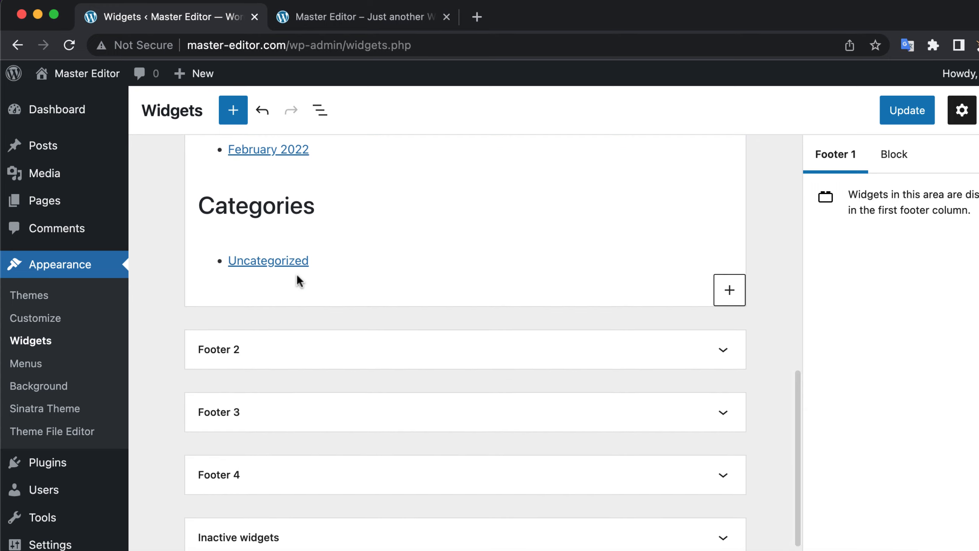
scroll(297, 274, down, 1)
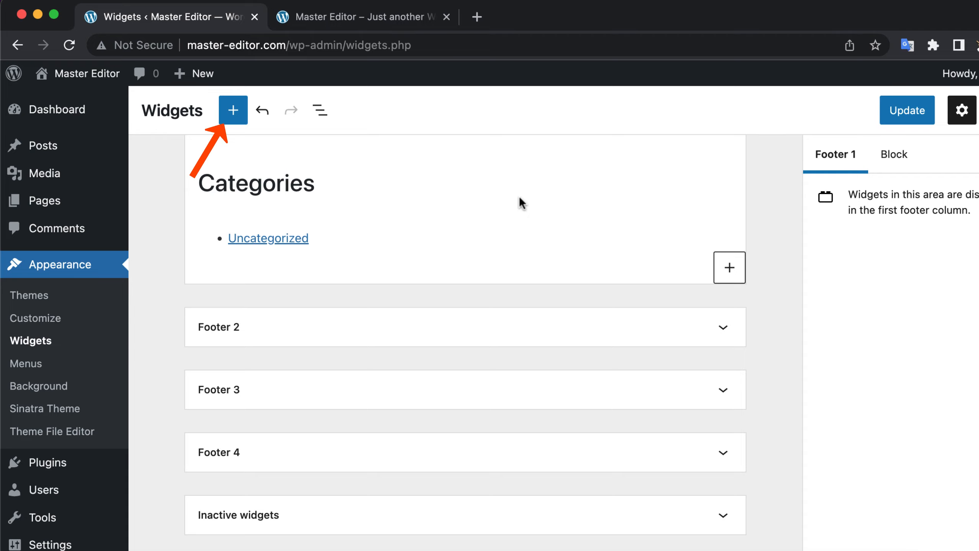
click(898, 109)
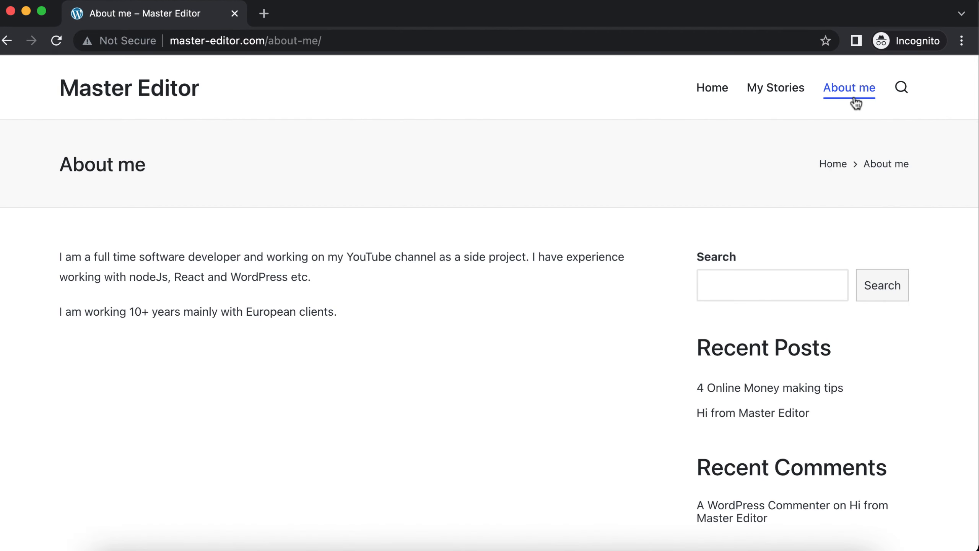
Step: Reload the site's About me page in the incognito window and check its sidebar and footer
click(855, 102)
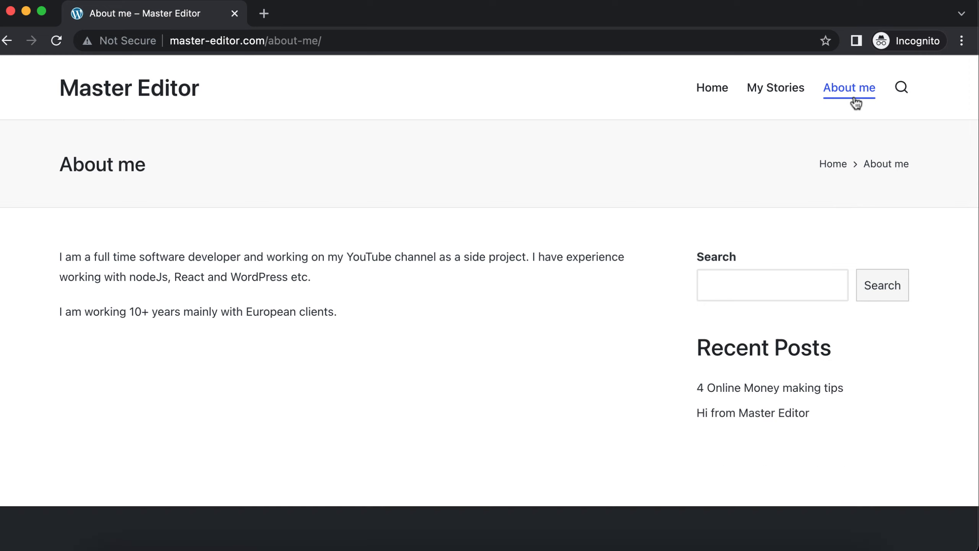
scroll(799, 152, down, 1)
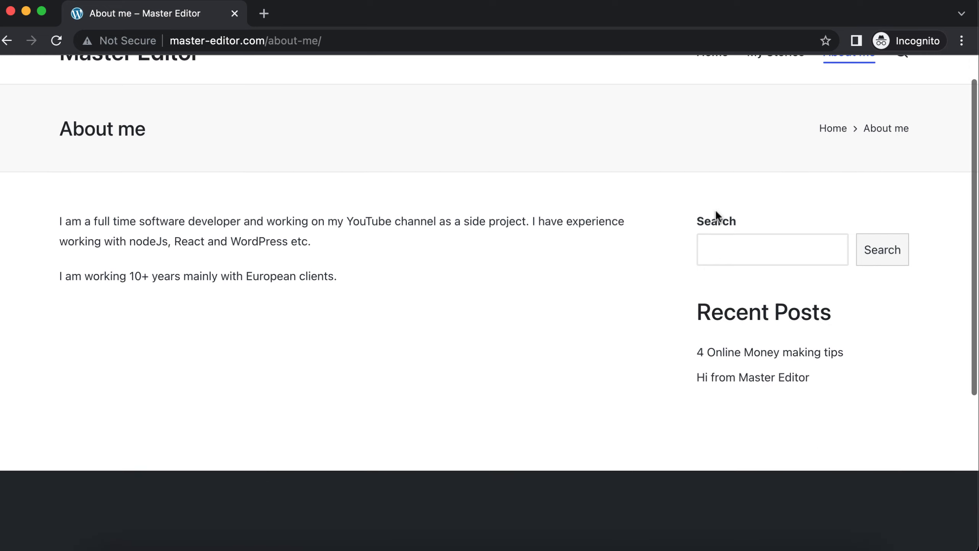
scroll(624, 301, down, 6)
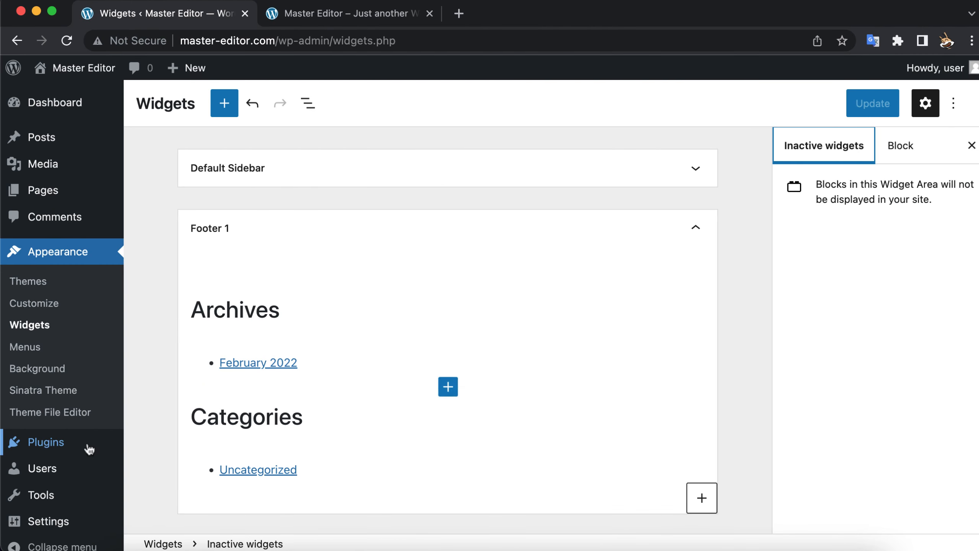
Step: Open the list of installed plugins in the WordPress admin and look through it
mouse_move(82, 450)
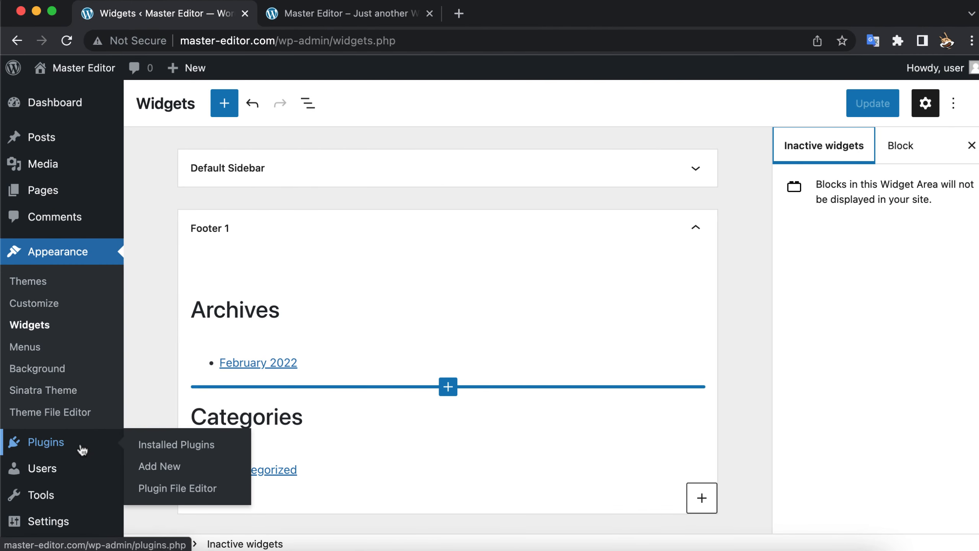
click(162, 446)
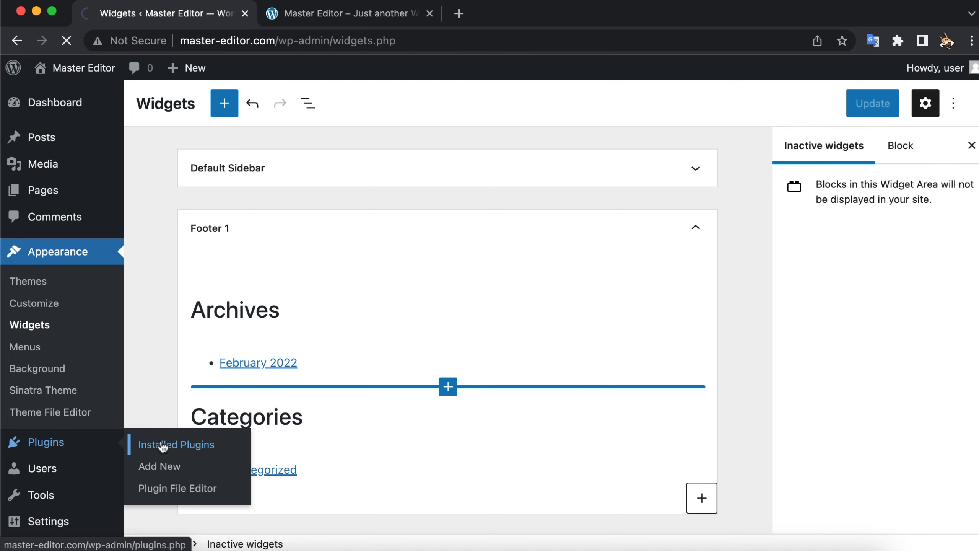
scroll(163, 446, down, 3)
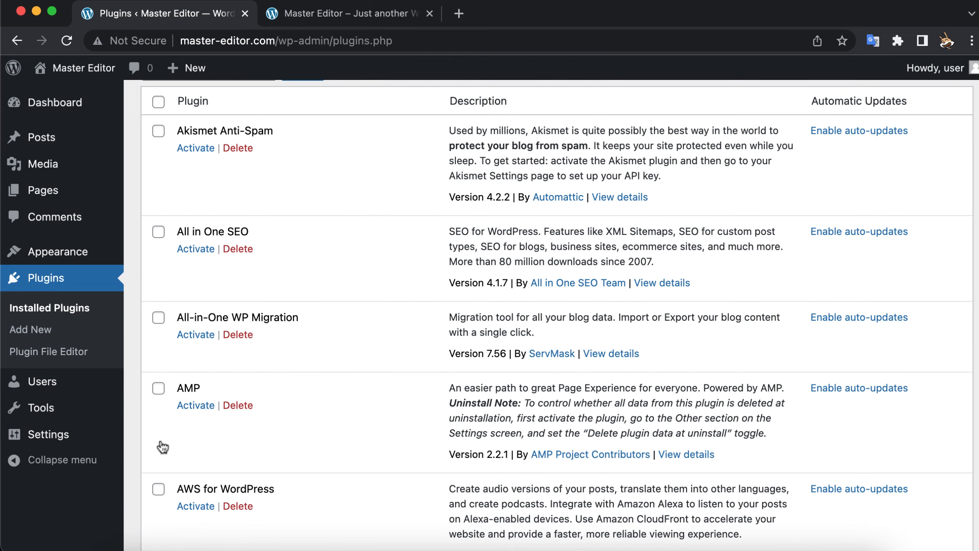
scroll(163, 446, up, 3)
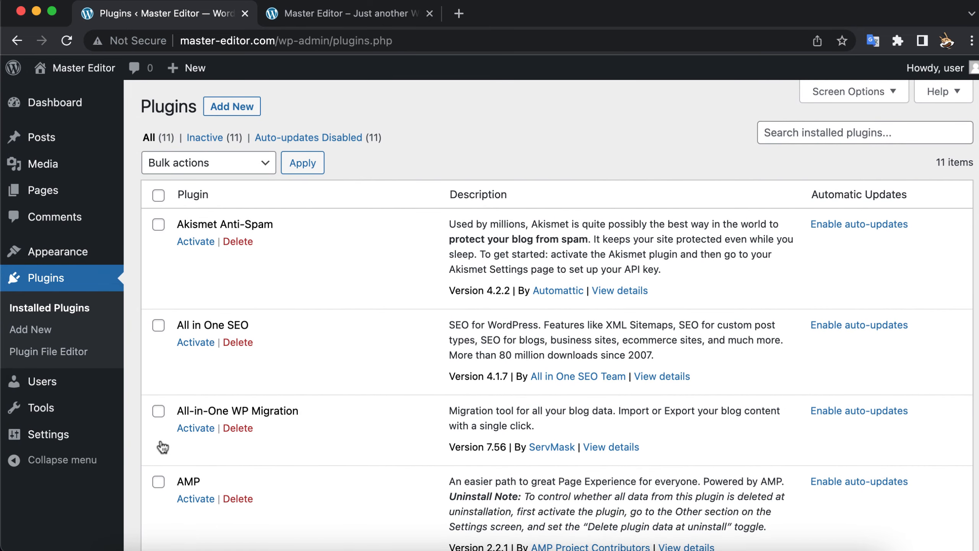
Step: Install the Yoast SEO plugin from the popular plugins and activate it
click(230, 110)
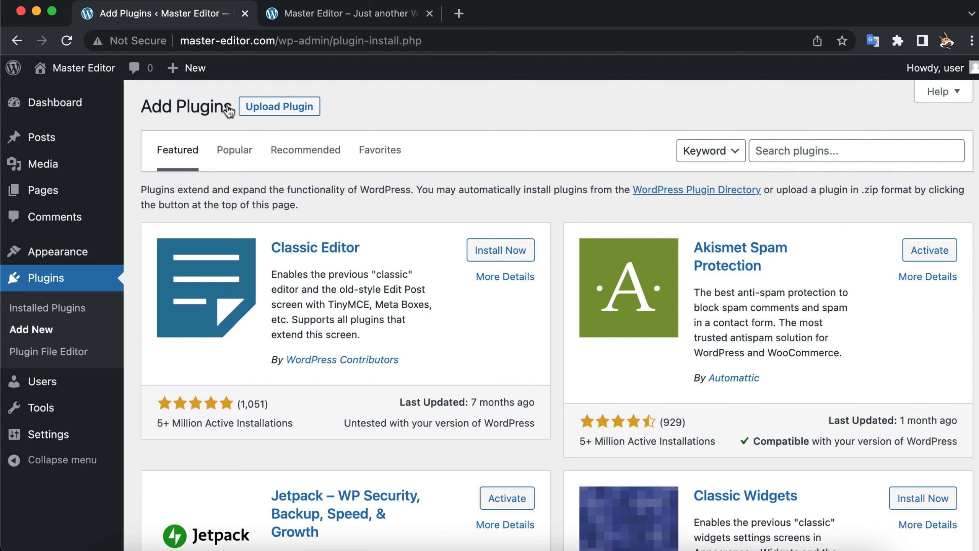
click(234, 151)
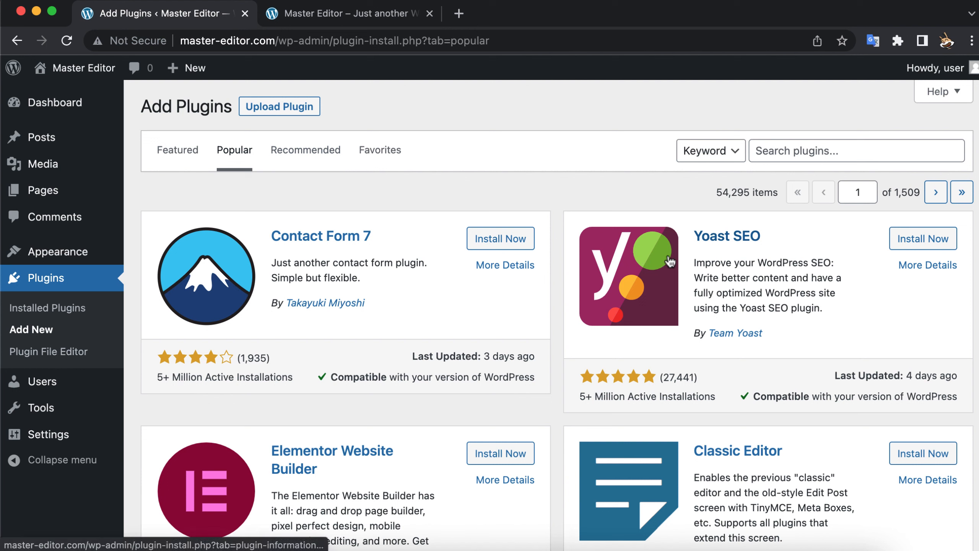
click(920, 243)
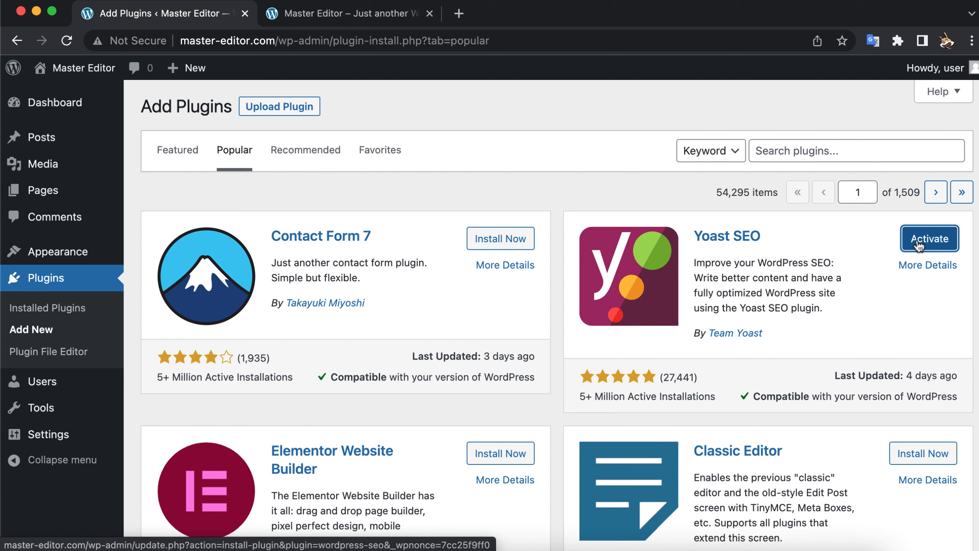
click(920, 242)
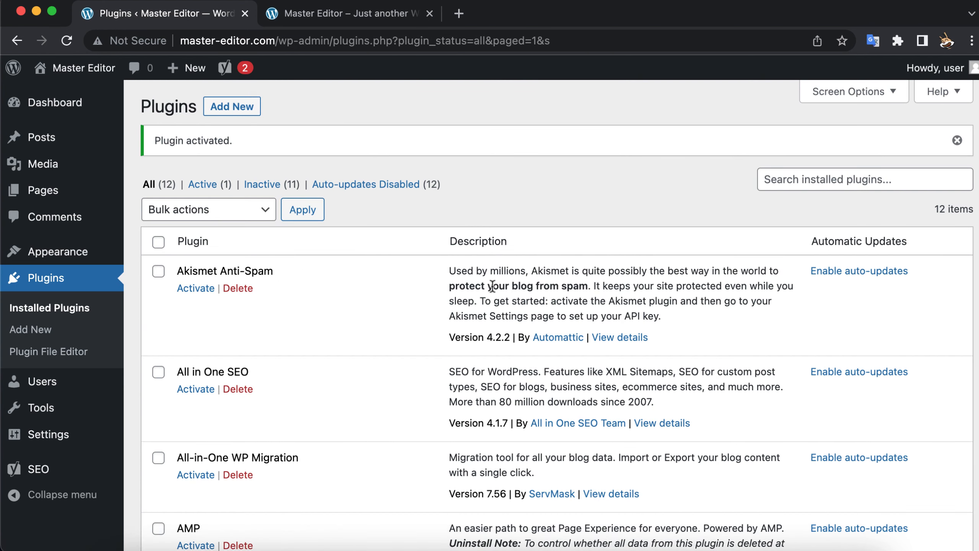
Step: Open the settings of the Yoast SEO plugin and look over its general dashboard
scroll(490, 286, down, 5)
scroll(490, 286, down, 7)
scroll(490, 291, down, 10)
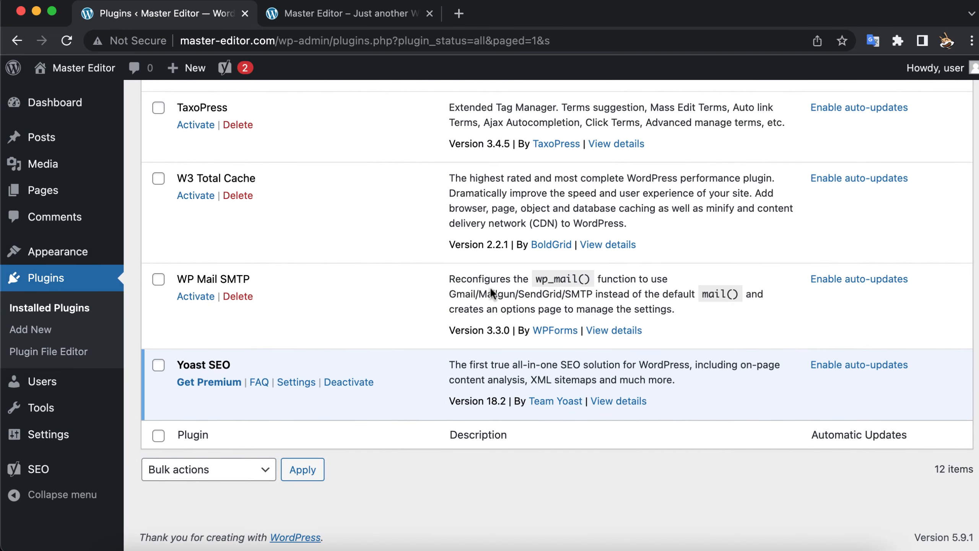
click(295, 383)
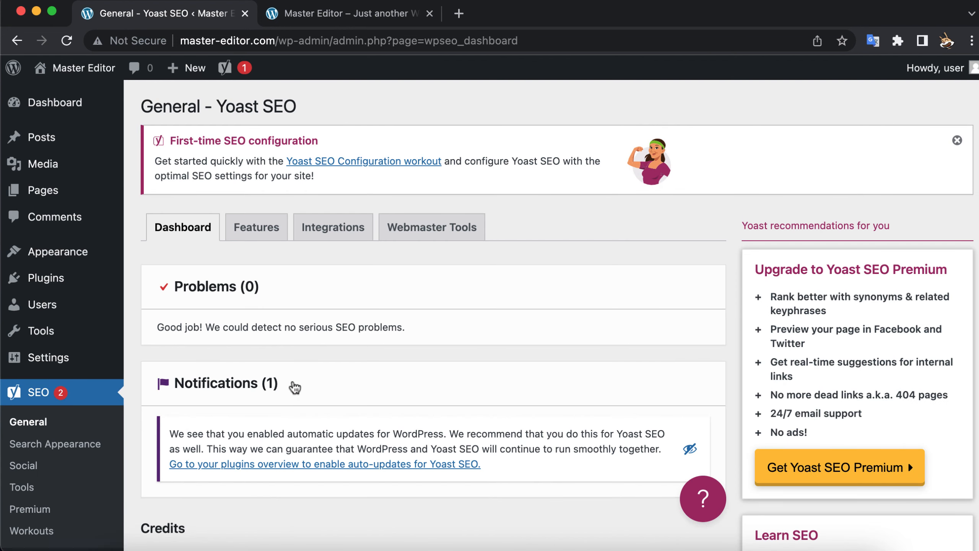
scroll(295, 386, down, 7)
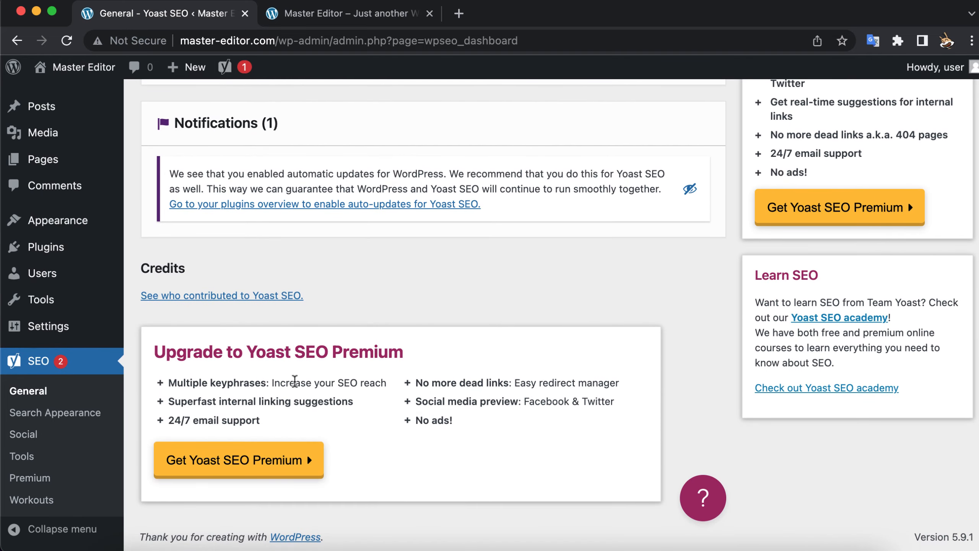
scroll(295, 382, up, 5)
scroll(295, 386, up, 3)
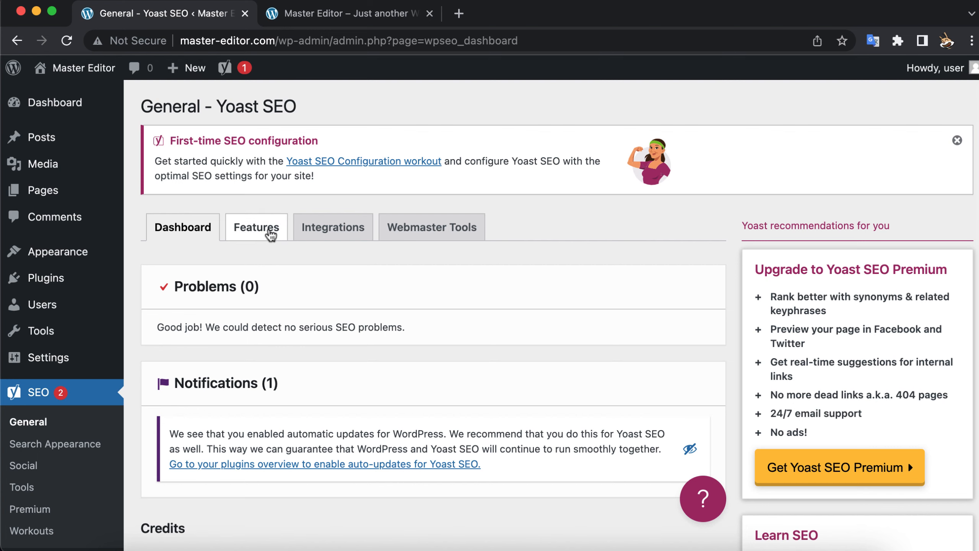
Step: Examine the feature switches and the third-party integrations offered by Yoast SEO
click(271, 233)
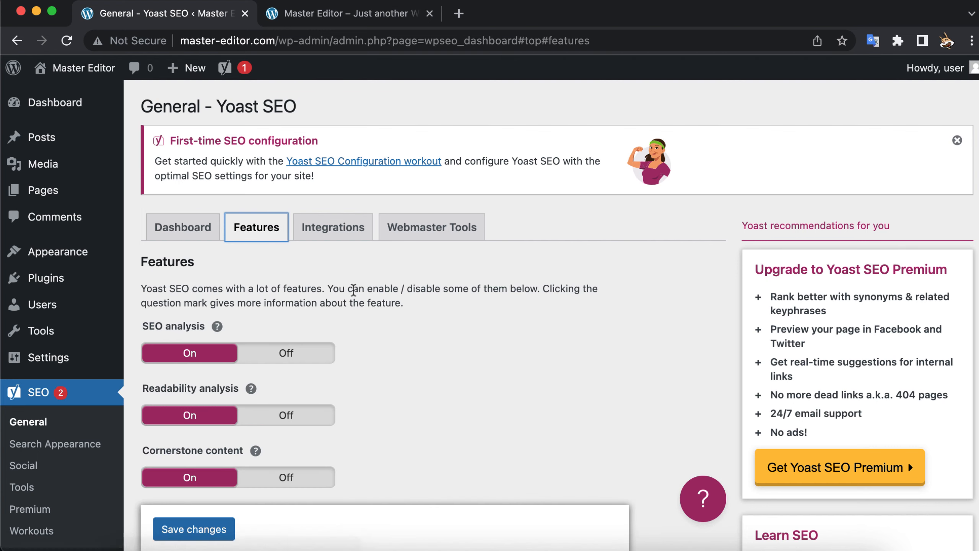
scroll(352, 293, down, 4)
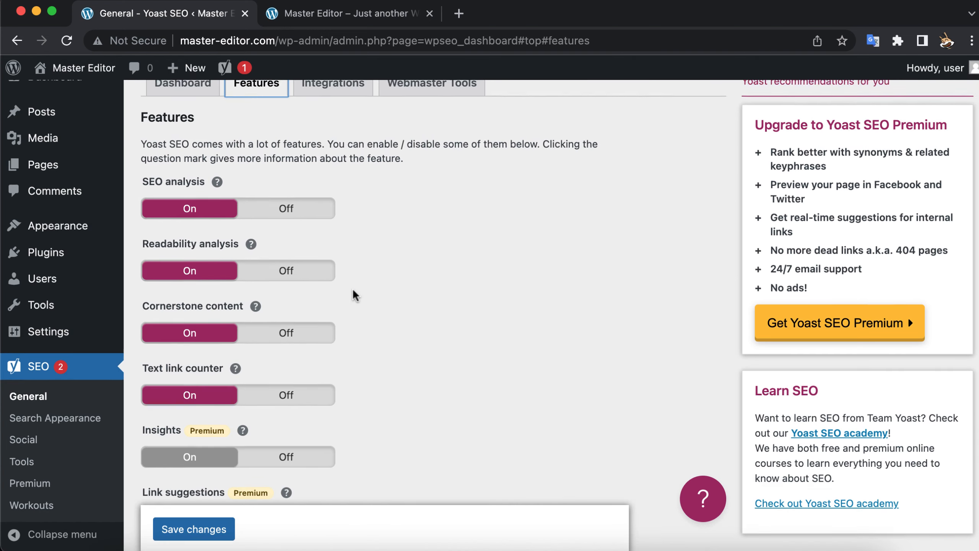
scroll(354, 301, up, 4)
click(336, 231)
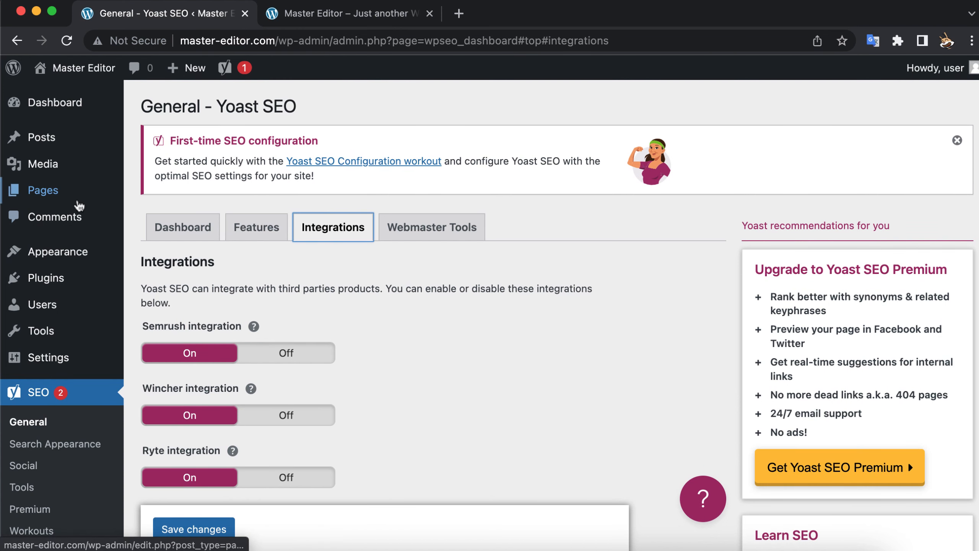
Step: Open the About me page for editing and view its Yoast SEO section
click(84, 194)
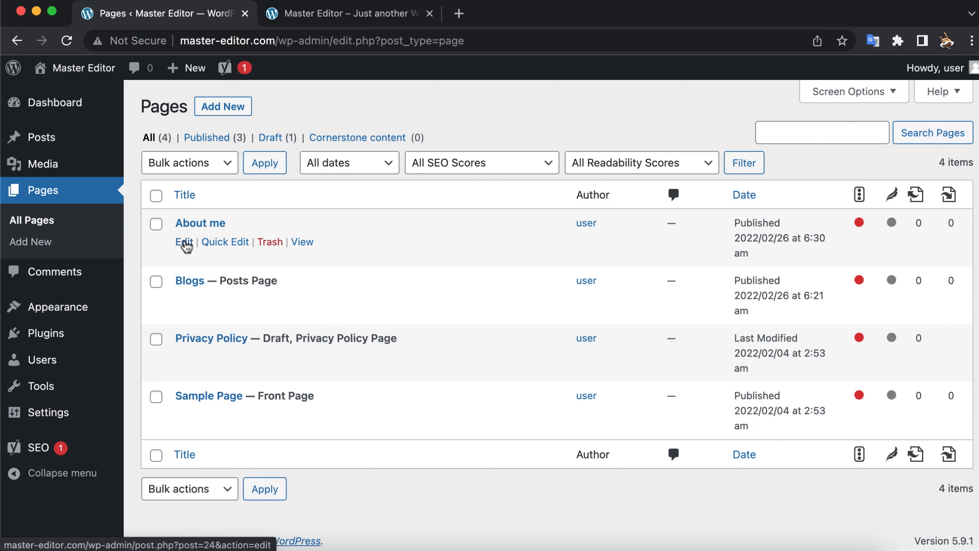
click(185, 241)
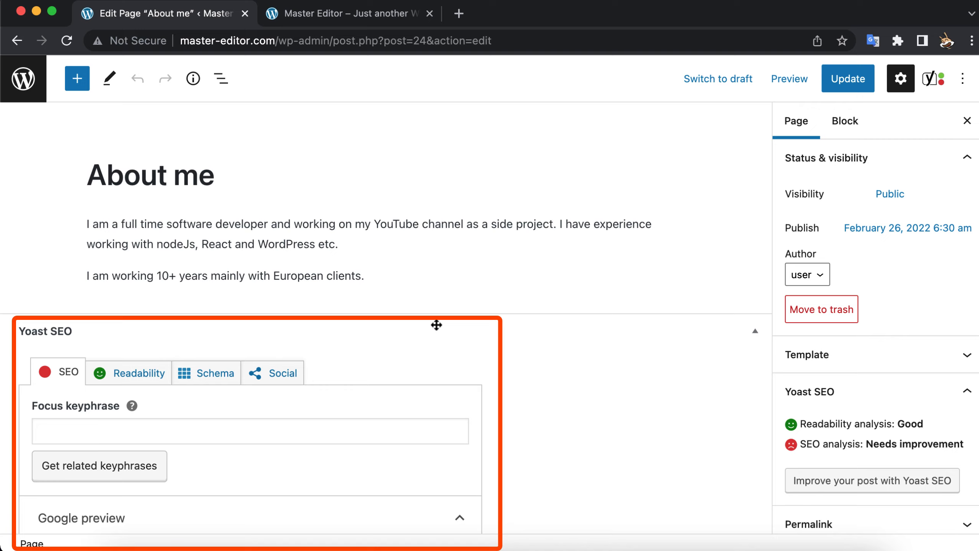
scroll(435, 324, down, 5)
scroll(436, 325, down, 2)
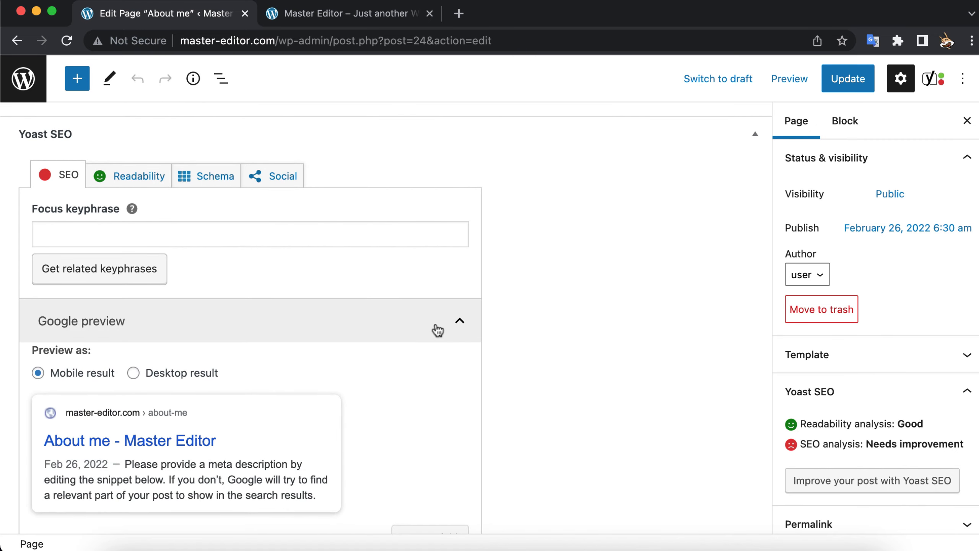
Step: Switch the Google preview to the desktop result and examine the SEO title, slug and meta description fields
click(188, 370)
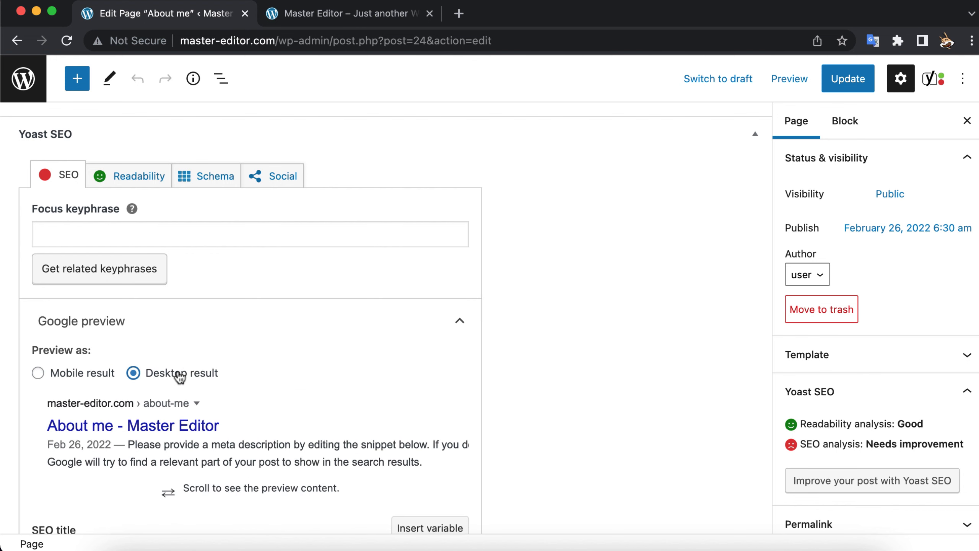
scroll(313, 349, down, 6)
scroll(313, 349, down, 5)
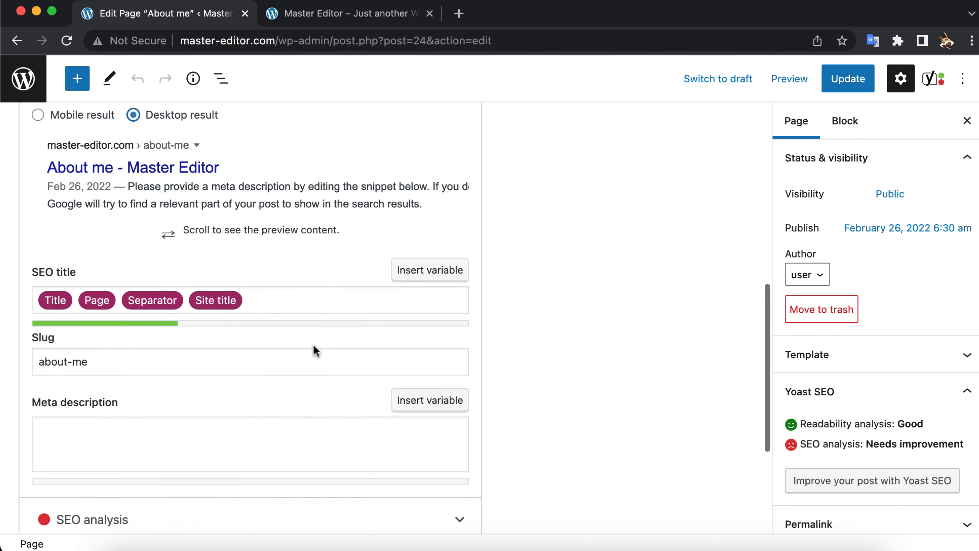
click(314, 346)
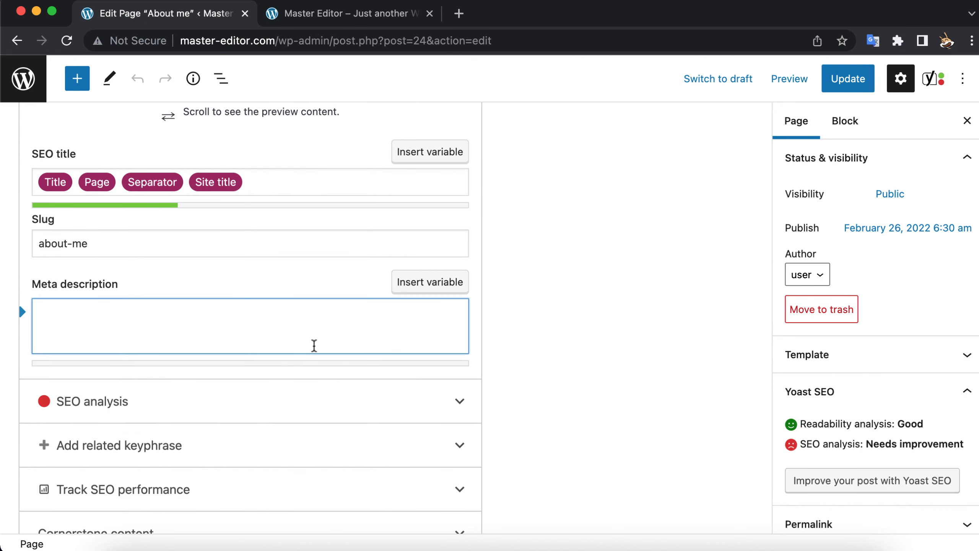
scroll(314, 345, up, 15)
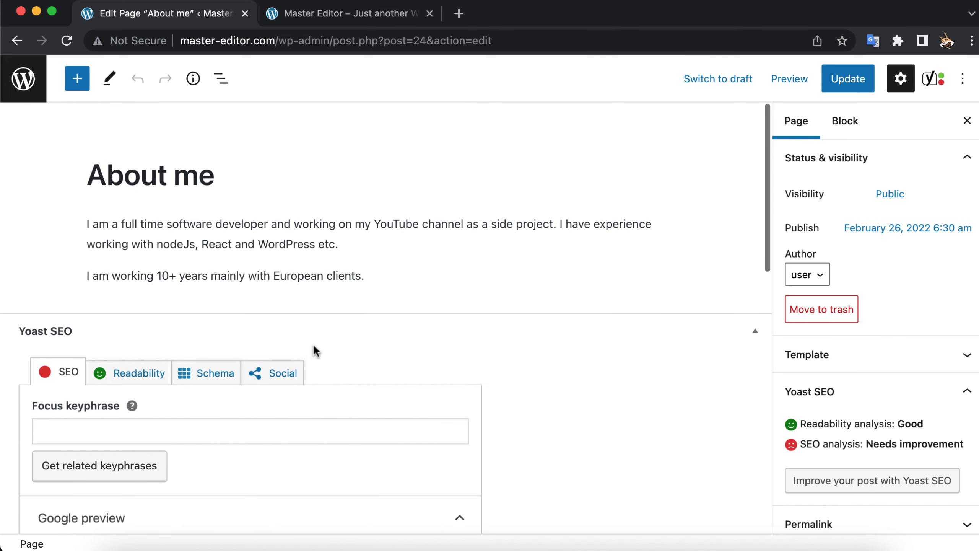
Step: Examine the Facebook and Twitter sharing fields in the Yoast SEO social settings of the About me page
click(272, 376)
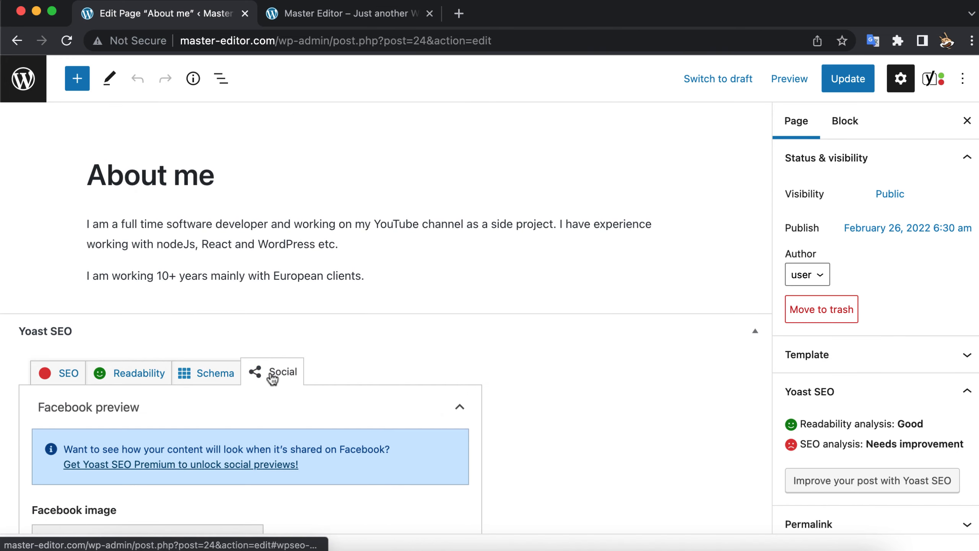
scroll(400, 320, down, 5)
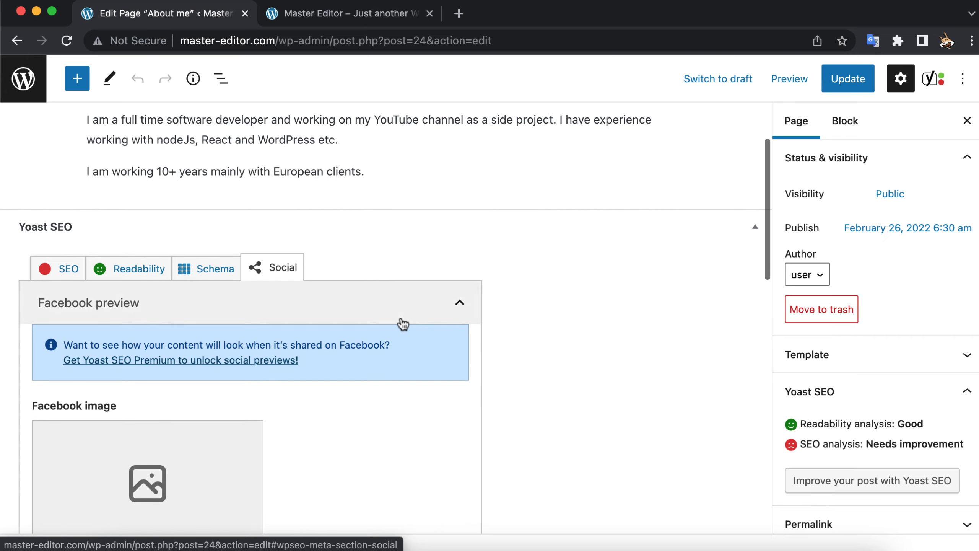
scroll(401, 319, down, 2)
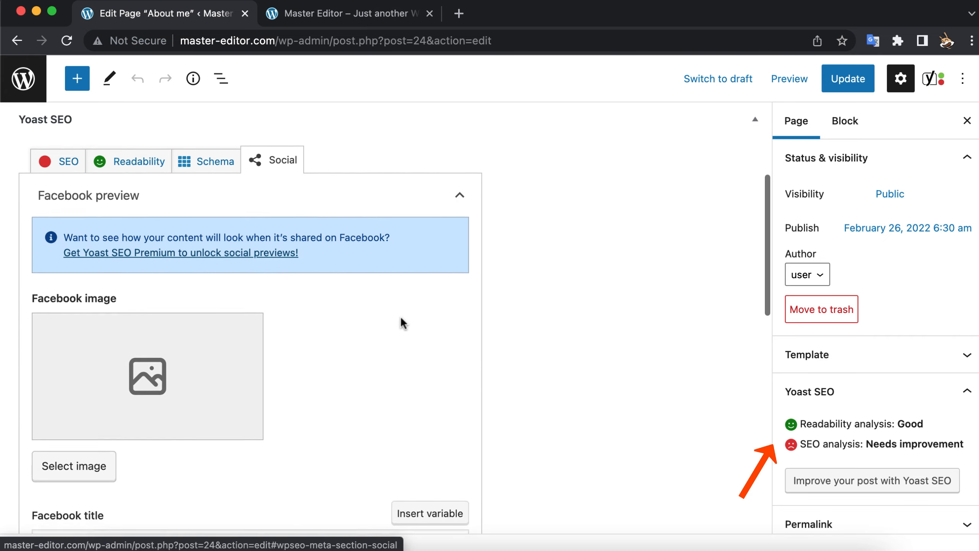
scroll(401, 322, down, 2)
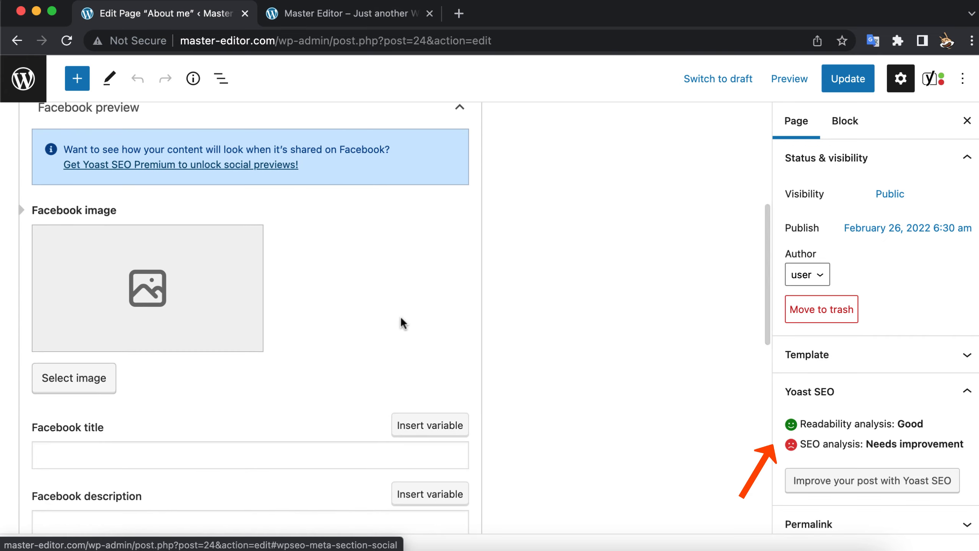
scroll(401, 323, down, 3)
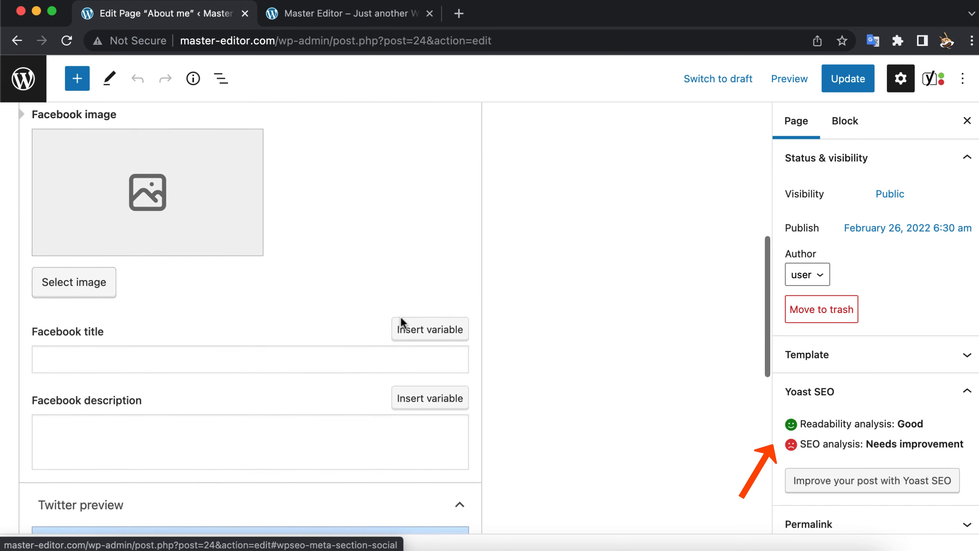
scroll(403, 324, down, 5)
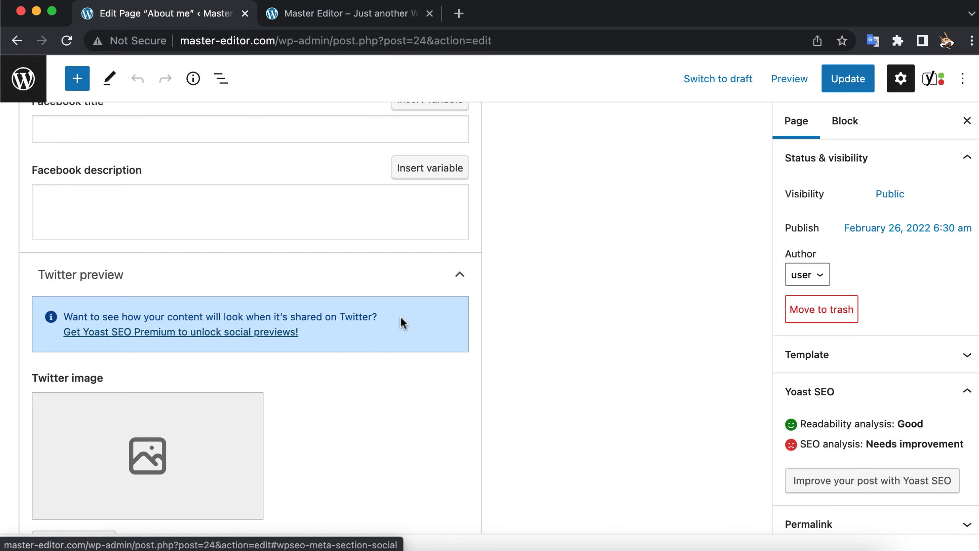
scroll(401, 322, up, 15)
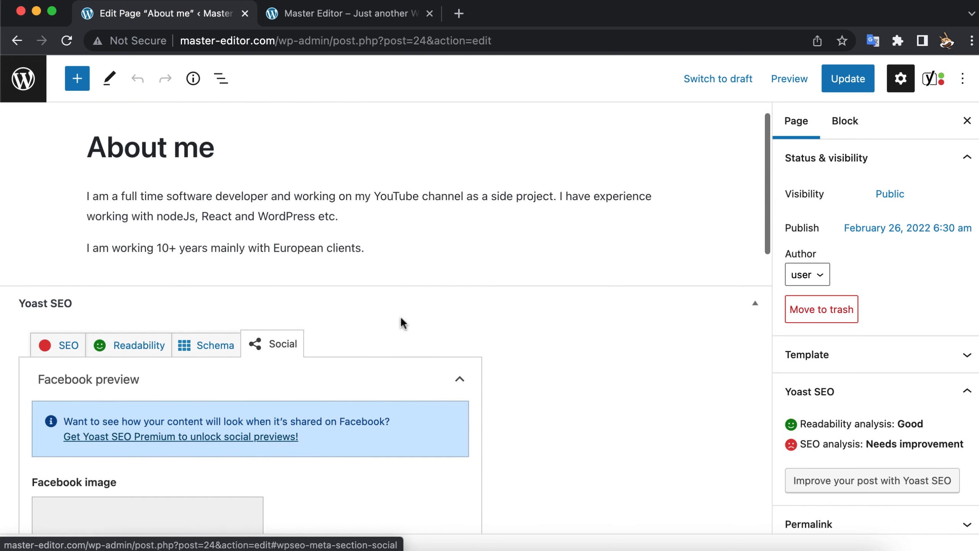